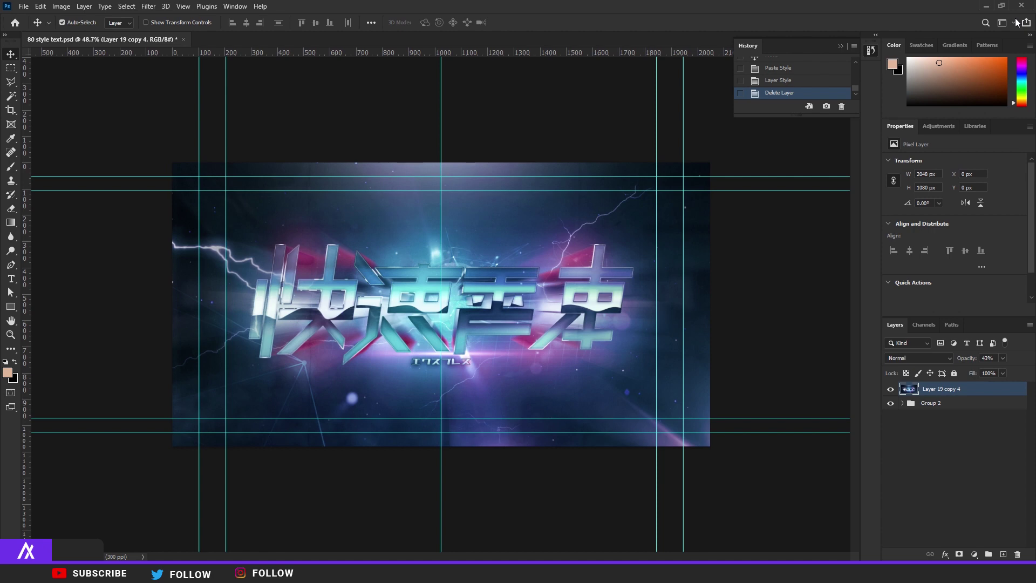
# Step: Hide the Layer 19 copy 4 layer above Group 2
pyautogui.scroll(5, 444, 270)
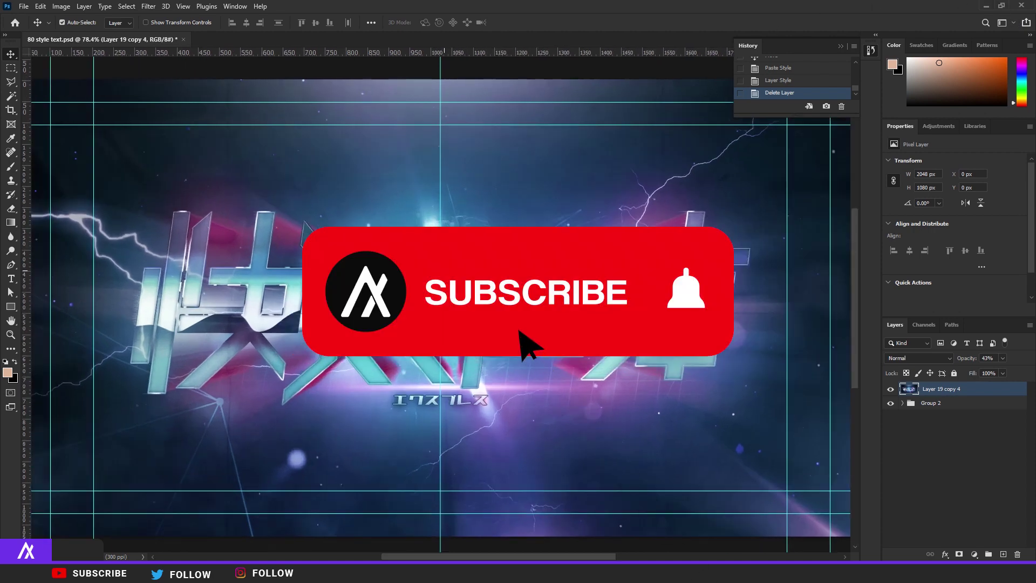
pyautogui.scroll(2, 440, 302)
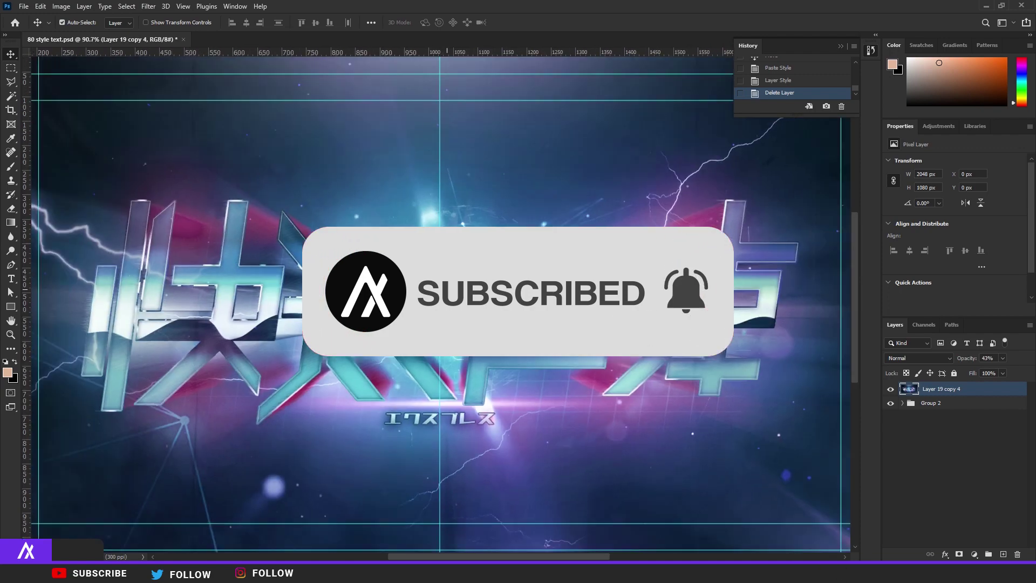
pyautogui.scroll(-3, 446, 292)
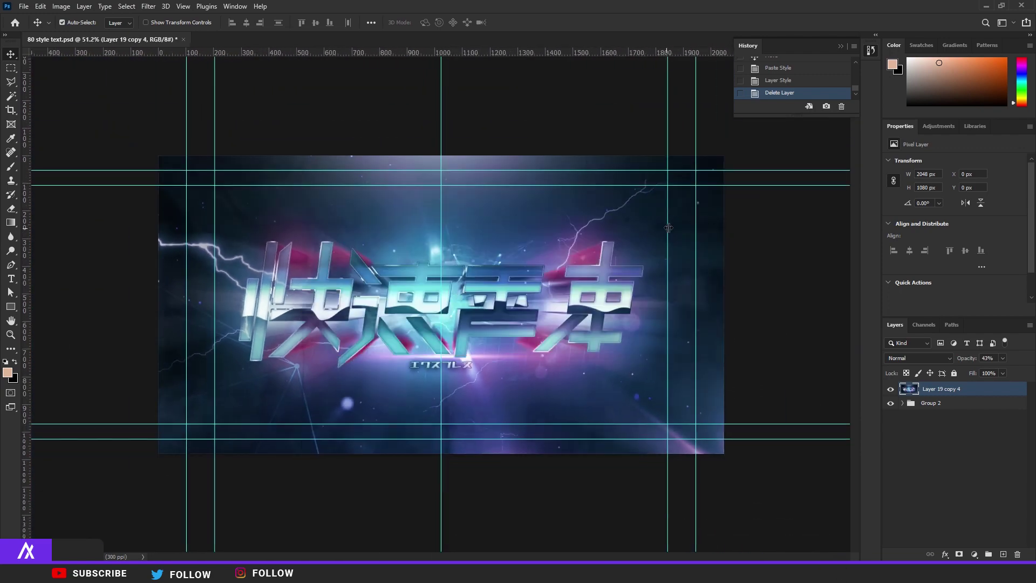
pyautogui.scroll(1, 472, 253)
pyautogui.scroll(4, 473, 253)
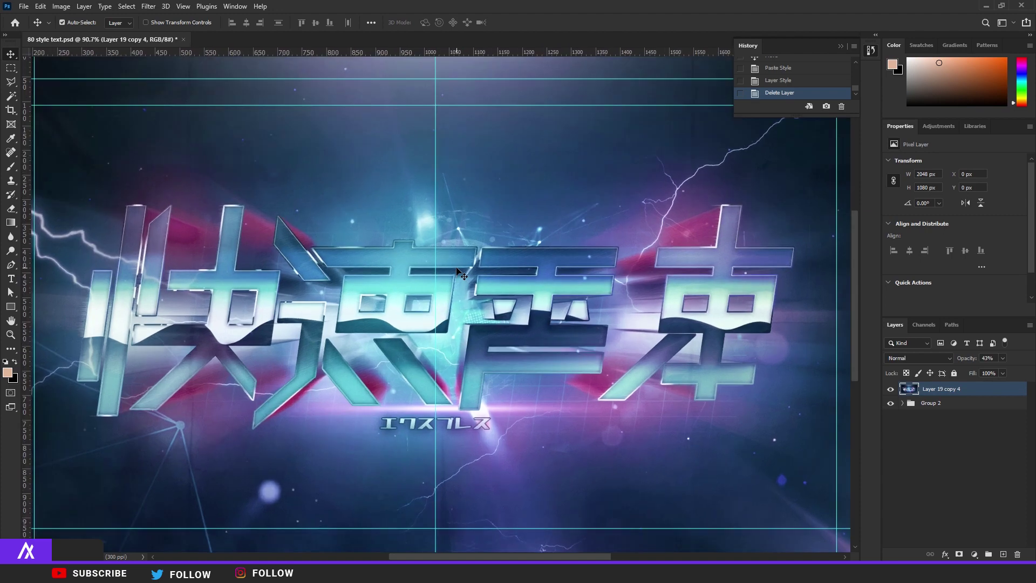
pyautogui.scroll(-2, 453, 278)
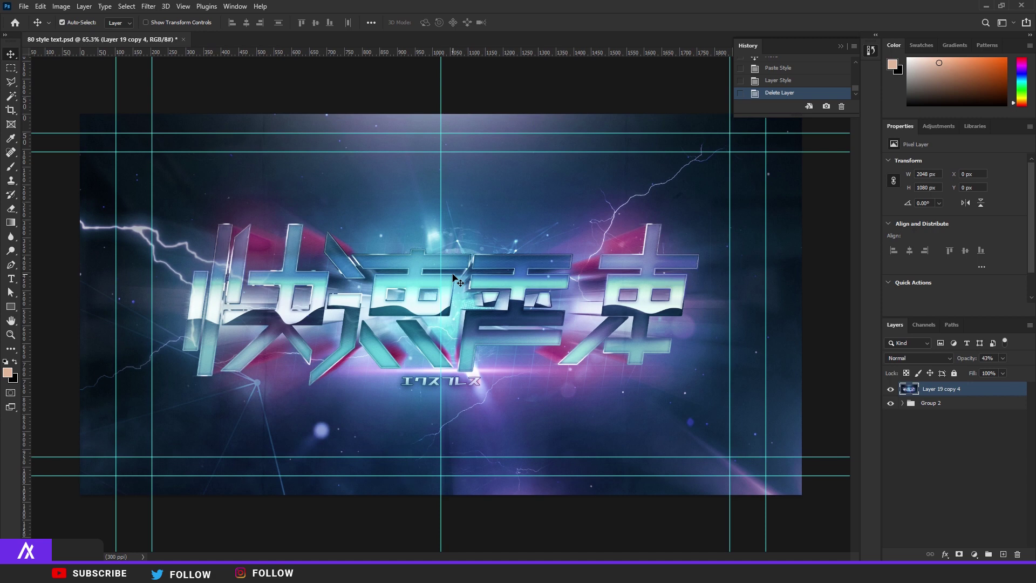
pyautogui.click(890, 389)
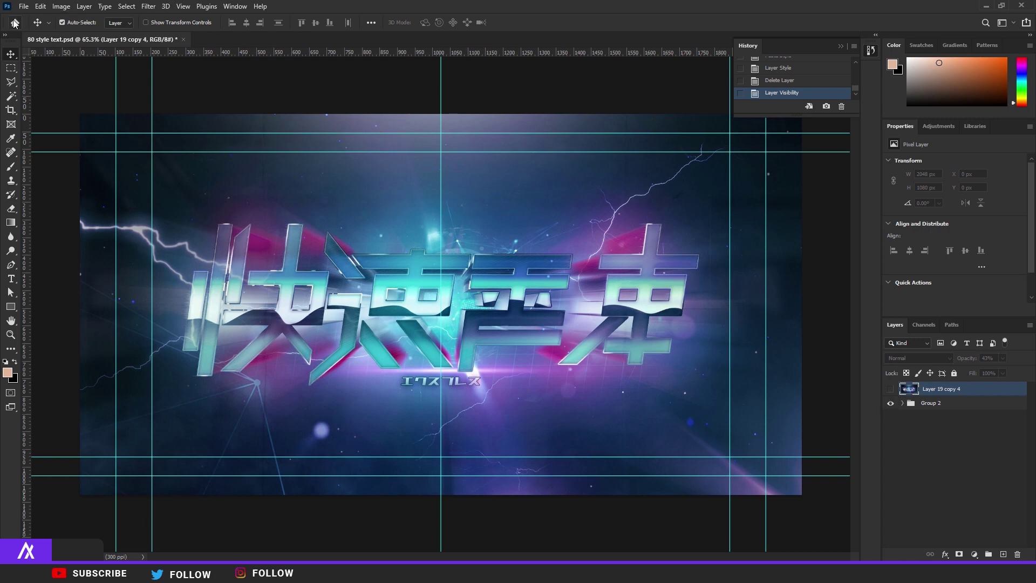
pyautogui.click(25, 7)
pyautogui.click(24, 8)
pyautogui.click(24, 8)
pyautogui.click(29, 17)
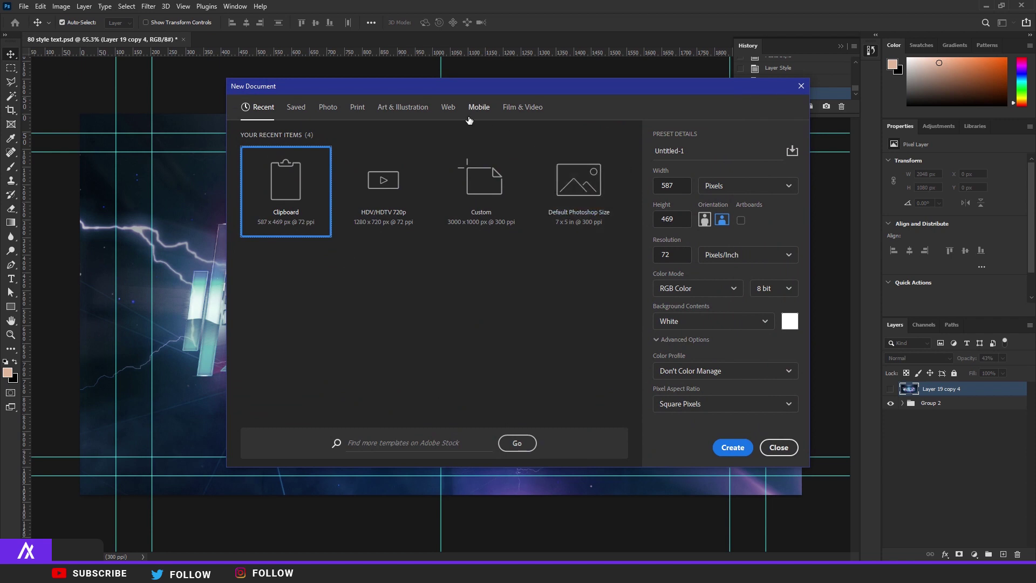
pyautogui.click(778, 447)
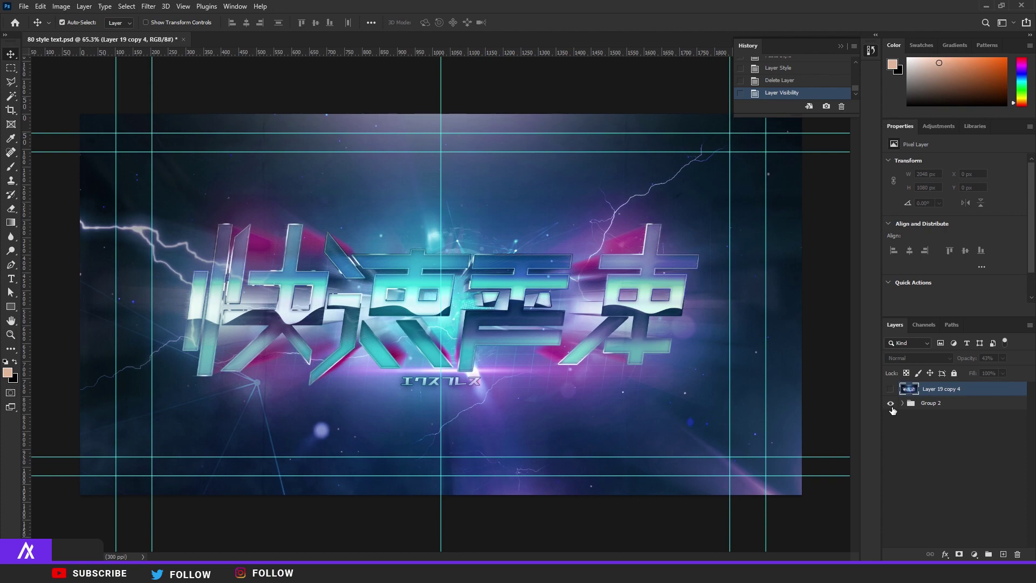
# Step: Hide the Group 2 artwork and add a new empty layer above all other layers
pyautogui.scroll(3, 458, 325)
pyautogui.scroll(-4, 465, 314)
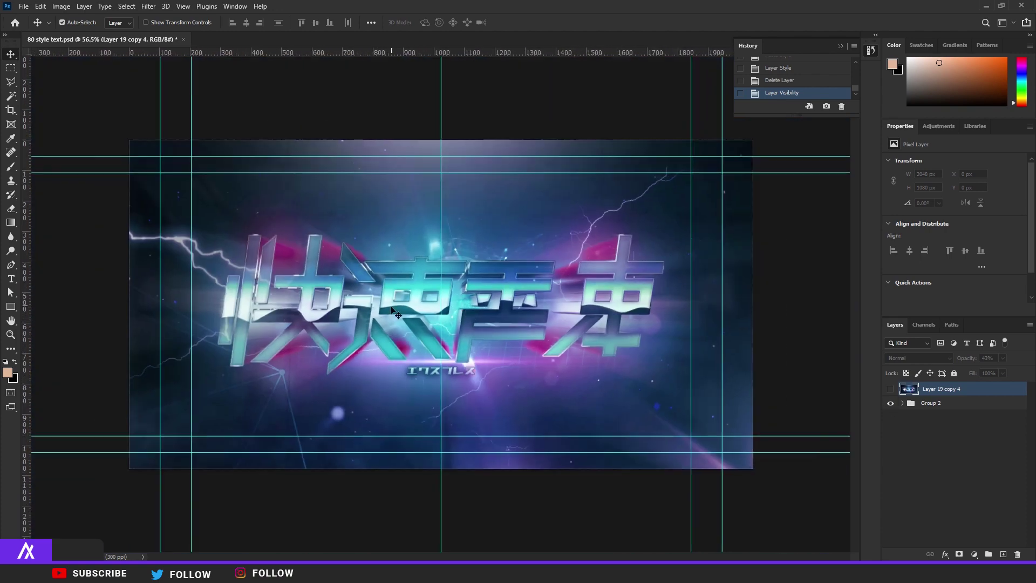
pyautogui.scroll(3, 397, 302)
pyautogui.scroll(-2, 390, 307)
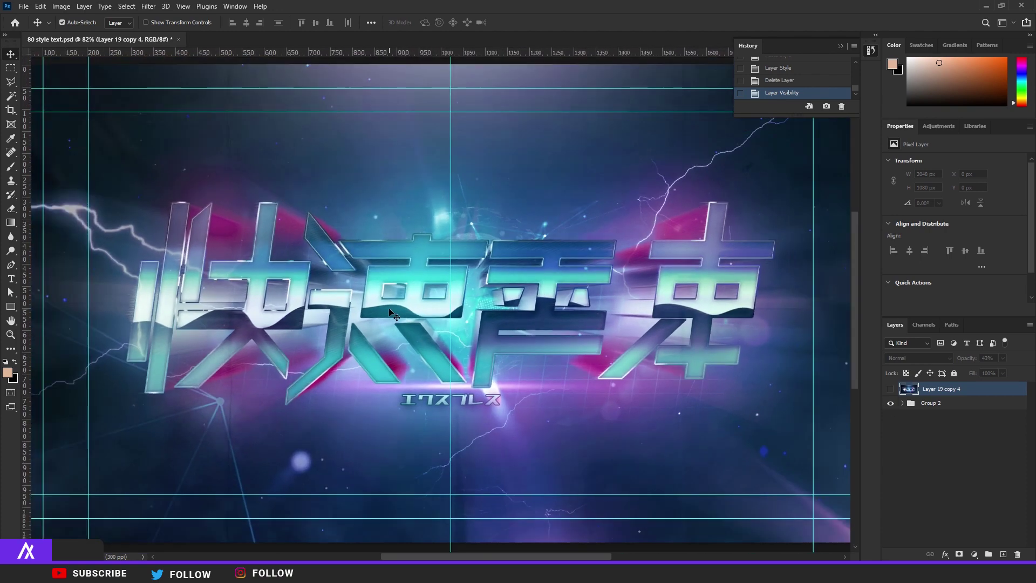
pyautogui.click(890, 402)
pyautogui.click(1002, 554)
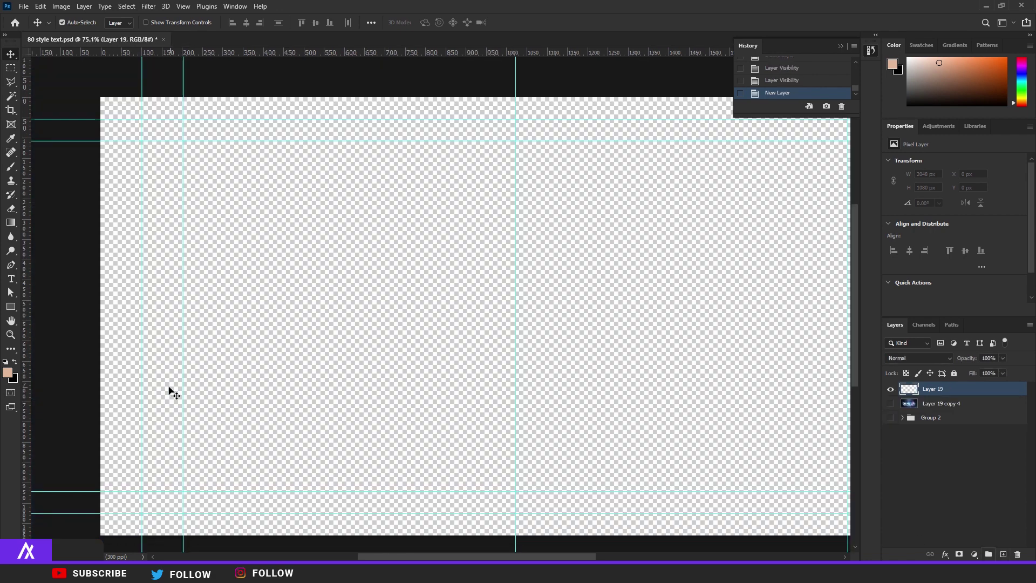
# Step: Fill the new layer with dark navy #15202b as the background
pyautogui.click(16, 362)
pyautogui.hotkey('alt', 'BackSpace')
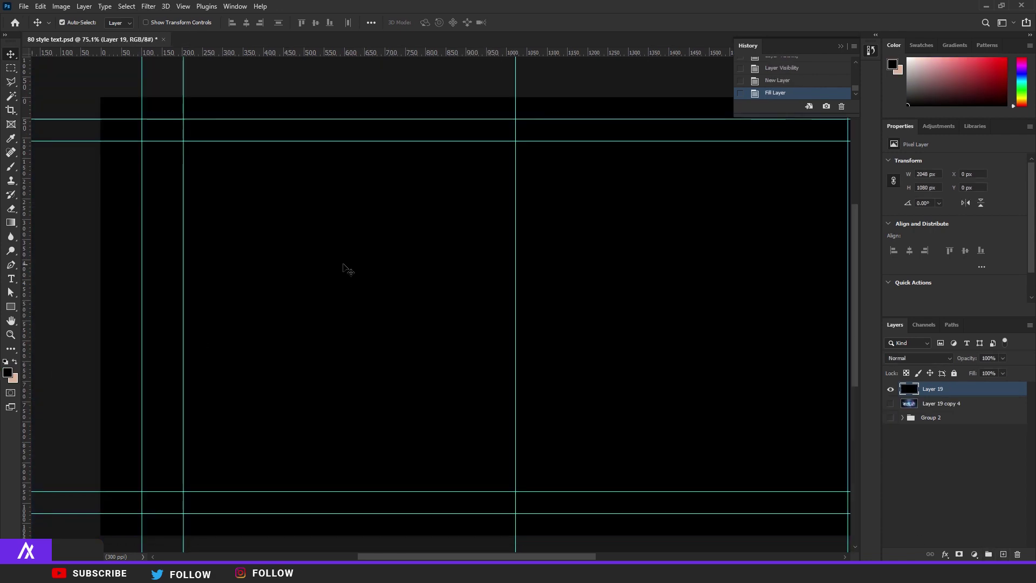
pyautogui.click(8, 372)
pyautogui.moveTo(144, 351); pyautogui.dragTo(0, 351)
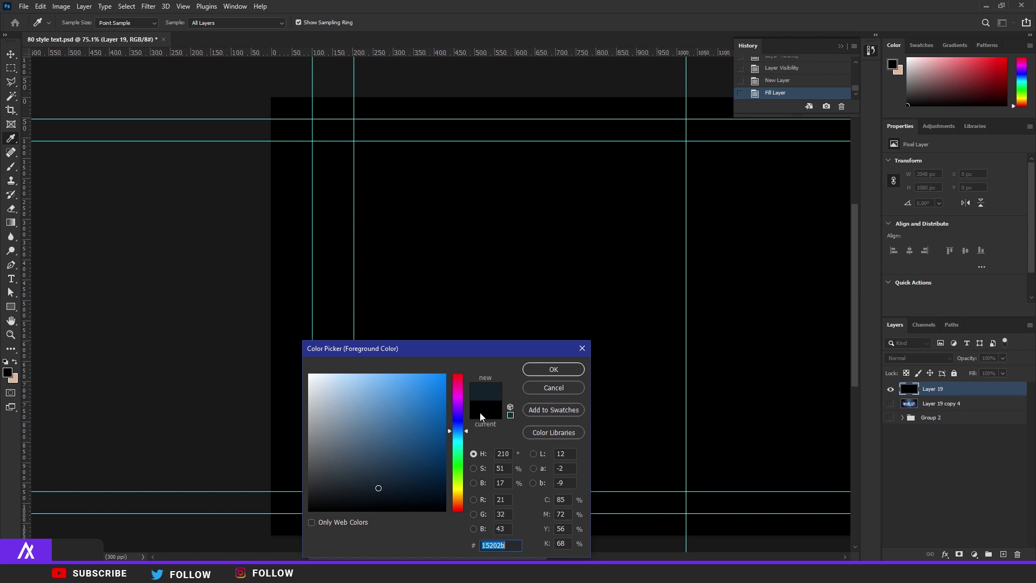
pyautogui.click(540, 371)
pyautogui.hotkey('alt', 'BackSpace')
pyautogui.scroll(-3, 575, 340)
pyautogui.scroll(2, 437, 315)
pyautogui.press('v')
pyautogui.scroll(2, 437, 315)
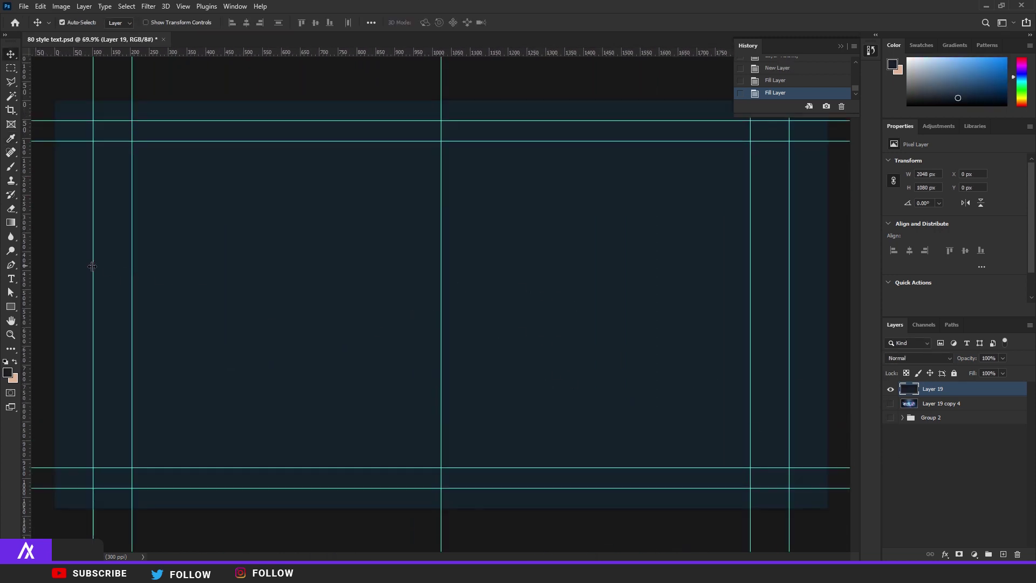
# Step: Add a new text layer on the canvas and set its text color to light blue-gray #c0cedd
pyautogui.click(10, 279)
pyautogui.click(233, 294)
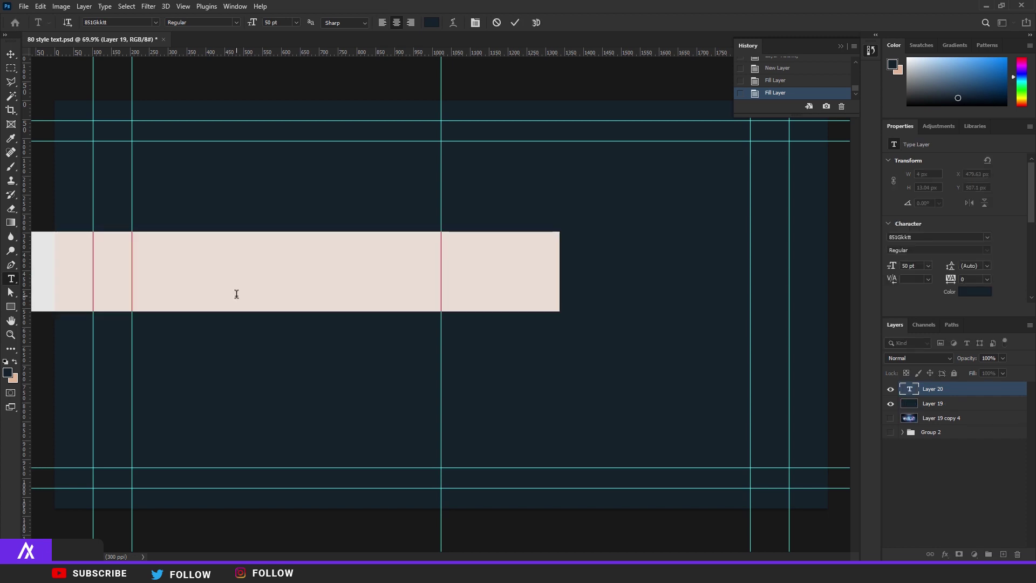
pyautogui.scroll(-2, 233, 294)
pyautogui.scroll(-2, 318, 293)
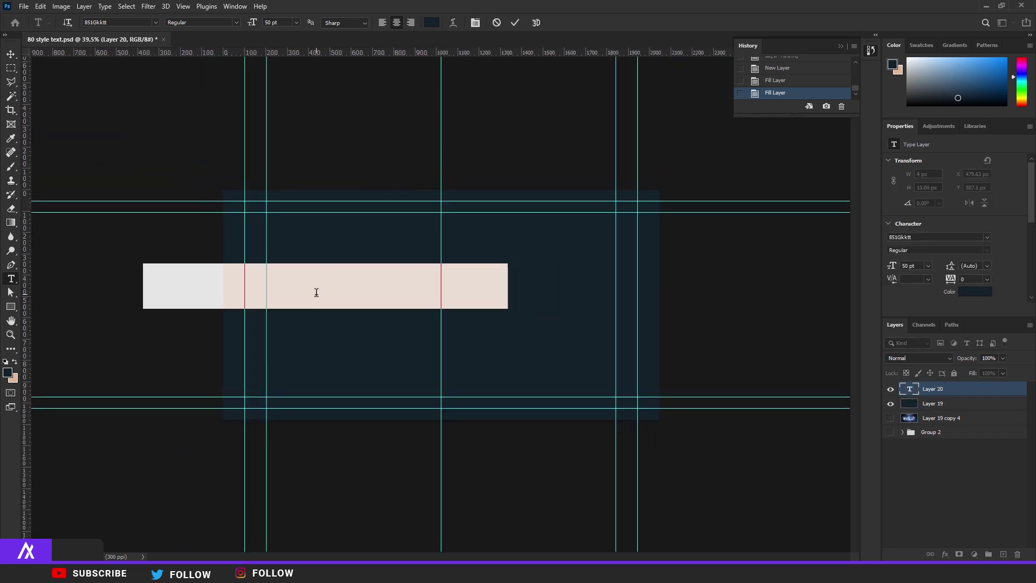
pyautogui.press('BackSpace')
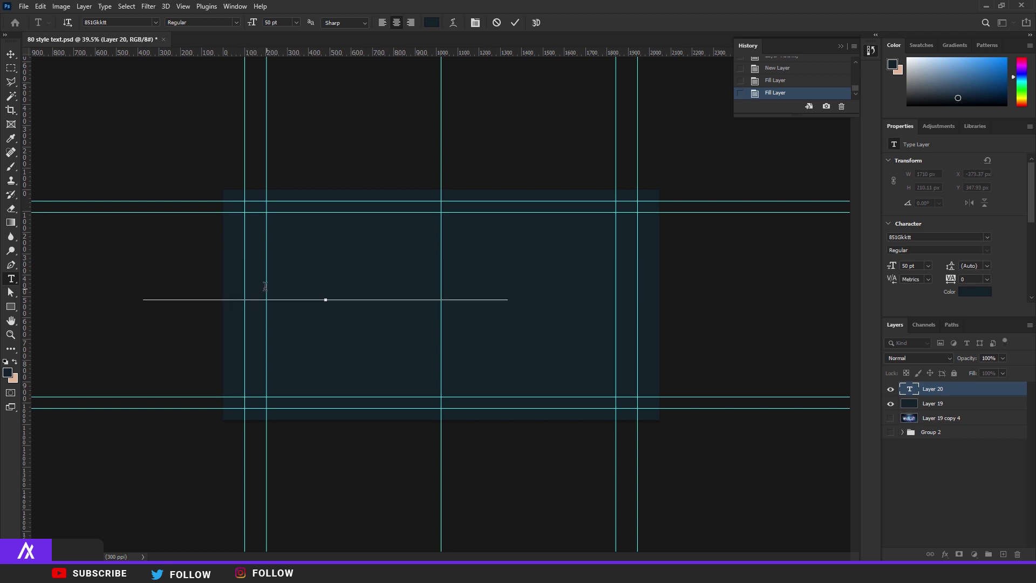
pyautogui.moveTo(145, 284); pyautogui.dragTo(912, 279)
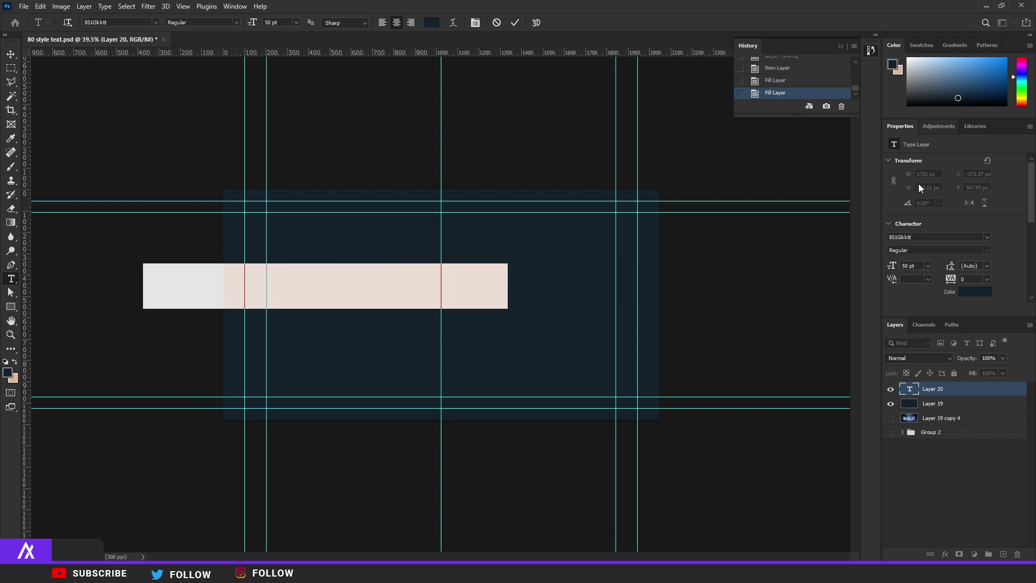
pyautogui.click(974, 291)
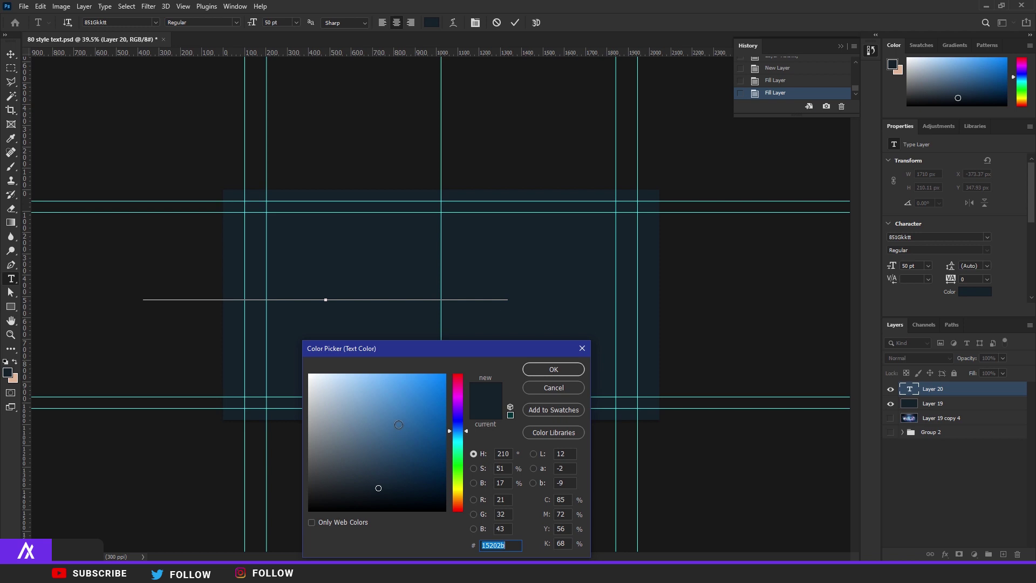
pyautogui.click(326, 391)
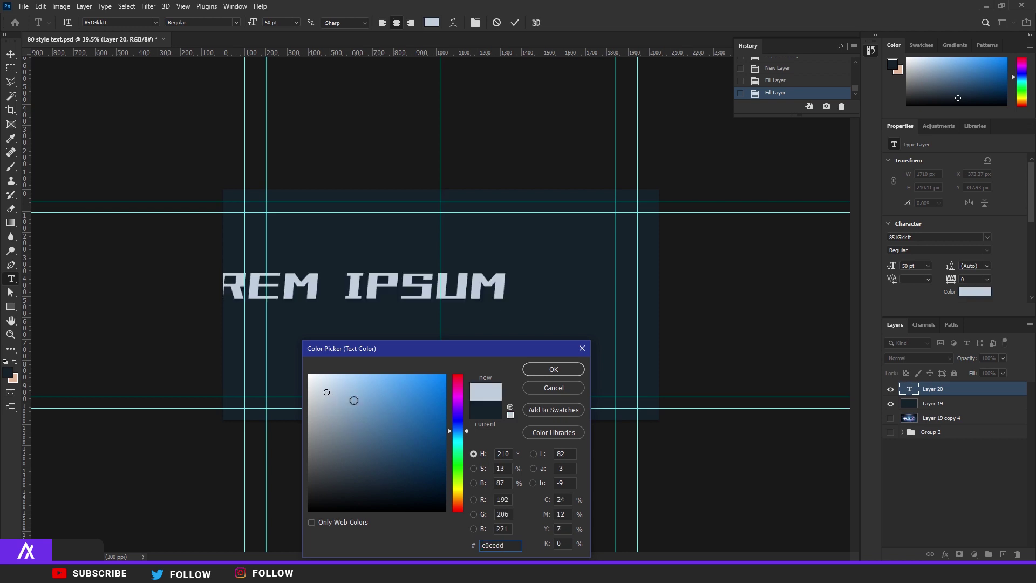
pyautogui.click(554, 369)
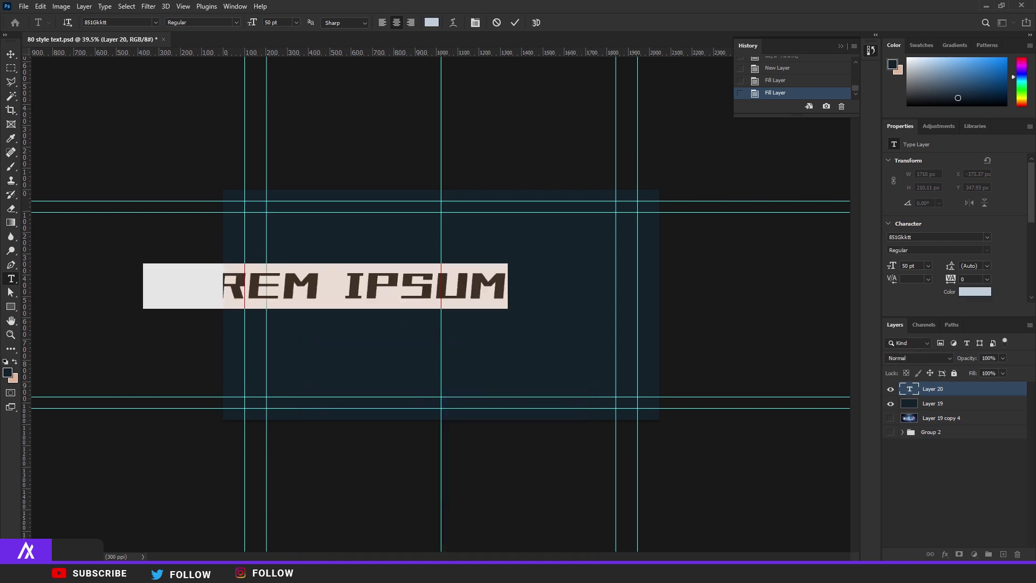
# Step: Replace the placeholder text with the copied エクスプレス and move it to the middle of the canvas
pyautogui.moveTo(153, 285); pyautogui.dragTo(587, 299)
pyautogui.write('エクスプレス')
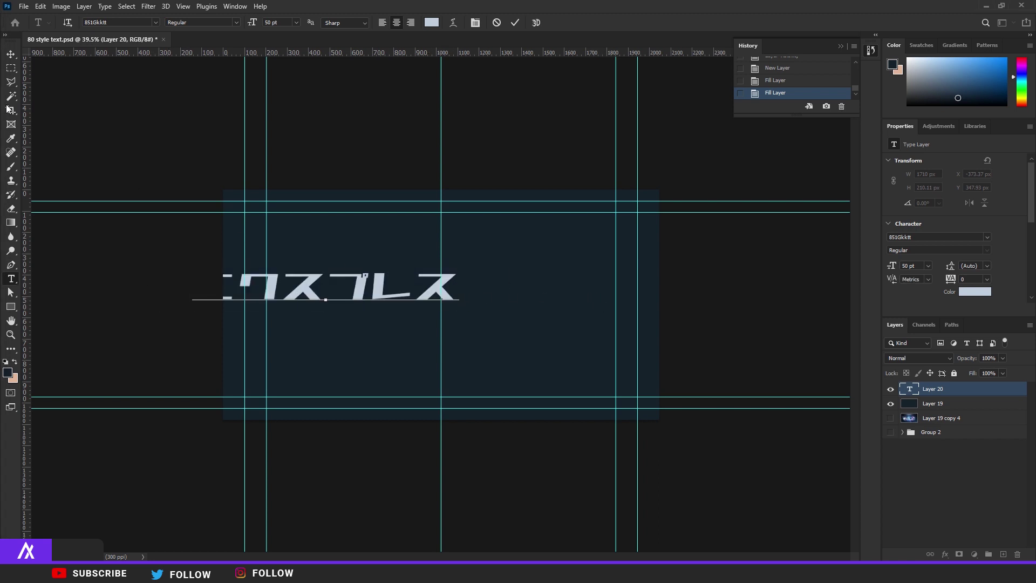
pyautogui.click(11, 54)
pyautogui.moveTo(342, 269); pyautogui.dragTo(475, 301)
# Step: Set the tracking of the whole エクスプレス text to -100
pyautogui.scroll(2, 466, 299)
pyautogui.scroll(3, 467, 302)
pyautogui.click(10, 278)
pyautogui.moveTo(224, 311); pyautogui.dragTo(925, 315)
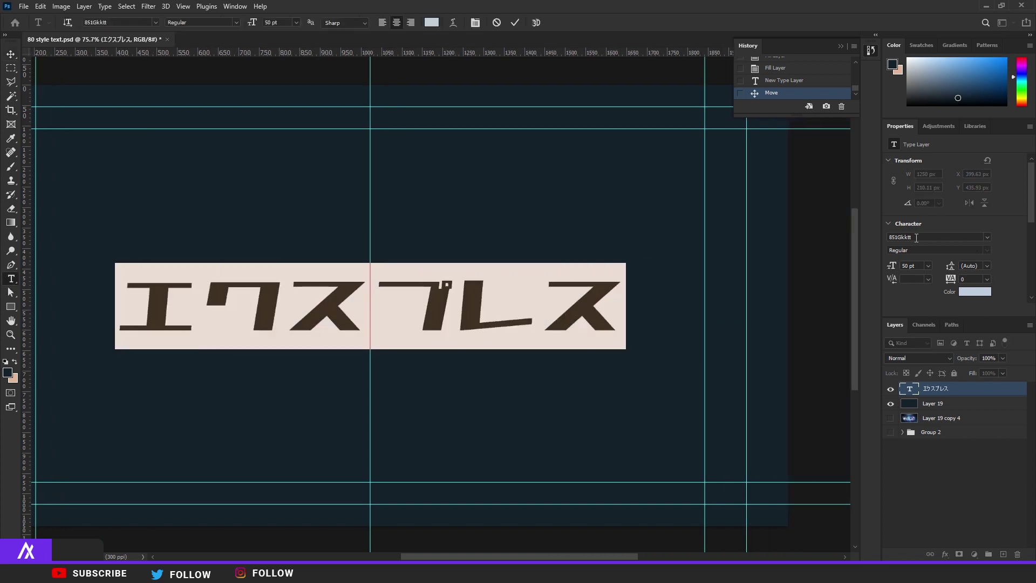
pyautogui.click(987, 237)
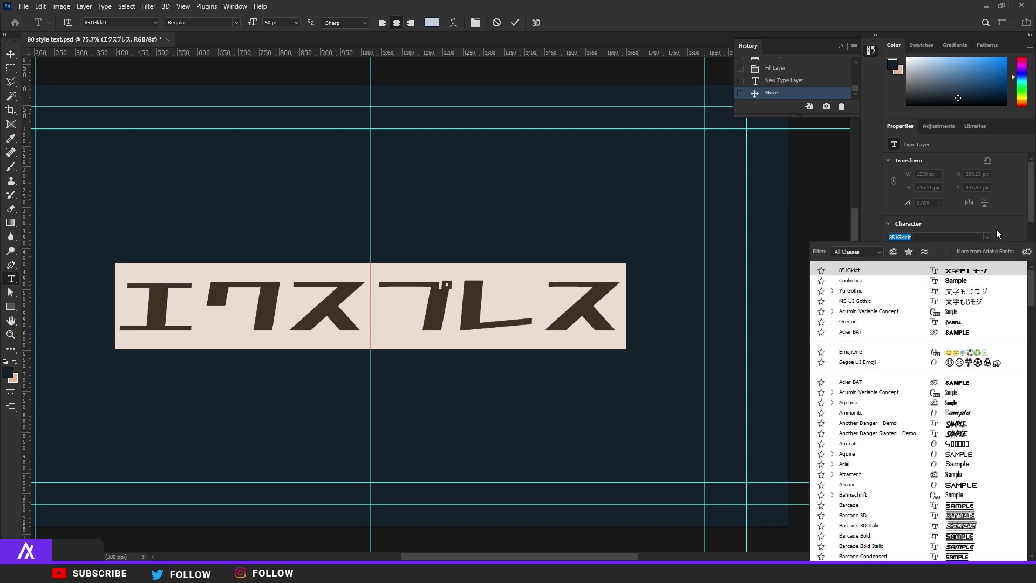
pyautogui.click(997, 227)
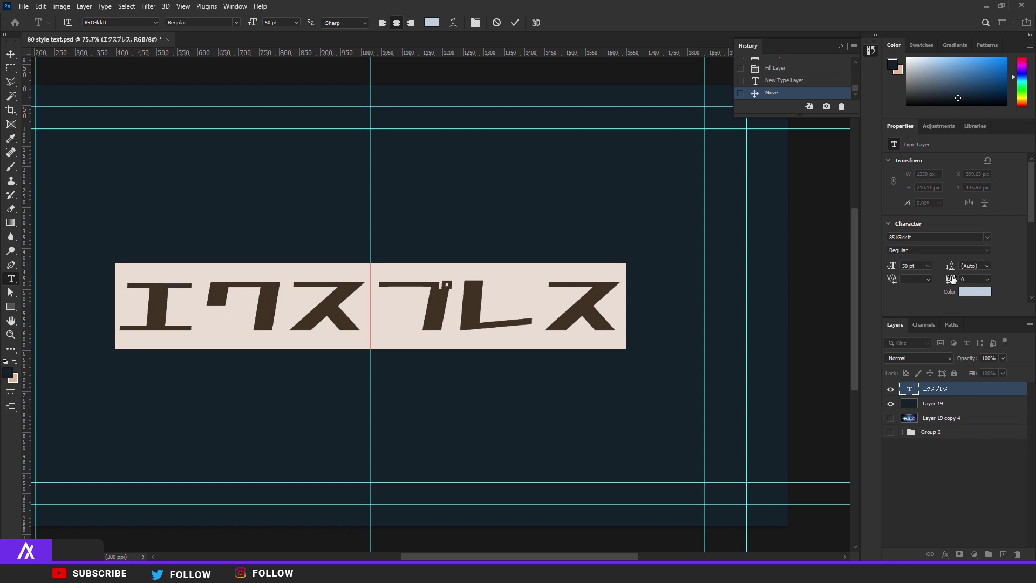
pyautogui.moveTo(953, 279); pyautogui.dragTo(950, 279)
pyautogui.click(511, 305)
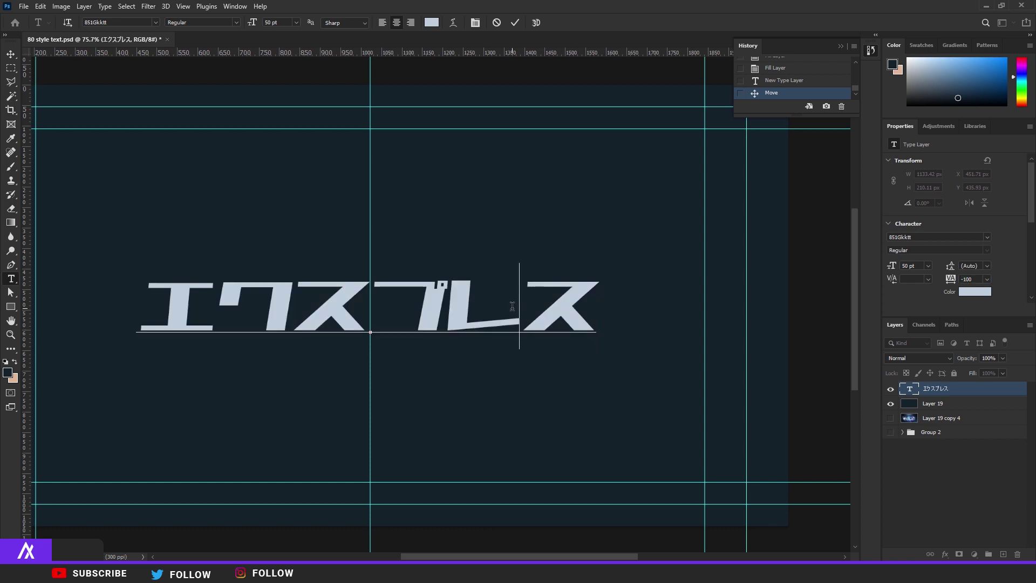
# Step: Set the font size of the エクスプレス text to 61 pt and commit the text edit
pyautogui.moveTo(600, 307); pyautogui.dragTo(116, 302)
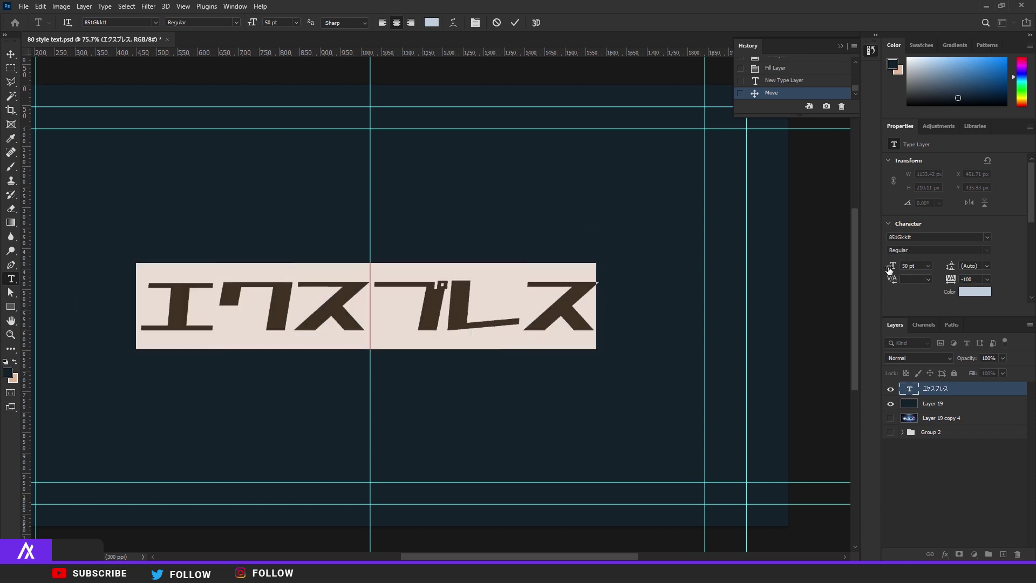
pyautogui.moveTo(887, 269); pyautogui.dragTo(894, 269)
pyautogui.click(568, 324)
pyautogui.scroll(-5, 388, 290)
pyautogui.scroll(2, 388, 290)
pyautogui.click(11, 54)
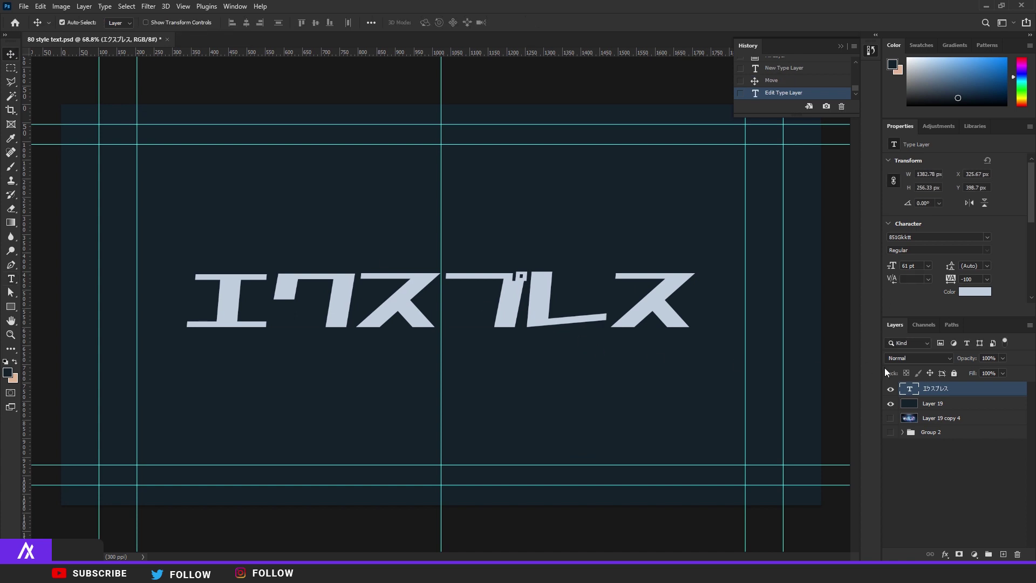
# Step: Enable the Bevel & Emboss effect in the layer style of the エクスプレス text layer
pyautogui.doubleClick(969, 389)
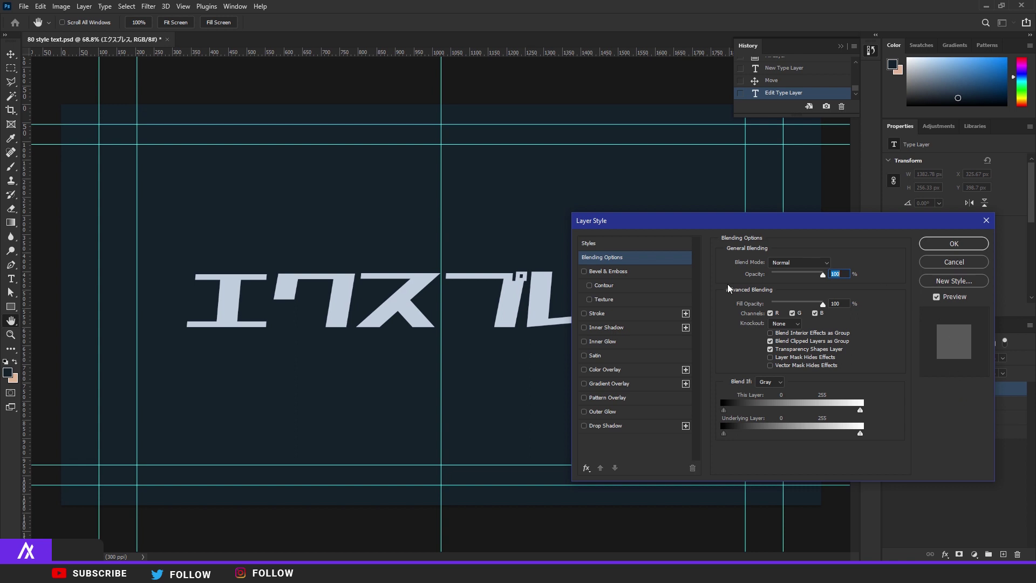
pyautogui.click(630, 270)
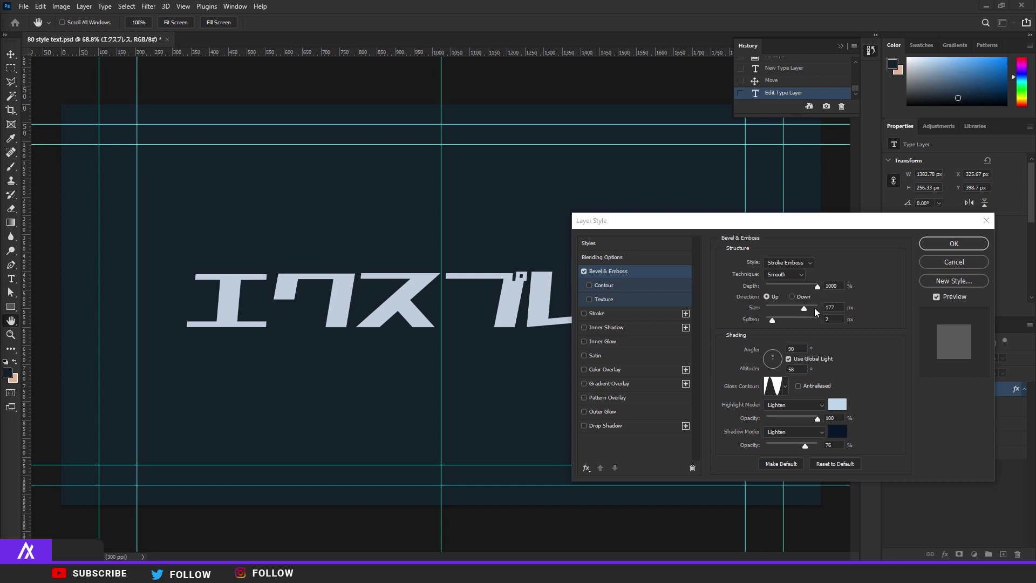
pyautogui.scroll(3, 448, 287)
pyautogui.scroll(-6, 425, 280)
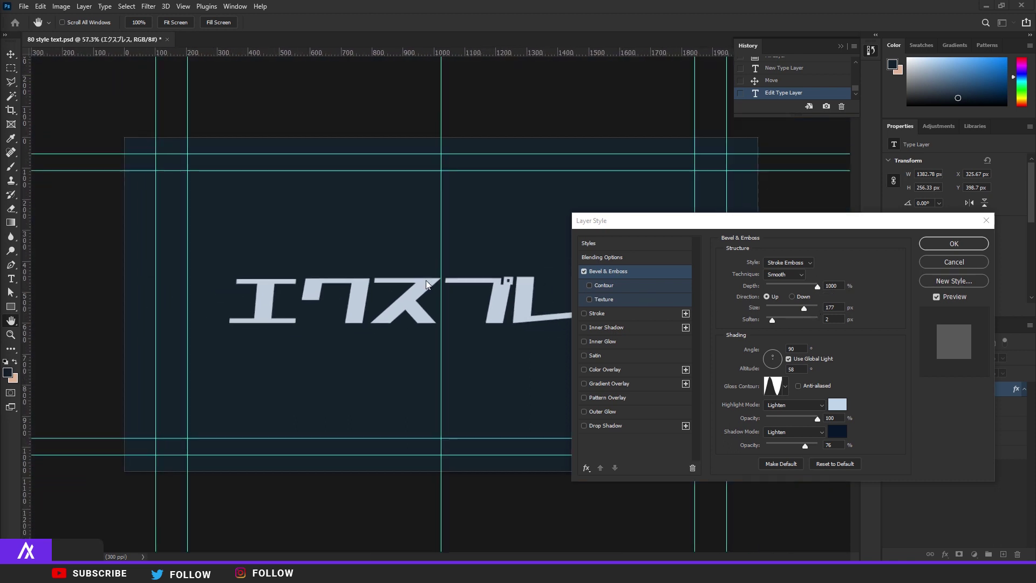
pyautogui.scroll(5, 463, 295)
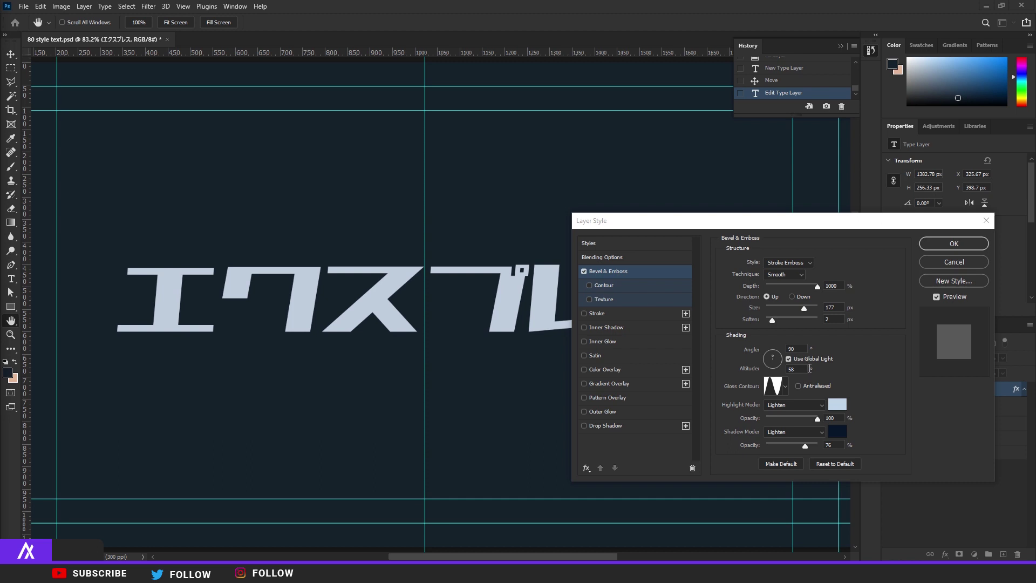
# Step: View the gloss contour presets available for the Bevel & Emboss effect
pyautogui.click(786, 387)
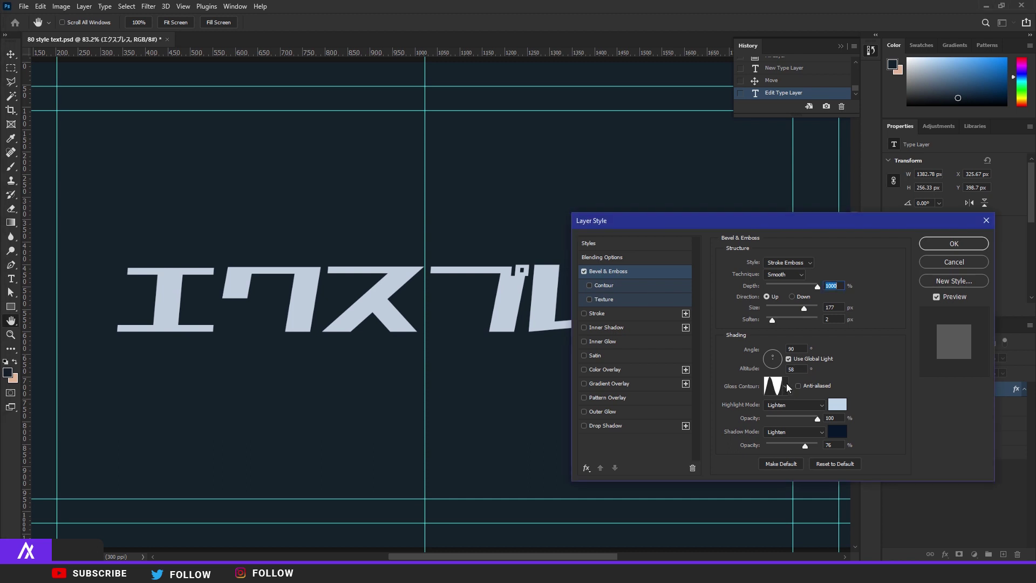
pyautogui.click(785, 386)
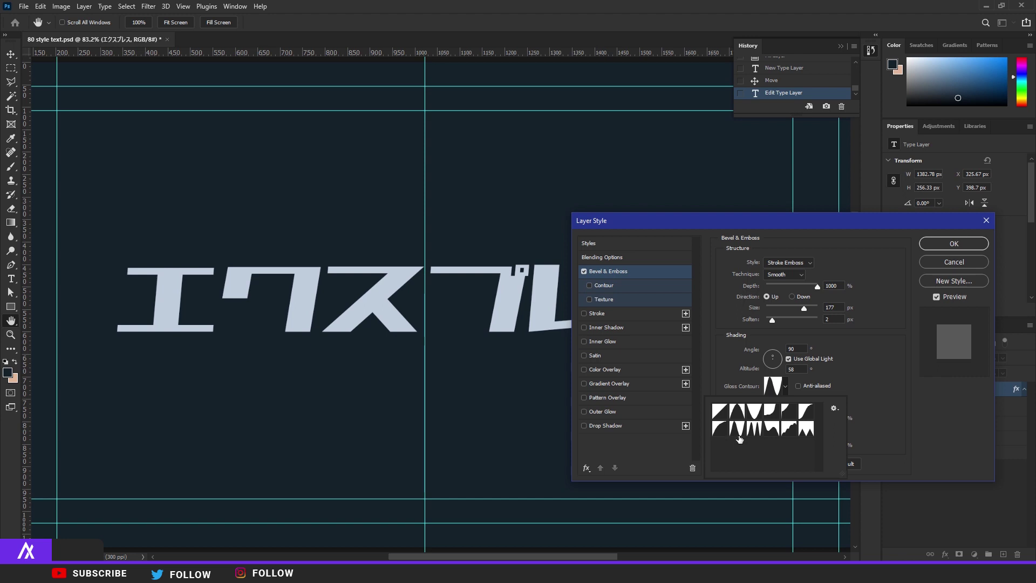
pyautogui.click(859, 388)
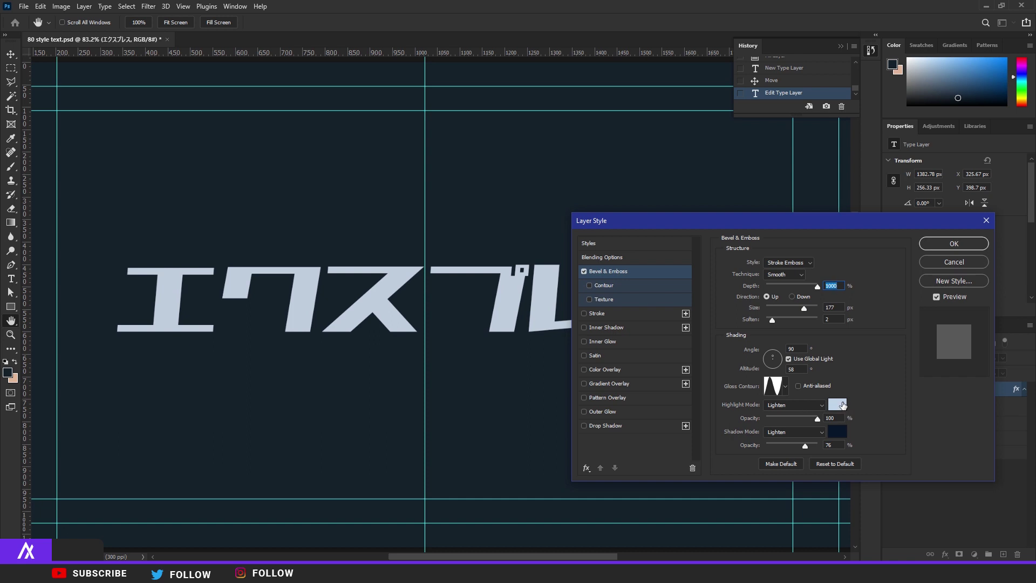
# Step: Check the highlight color of the Bevel & Emboss effect and keep it
pyautogui.click(840, 404)
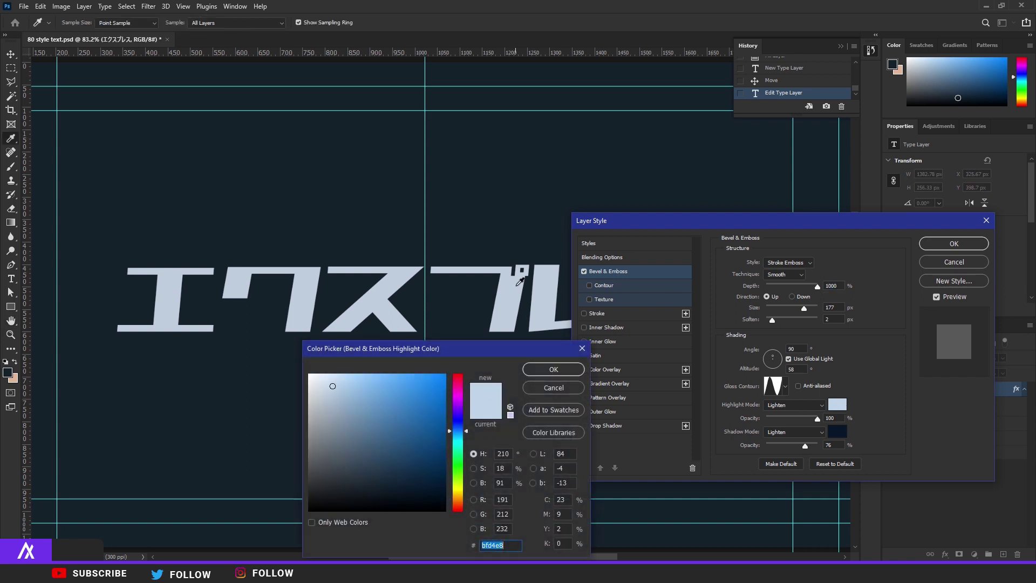
pyautogui.click(537, 370)
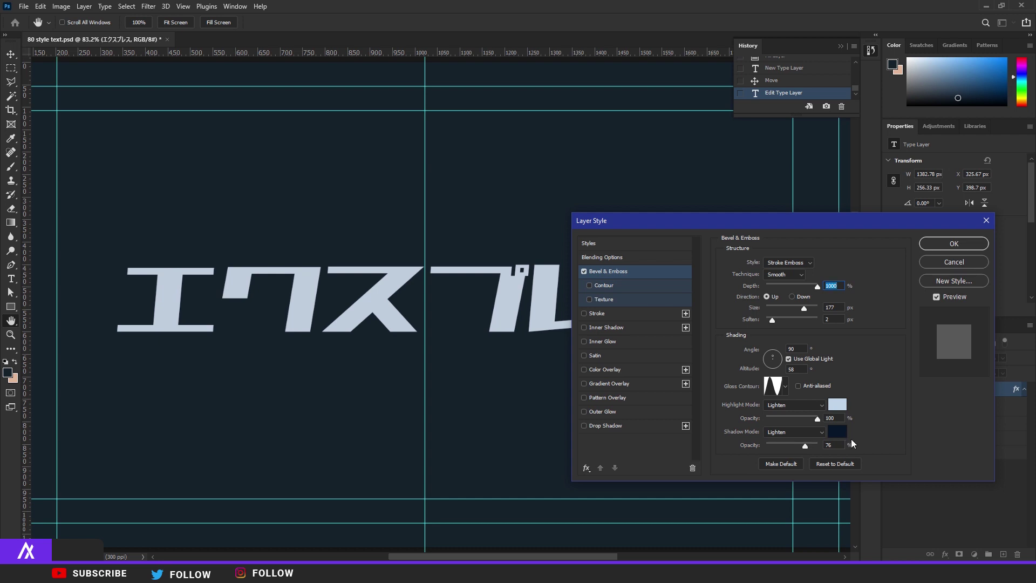
# Step: Enable the Stroke effect on the エクスプレス text layer and set its size to 6 px
pyautogui.click(612, 313)
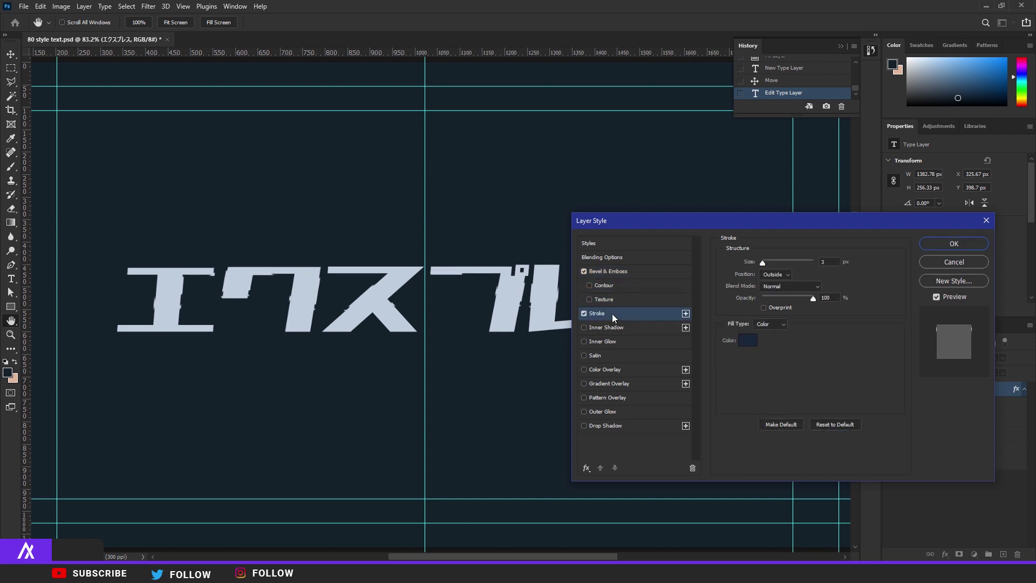
pyautogui.scroll(2, 300, 296)
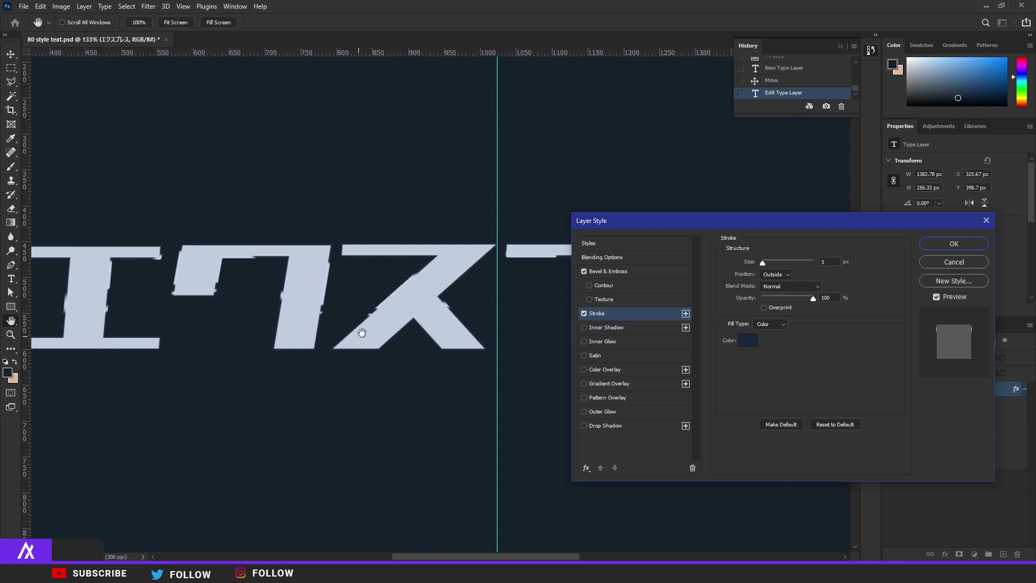
pyautogui.moveTo(762, 261); pyautogui.dragTo(765, 261)
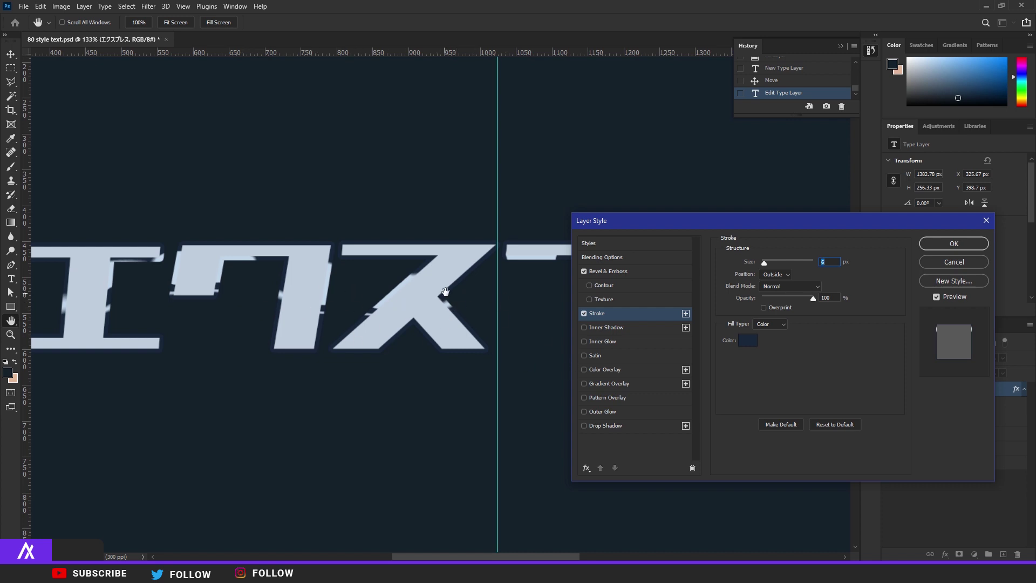
# Step: Increase the Bevel & Emboss size to about 202 px
pyautogui.click(603, 271)
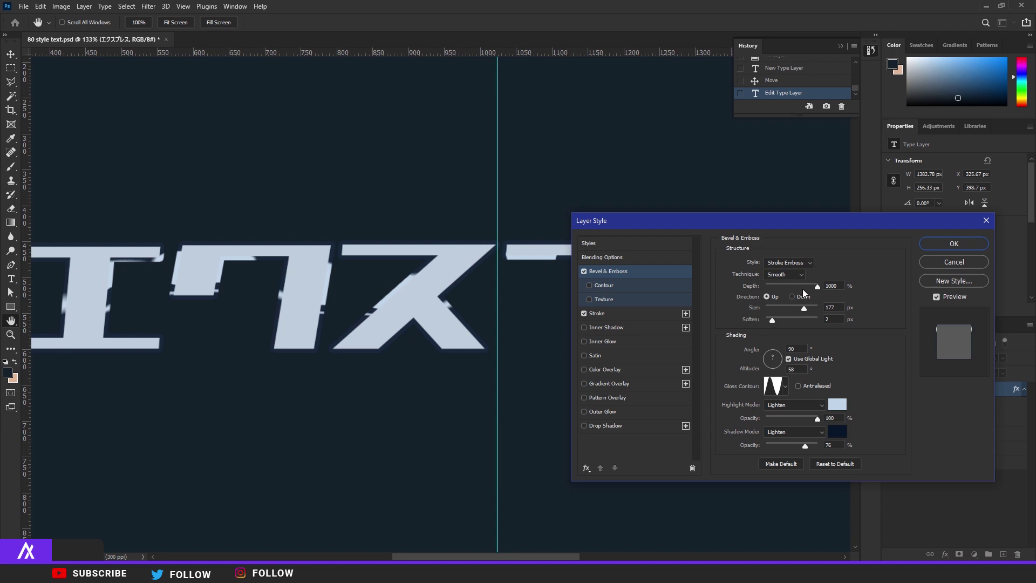
pyautogui.moveTo(802, 308); pyautogui.dragTo(810, 308)
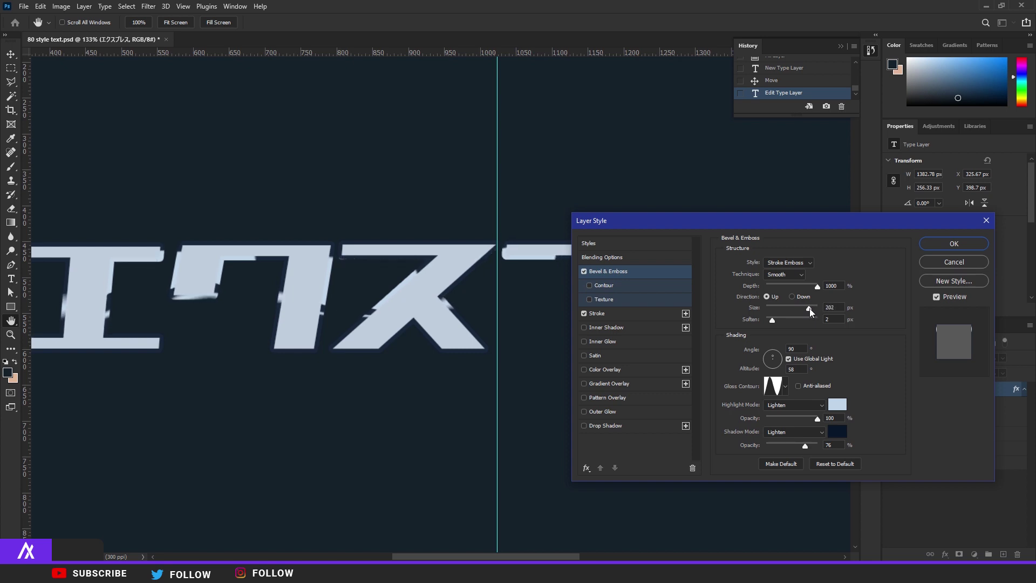
pyautogui.click(597, 314)
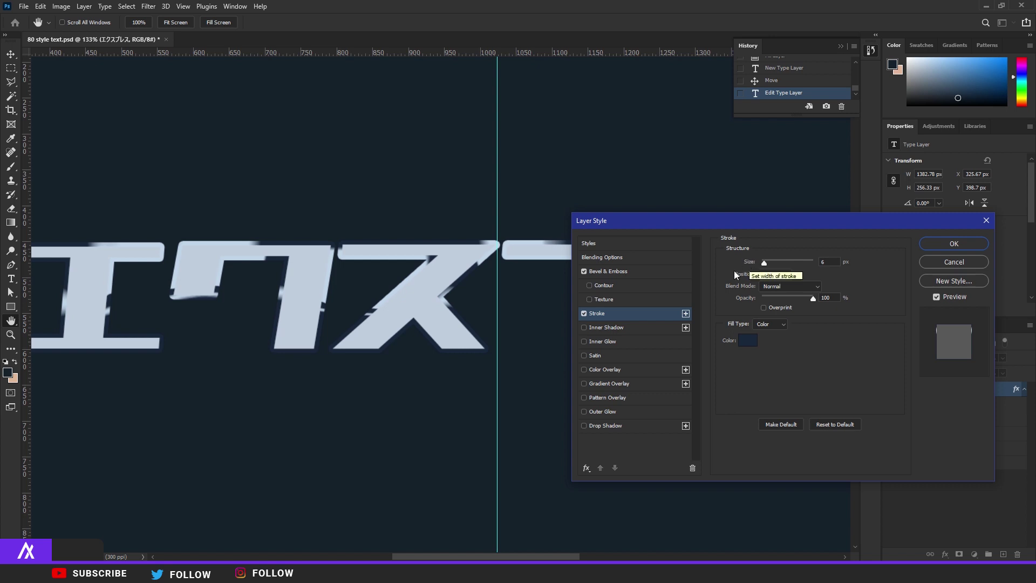
# Step: Enable the Inner Shadow effect on the エクスプレス text, keeping its cyan color 50d9e3
pyautogui.click(617, 325)
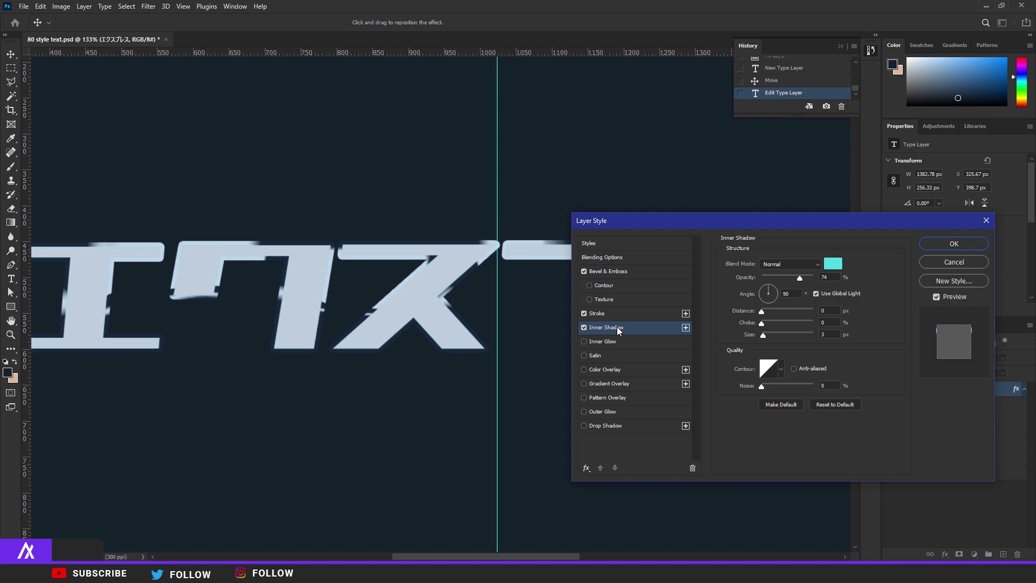
pyautogui.click(837, 262)
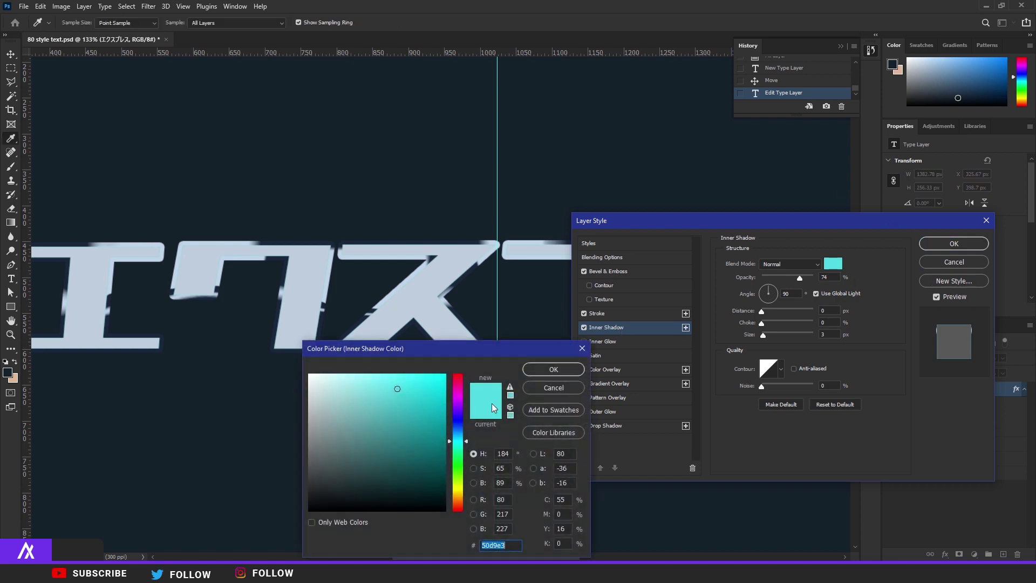
pyautogui.moveTo(484, 353); pyautogui.dragTo(484, 296)
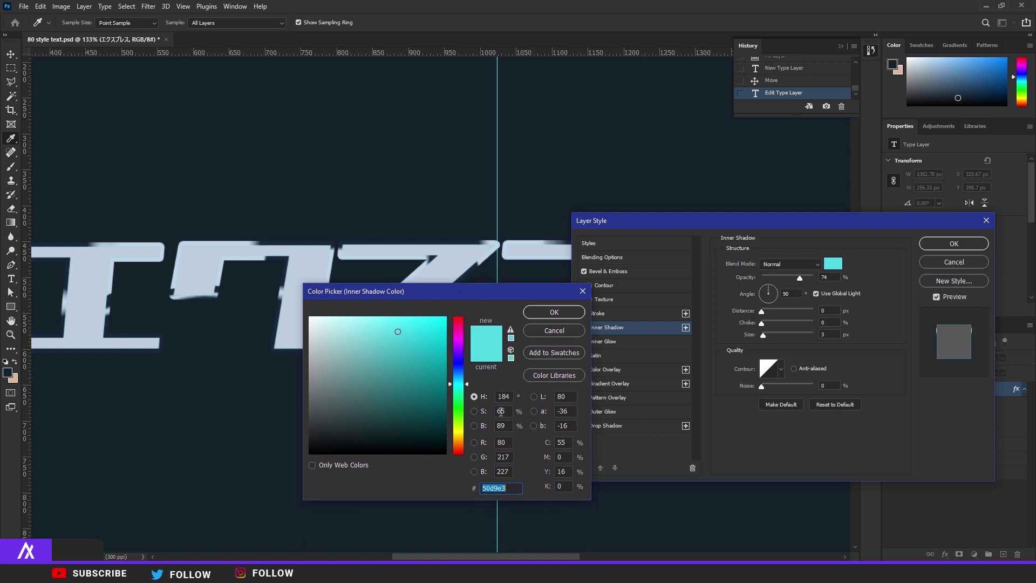
pyautogui.click(509, 490)
pyautogui.click(545, 313)
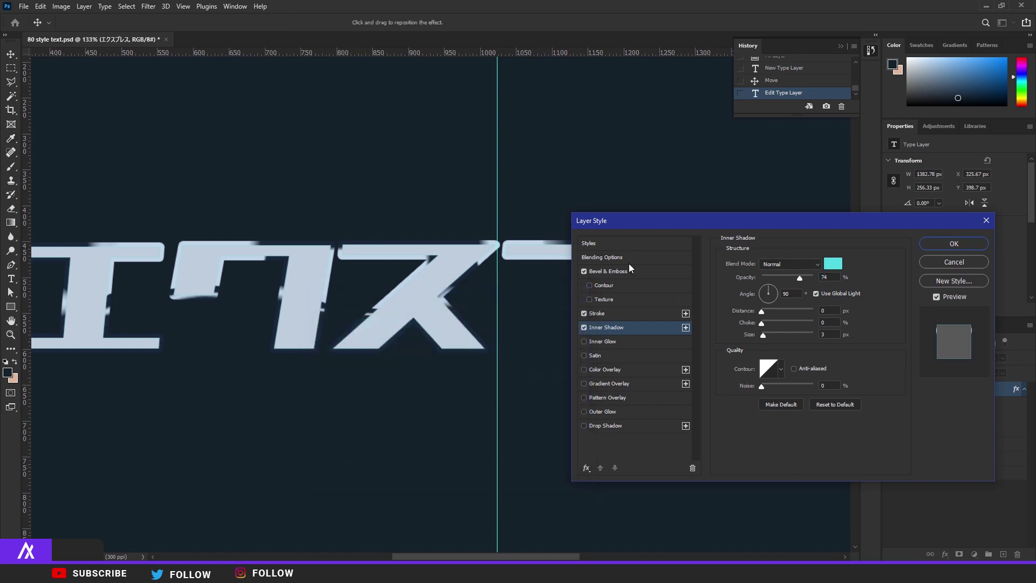
pyautogui.scroll(6, 386, 247)
pyautogui.scroll(-8, 250, 268)
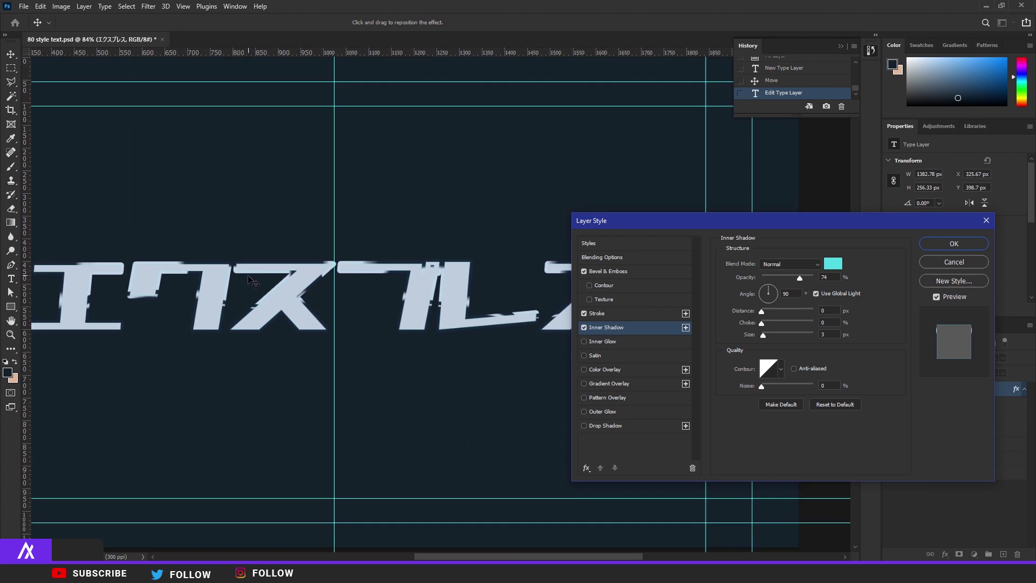
# Step: Enable the Drop Shadow effect, lower its opacity to about 41%, and apply the layer style to the text
pyautogui.scroll(5, 252, 280)
pyautogui.click(615, 426)
pyautogui.click(605, 425)
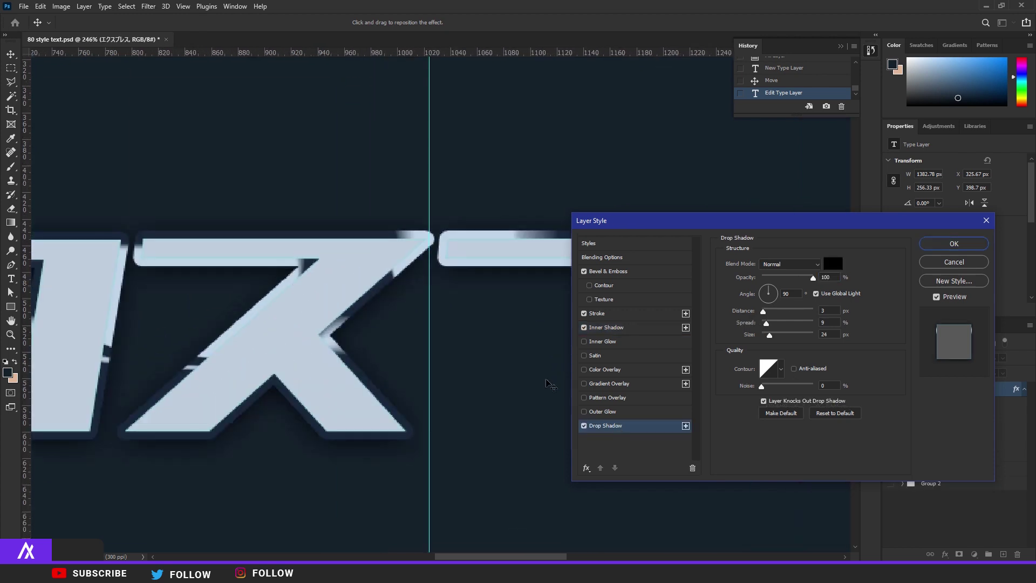
pyautogui.scroll(-8, 383, 351)
pyautogui.scroll(5, 555, 291)
pyautogui.scroll(3, 558, 291)
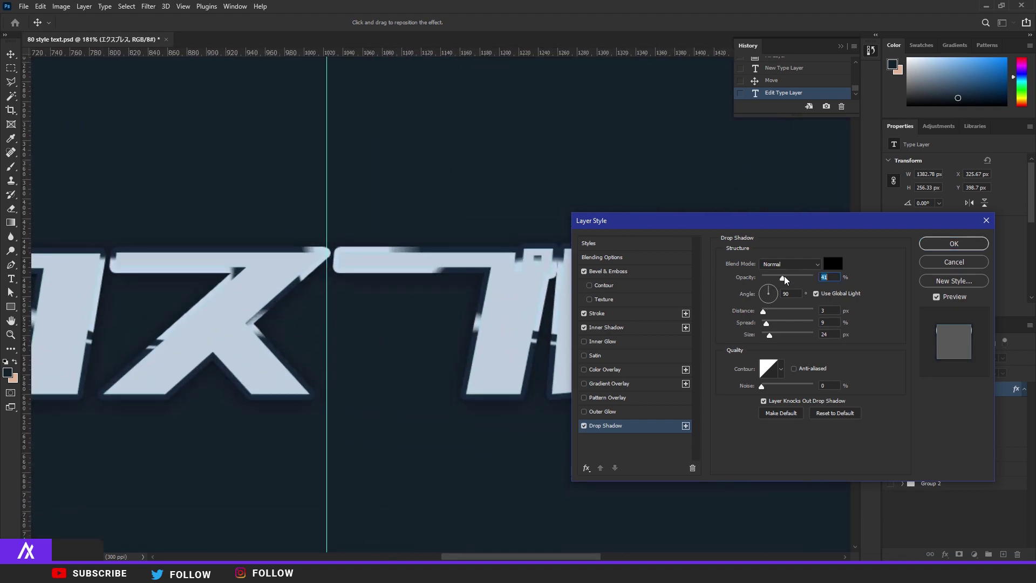
pyautogui.click(953, 244)
pyautogui.scroll(-4, 415, 308)
pyautogui.scroll(2, 414, 308)
pyautogui.scroll(-1, 414, 308)
pyautogui.scroll(1, 458, 319)
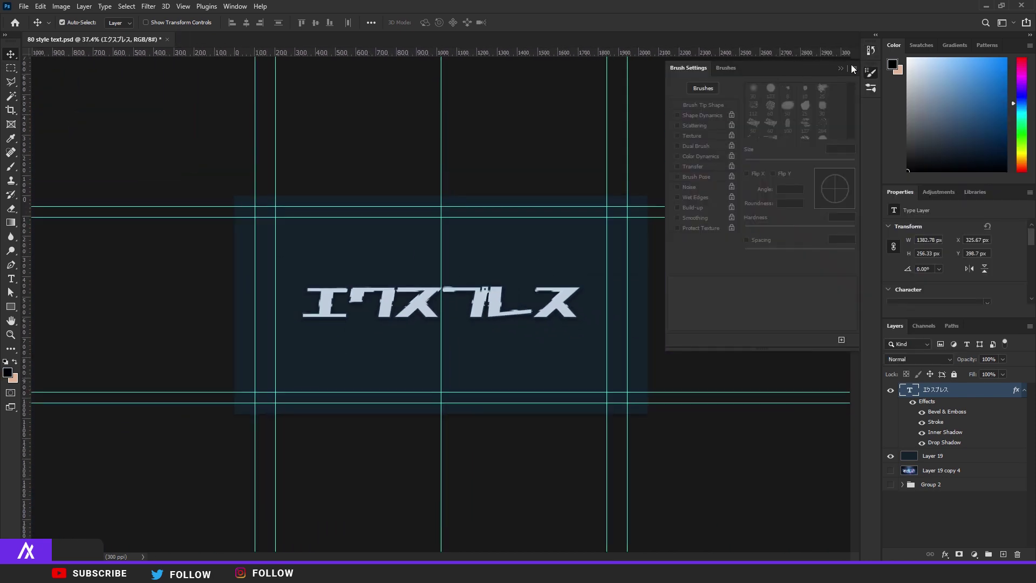
# Step: Duplicate the エクスプレス text layer and clear the layer style from the copy
pyautogui.click(853, 69)
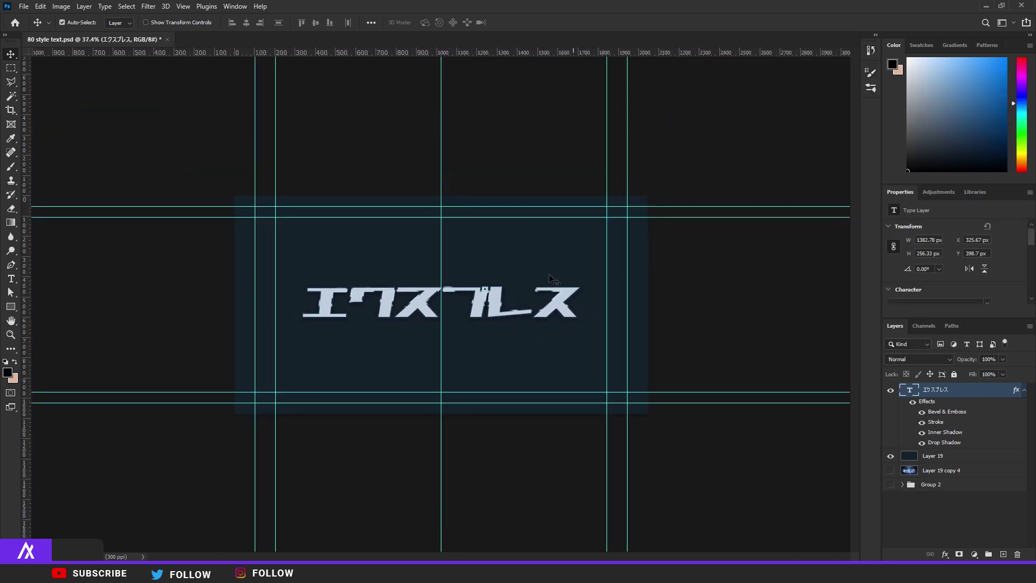
pyautogui.scroll(5, 419, 256)
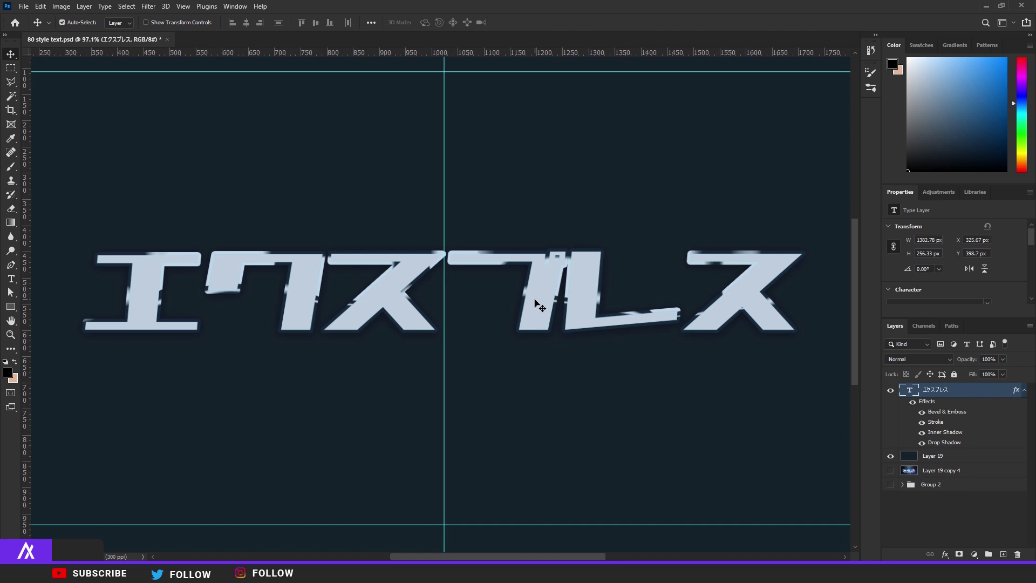
pyautogui.hotkey('ctrl', 'j')
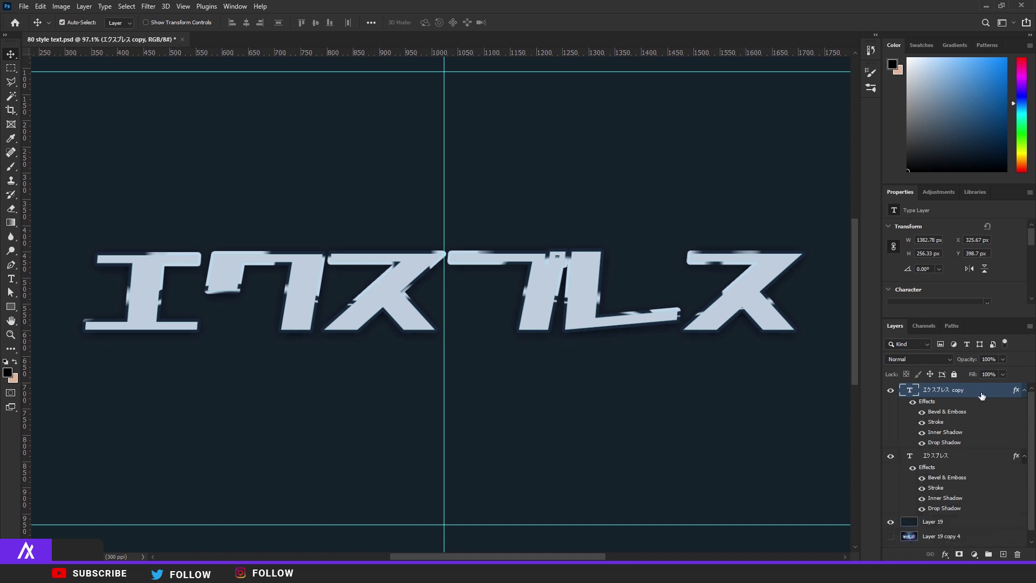
pyautogui.rightClick(981, 396)
pyautogui.click(888, 452)
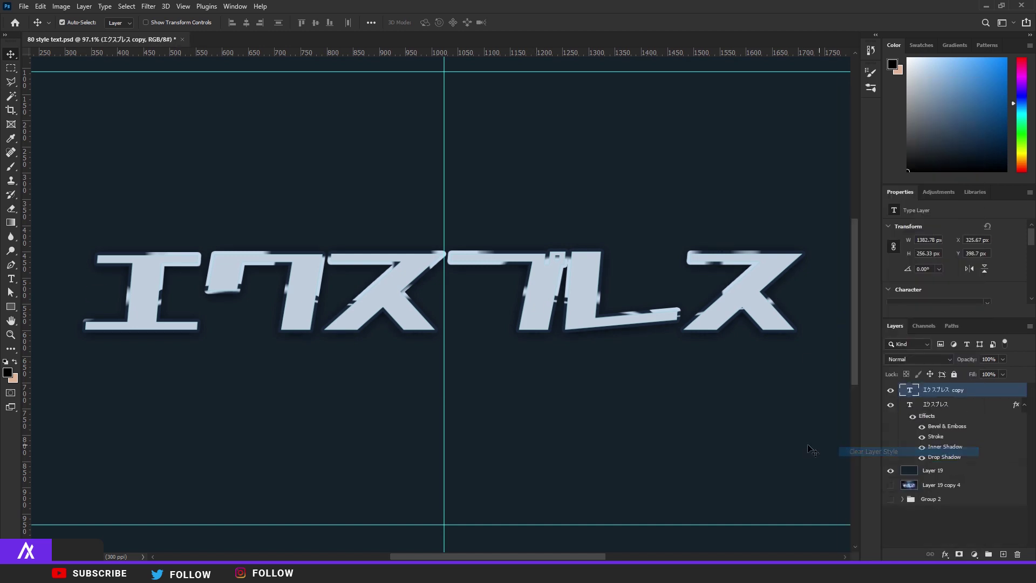
# Step: Add a new layer above the text copy and paint a wide black band over the text's lower half with a 464 px hard round brush
pyautogui.click(1003, 554)
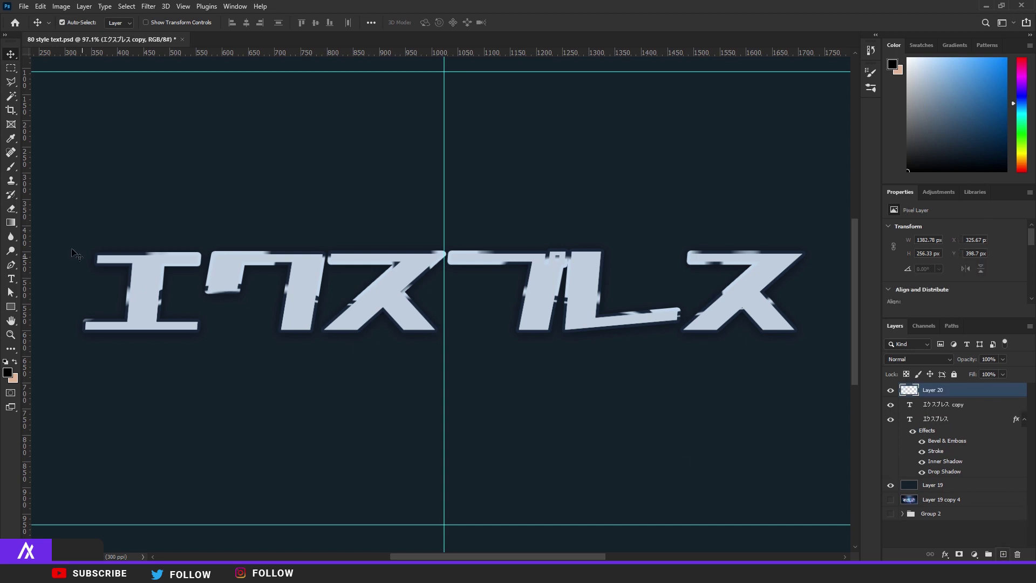
pyautogui.click(11, 166)
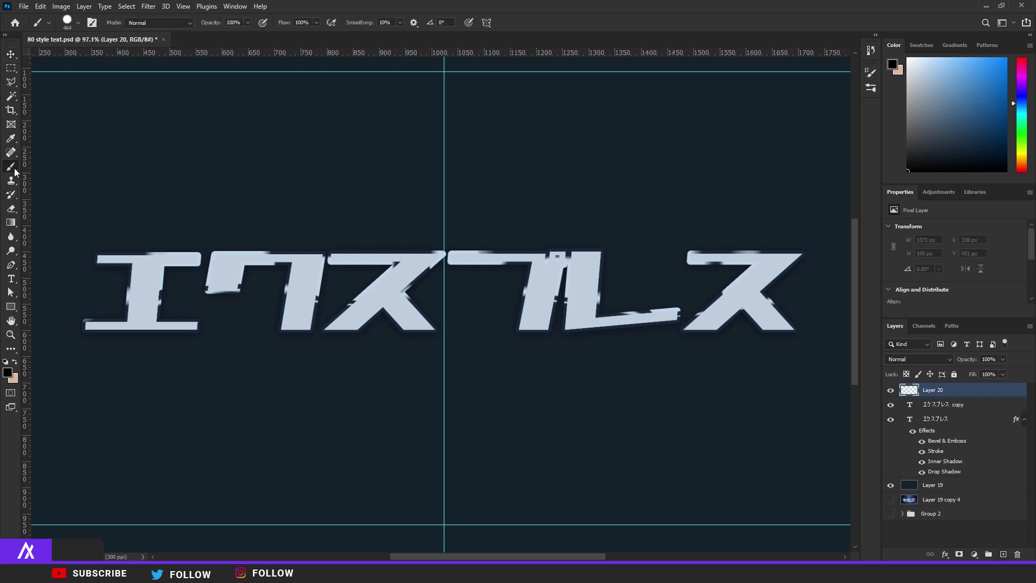
pyautogui.click(79, 25)
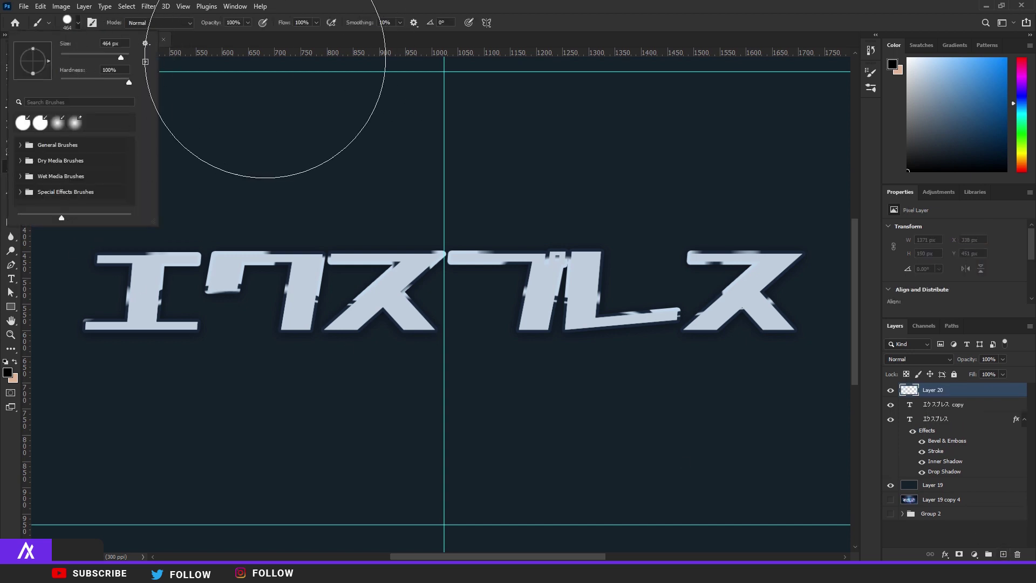
pyautogui.click(92, 23)
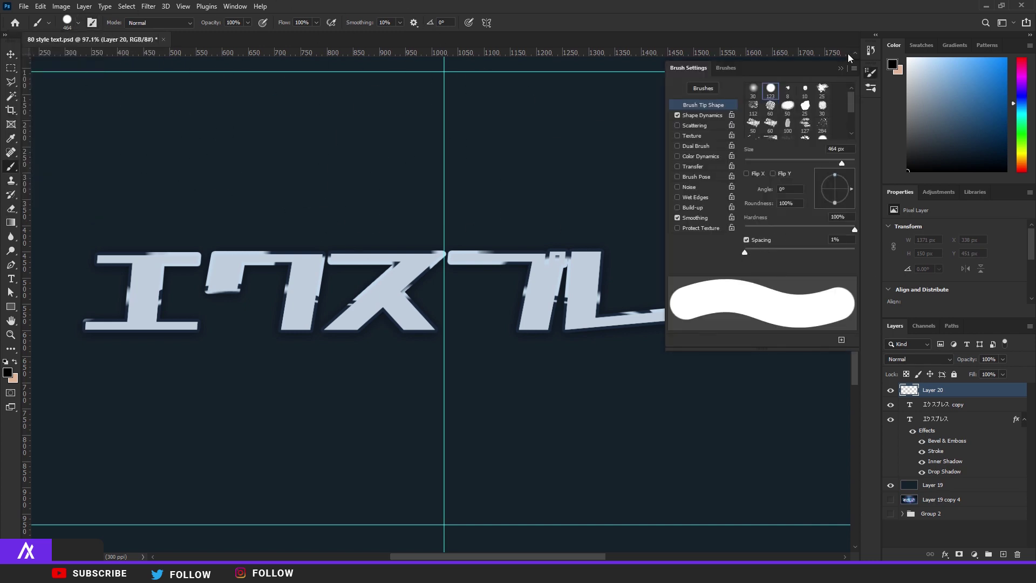
pyautogui.click(840, 67)
pyautogui.scroll(-3, 297, 385)
pyautogui.hotkey('ctrl', '-')
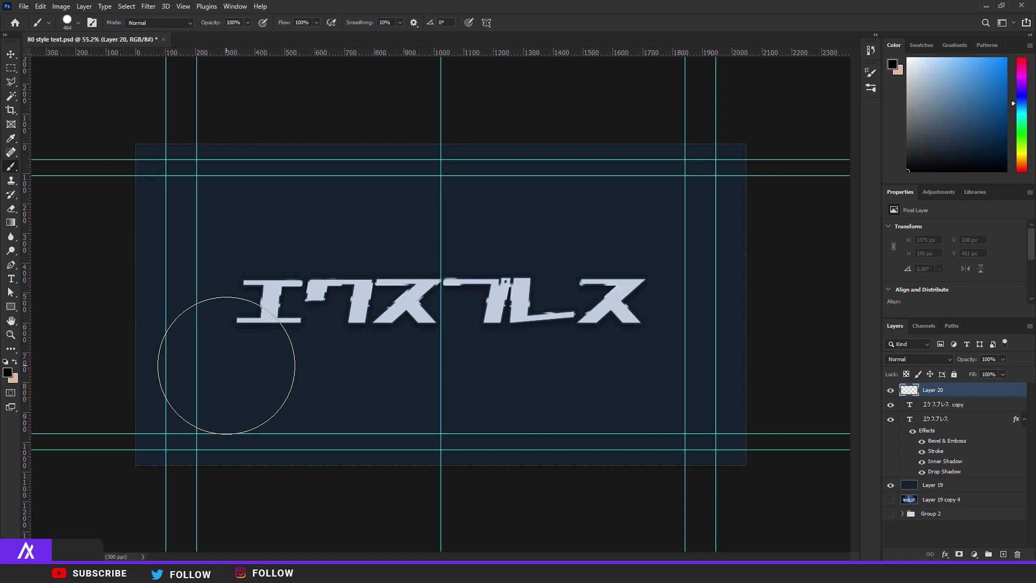
pyautogui.moveTo(227, 365)
pyautogui.mouseDown()
pyautogui.moveTo(347, 362)
pyautogui.moveTo(728, 370)
pyautogui.mouseUp()
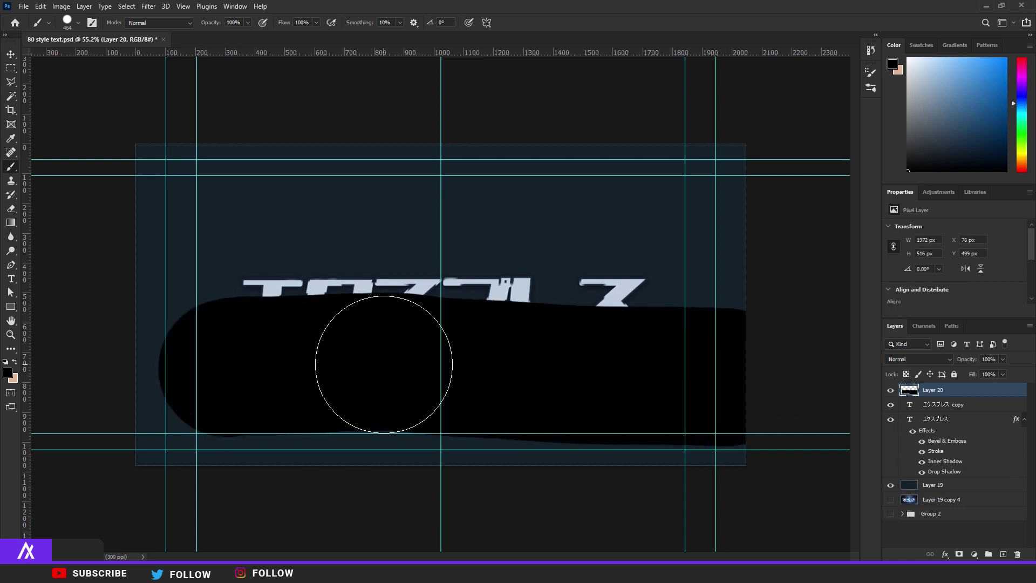
# Step: Use Liquify to push the black band's upper edge into uneven waves, with brush sizes of 507 and 189
pyautogui.click(146, 7)
pyautogui.click(220, 107)
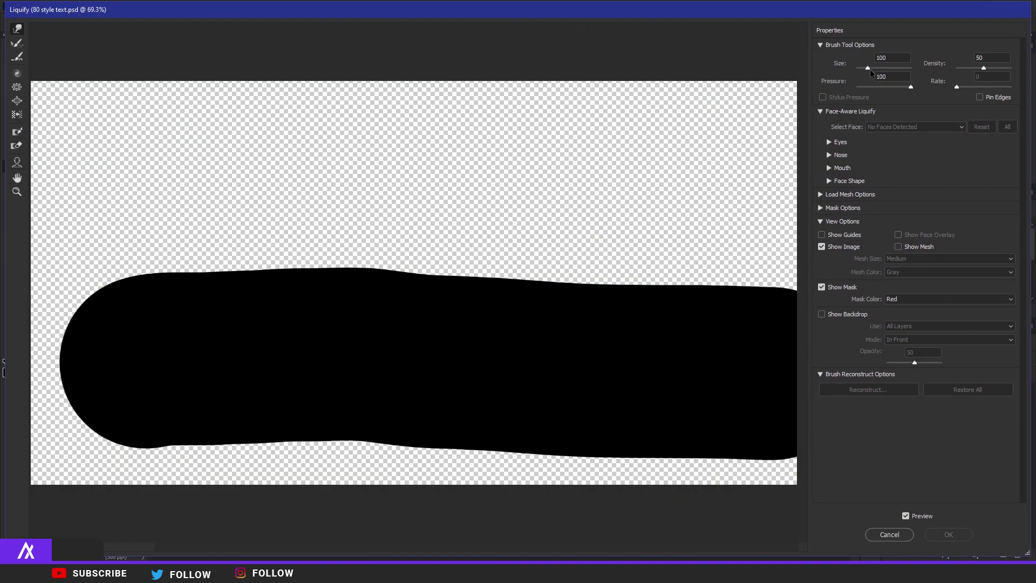
pyautogui.moveTo(209, 317)
pyautogui.mouseDown()
pyautogui.moveTo(269, 265)
pyautogui.moveTo(285, 282)
pyautogui.moveTo(349, 291)
pyautogui.moveTo(405, 280)
pyautogui.moveTo(423, 267)
pyautogui.moveTo(410, 249)
pyautogui.moveTo(393, 261)
pyautogui.moveTo(237, 282)
pyautogui.moveTo(394, 307)
pyautogui.moveTo(526, 310)
pyautogui.moveTo(569, 288)
pyautogui.moveTo(578, 265)
pyautogui.moveTo(686, 286)
pyautogui.moveTo(724, 273)
pyautogui.moveTo(739, 243)
pyautogui.mouseUp()
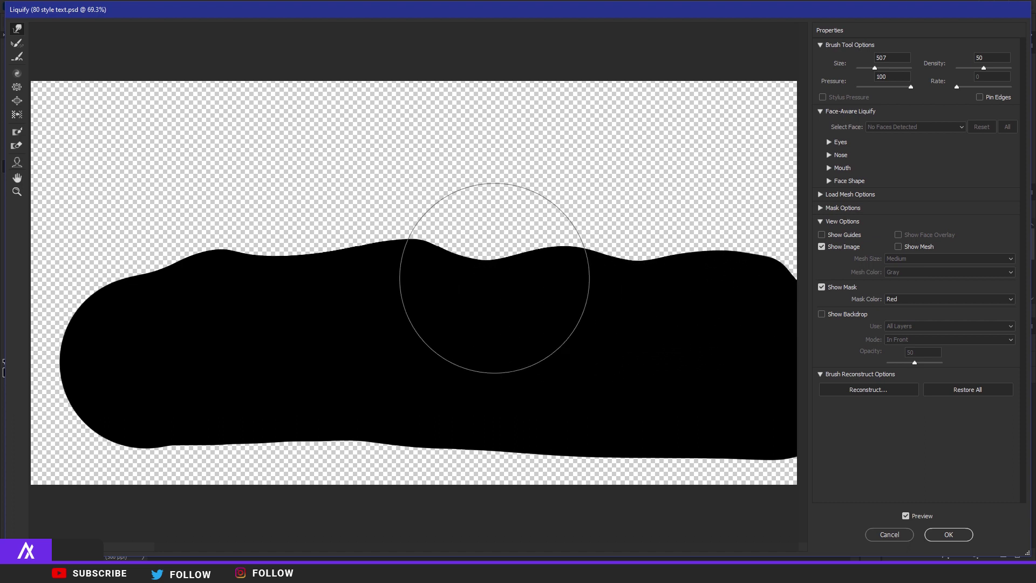
pyautogui.moveTo(360, 261); pyautogui.dragTo(302, 238)
pyautogui.moveTo(475, 264)
pyautogui.mouseDown()
pyautogui.moveTo(561, 265)
pyautogui.moveTo(630, 249)
pyautogui.moveTo(559, 263)
pyautogui.moveTo(502, 254)
pyautogui.mouseUp()
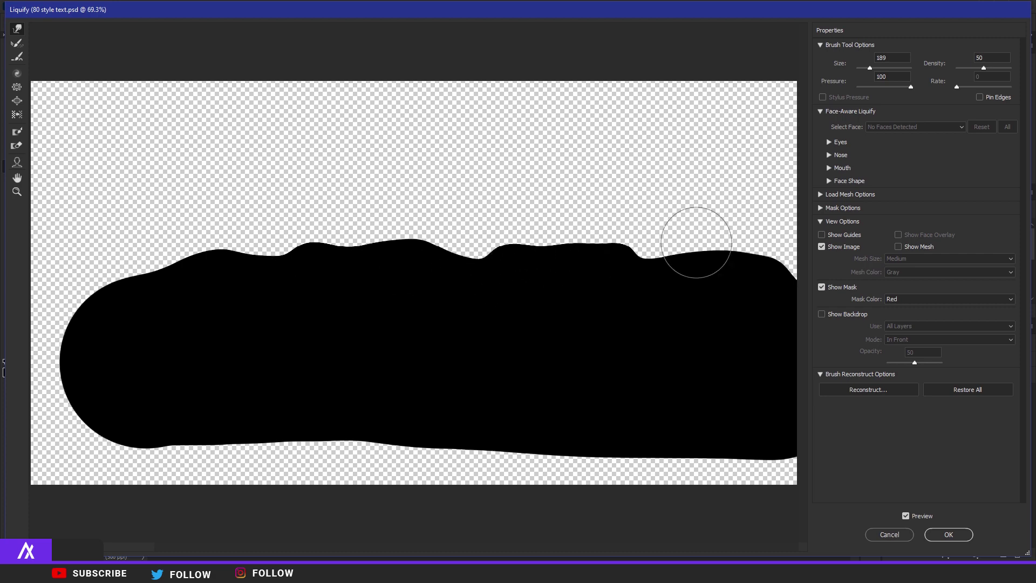
pyautogui.click(947, 534)
# Step: Free-transform the wavy black shape, shifting it slightly down and rotating it clockwise by about 2.7°
pyautogui.hotkey('ctrl', 't')
pyautogui.moveTo(531, 343); pyautogui.dragTo(521, 367)
pyautogui.moveTo(554, 277); pyautogui.dragTo(581, 274)
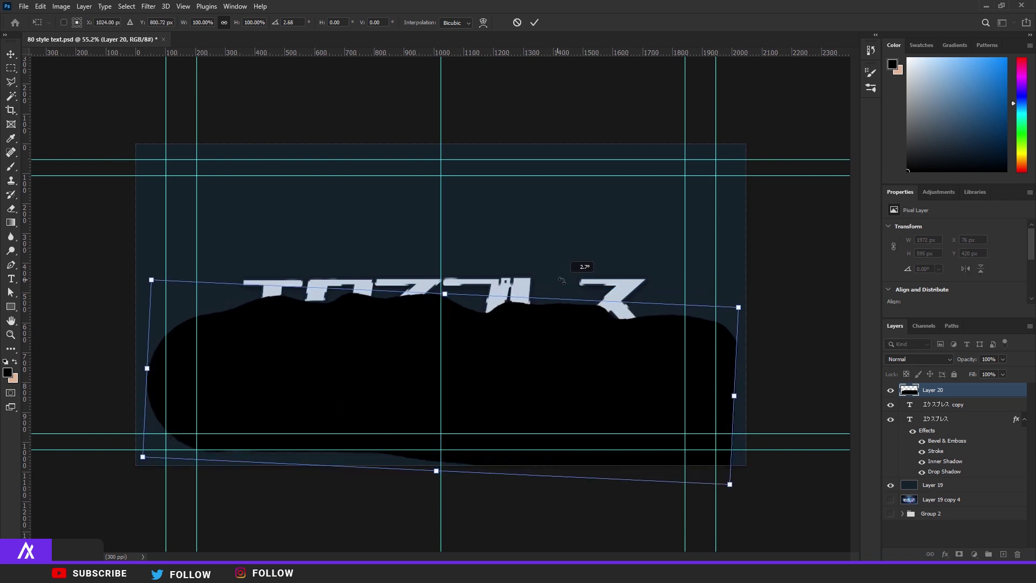
pyautogui.press('Return')
pyautogui.press('b')
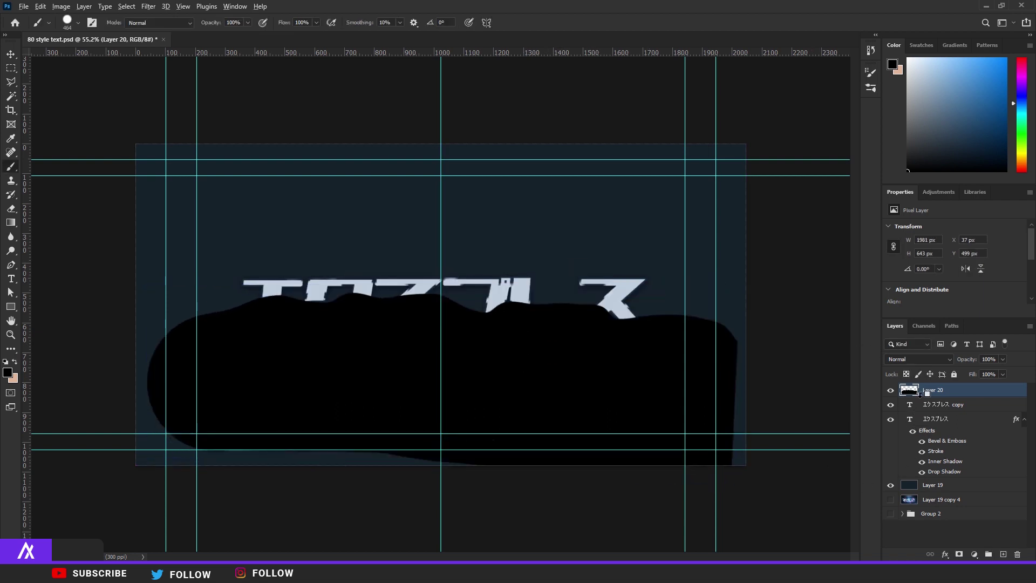
# Step: Clip the black shape layer to the エクスプレス copy text layer and rotate the shape slightly counterclockwise
pyautogui.keyDown('alt'); pyautogui.click(922, 395); pyautogui.keyUp('alt')
pyautogui.scroll(4, 634, 321)
pyautogui.hotkey('ctrl', 't')
pyautogui.moveTo(655, 219); pyautogui.dragTo(654, 218)
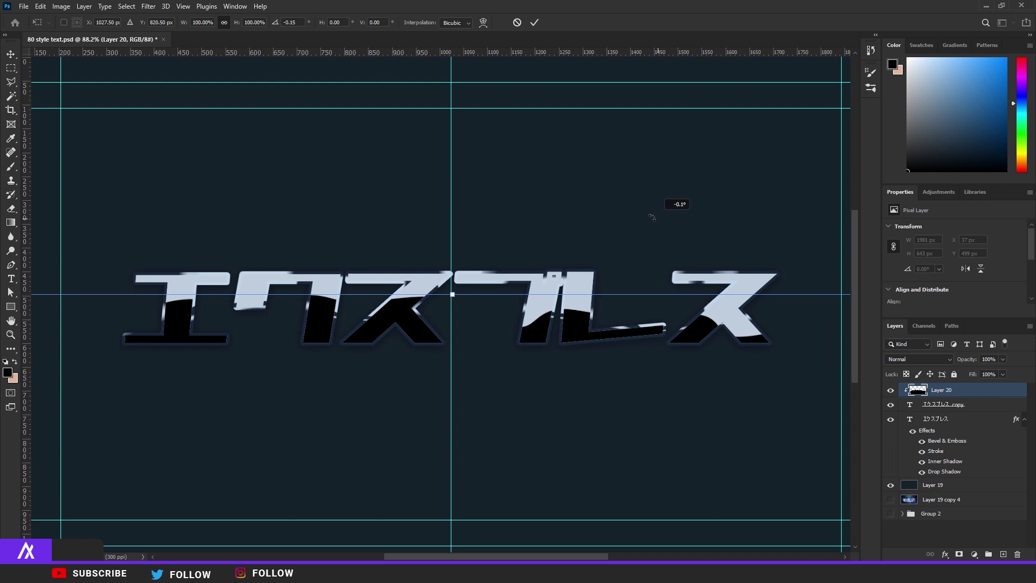
pyautogui.press('Return')
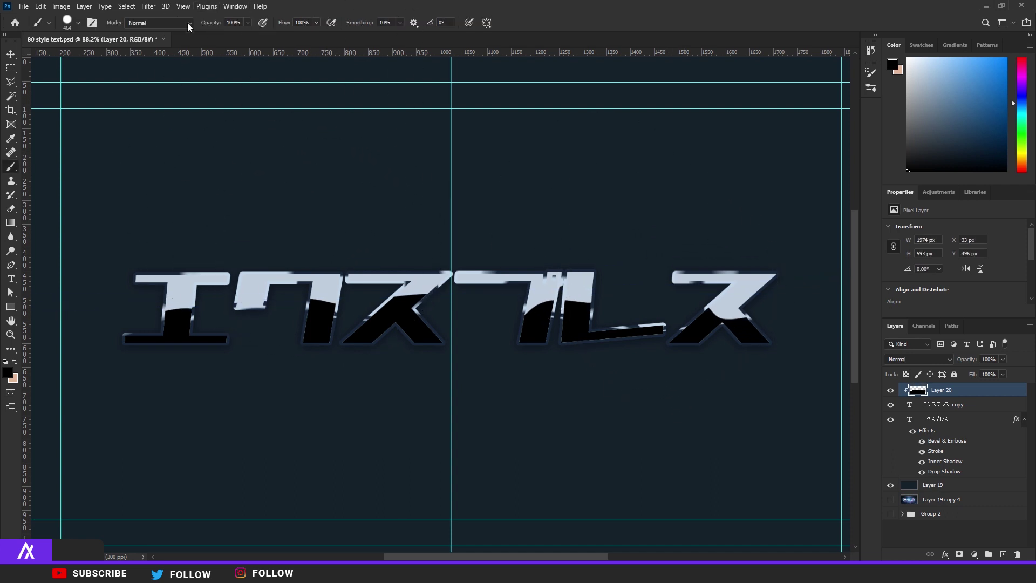
# Step: Use Liquify again with a brush size of 189 to form more pronounced waves along the black shape's upper edge
pyautogui.click(147, 7)
pyautogui.click(148, 6)
pyautogui.click(148, 6)
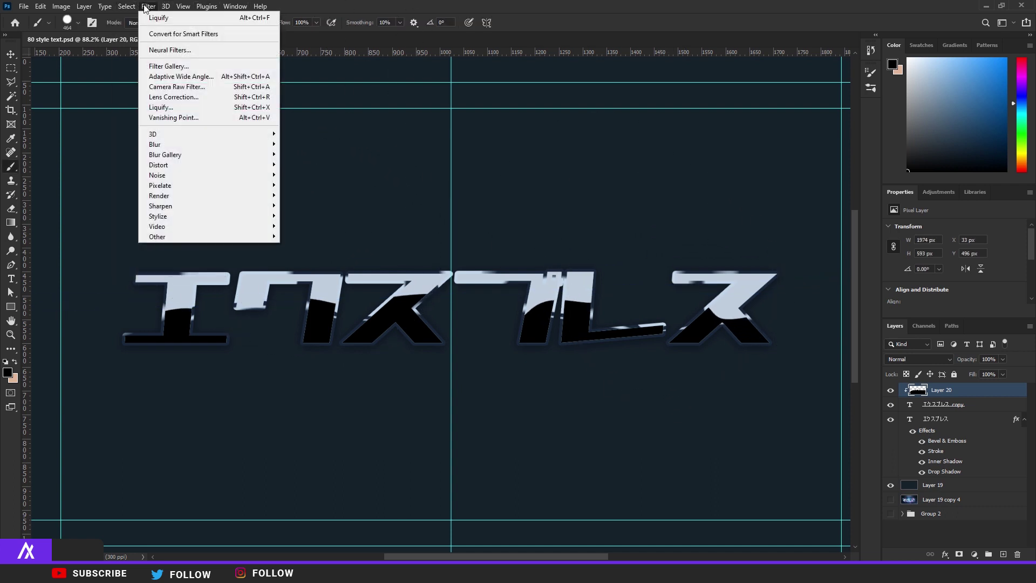
pyautogui.click(172, 109)
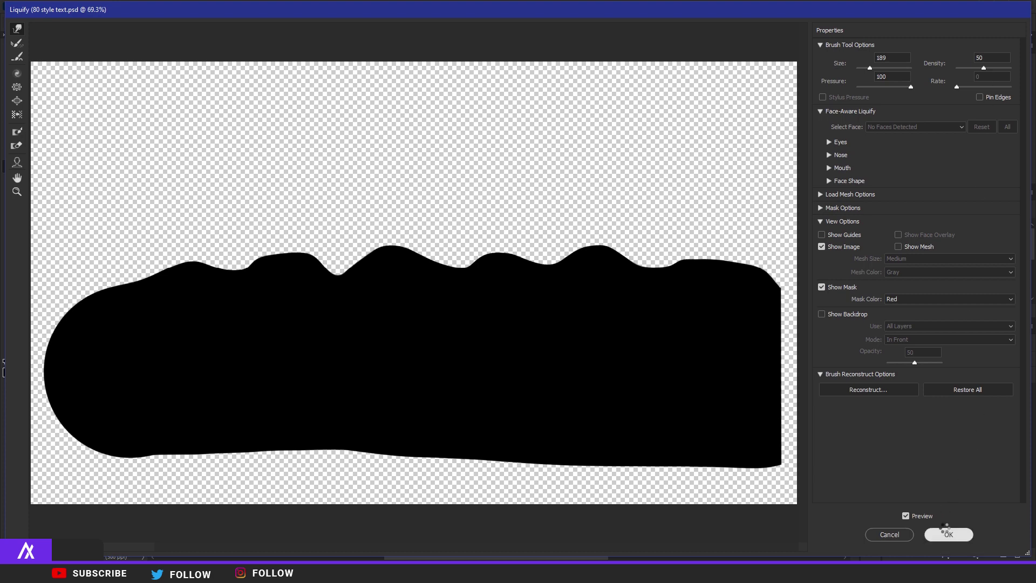
# Step: Apply the Liquify waves and reposition the clipped black shape slightly with Free Transform
pyautogui.click(947, 534)
pyautogui.hotkey('ctrl', 't')
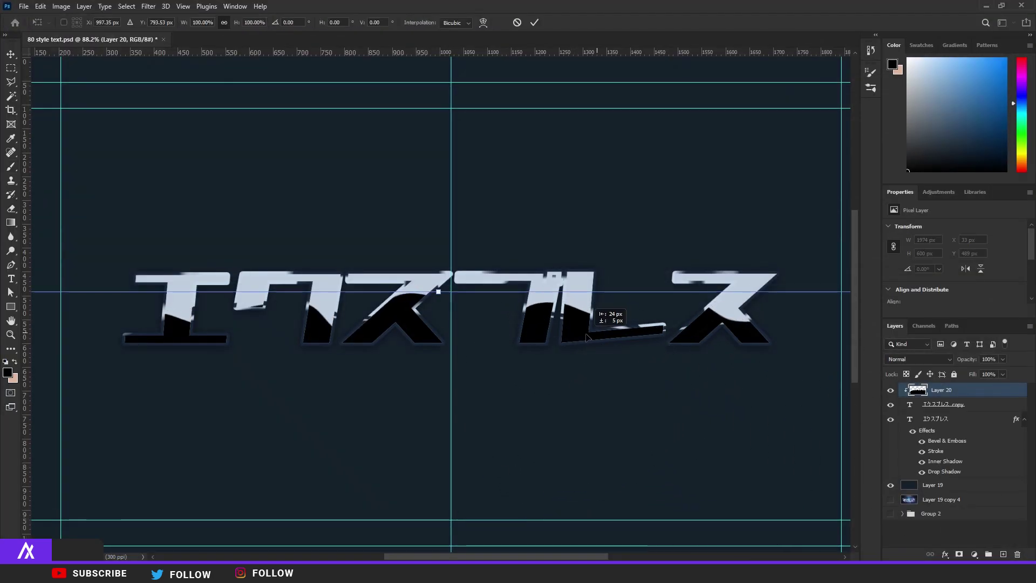
pyautogui.press('Escape')
pyautogui.scroll(-5, 437, 264)
pyautogui.scroll(5, 438, 267)
pyautogui.click(629, 329)
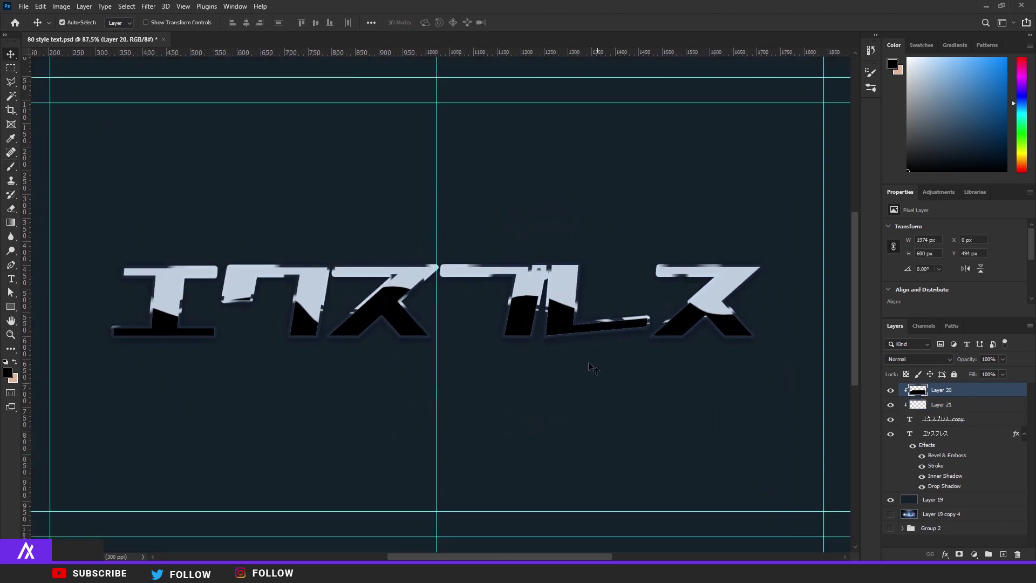
# Step: Erase along the lower part of the black shape with a soft 243 px eraser so it fades toward the letters' base
pyautogui.click(11, 209)
pyautogui.click(78, 23)
pyautogui.click(523, 5)
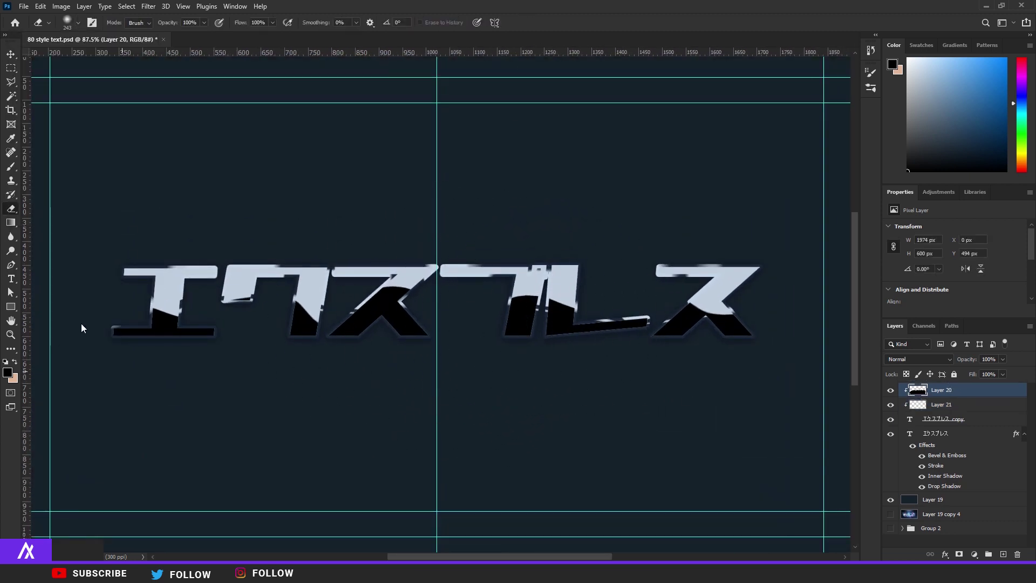
pyautogui.moveTo(97, 338)
pyautogui.mouseDown()
pyautogui.moveTo(290, 360)
pyautogui.moveTo(572, 335)
pyautogui.moveTo(598, 348)
pyautogui.moveTo(51, 342)
pyautogui.mouseUp()
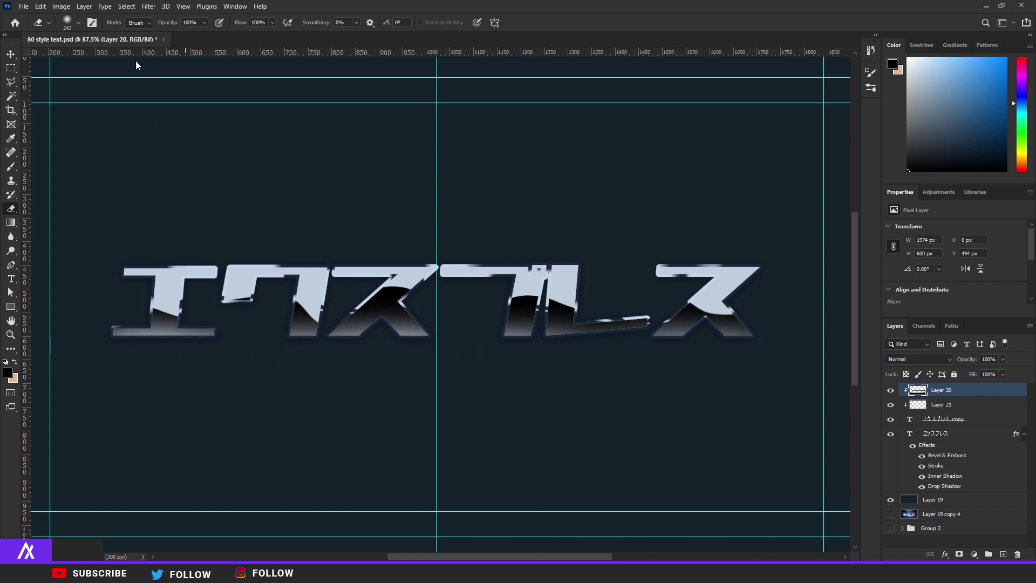
pyautogui.click(77, 24)
pyautogui.click(74, 24)
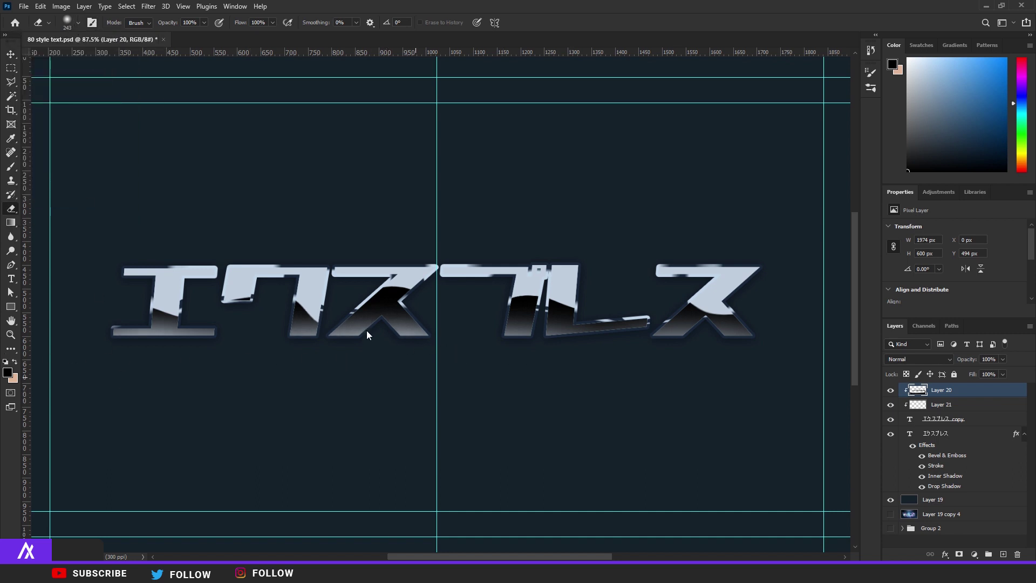
pyautogui.moveTo(613, 360)
pyautogui.mouseDown()
pyautogui.moveTo(426, 342)
pyautogui.moveTo(363, 349)
pyautogui.moveTo(480, 331)
pyautogui.moveTo(501, 354)
pyautogui.mouseUp()
pyautogui.scroll(-5, 441, 324)
pyautogui.scroll(5, 415, 331)
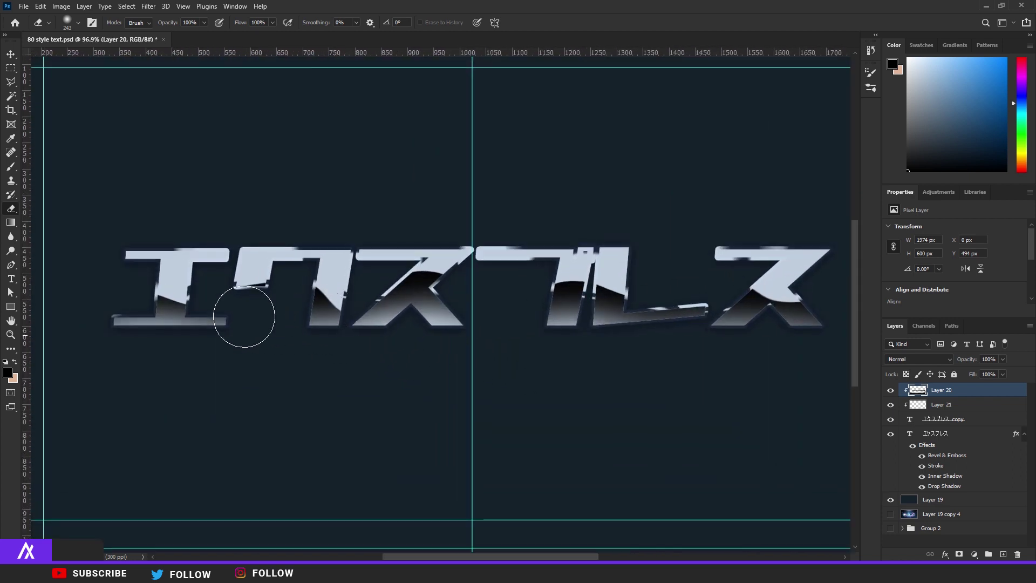
# Step: Delete the unused Layer 21 and add a fresh clipped layer directly above the エクスプレス copy text layer
pyautogui.click(922, 410)
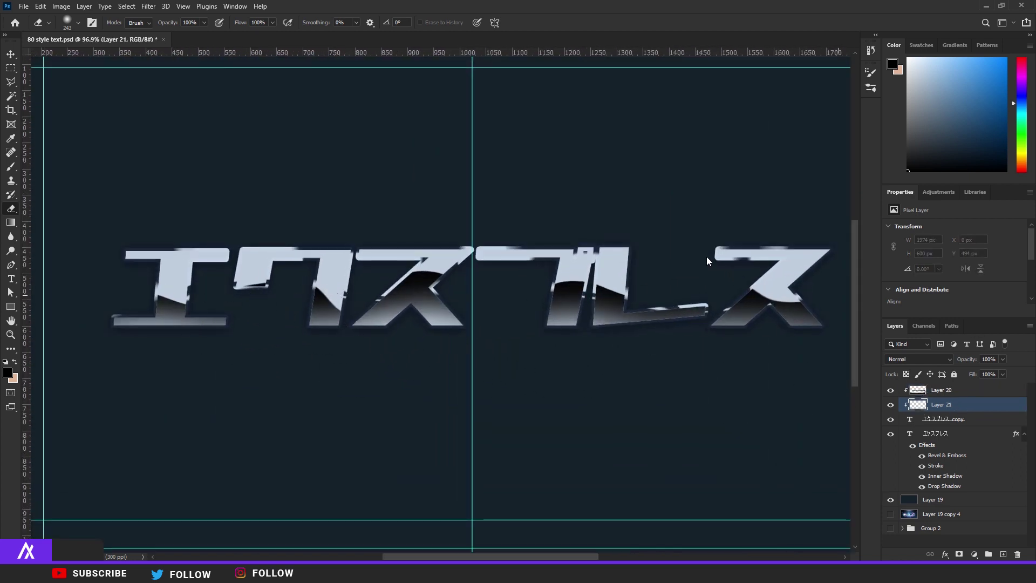
pyautogui.keyDown('alt'); pyautogui.click(935, 411); pyautogui.keyUp('alt')
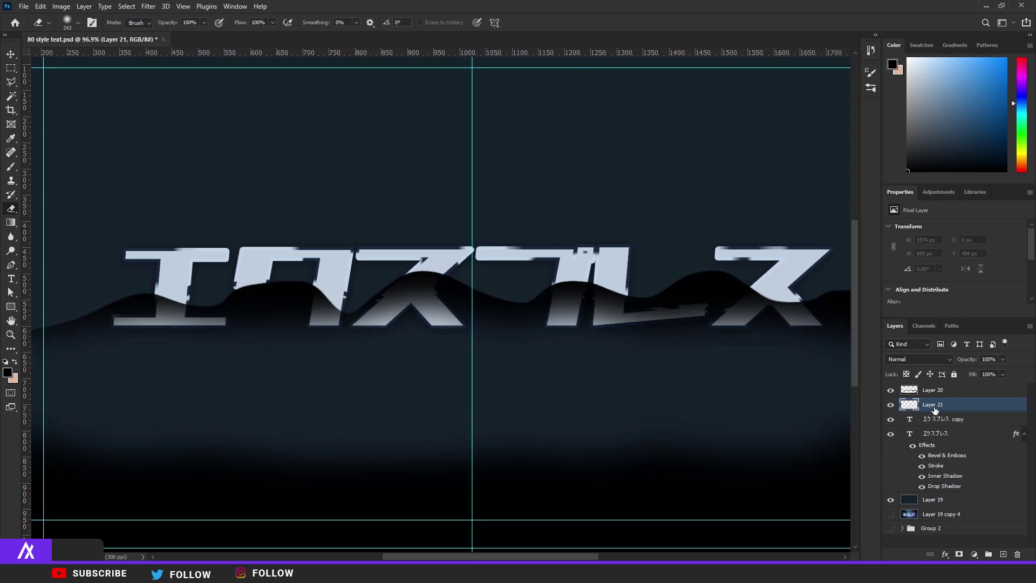
pyautogui.press('Delete')
pyautogui.keyDown('alt'); pyautogui.click(920, 396); pyautogui.keyUp('alt')
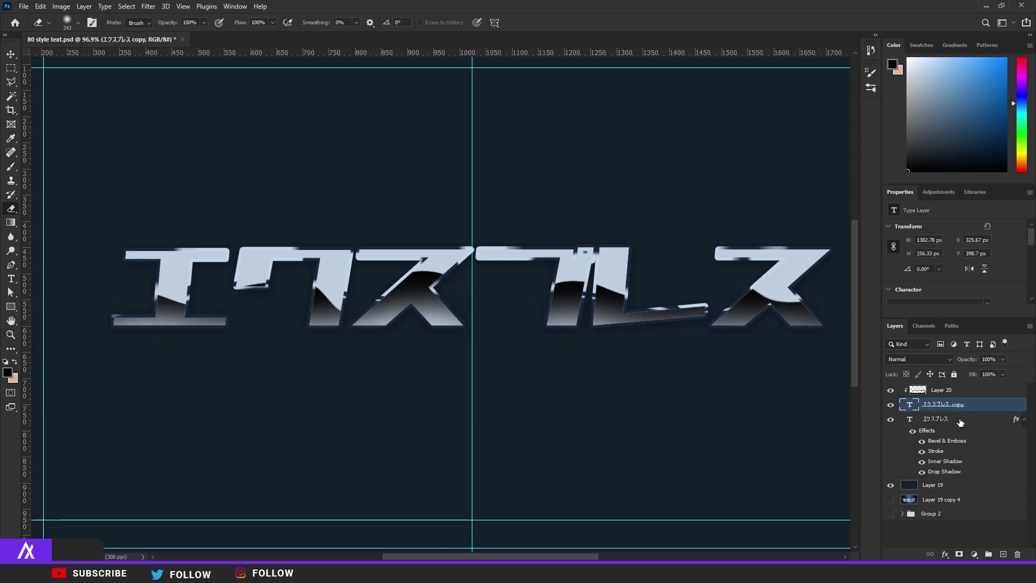
pyautogui.click(1003, 554)
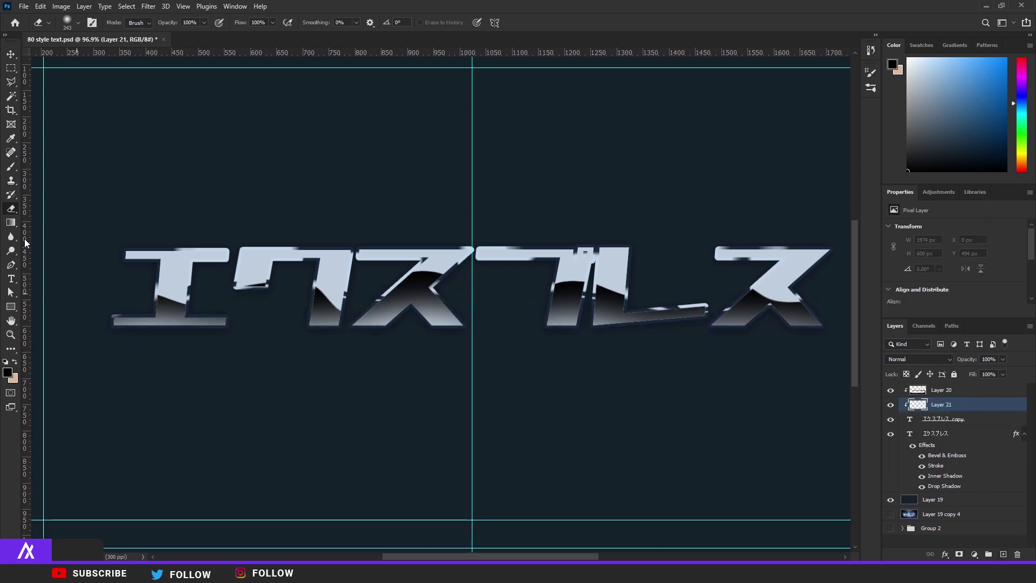
# Step: Choose the Brush at 202 px and set the foreground color to teal #50c5ca
pyautogui.click(11, 167)
pyautogui.scroll(-3, 123, 262)
pyautogui.click(77, 22)
pyautogui.click(112, 56)
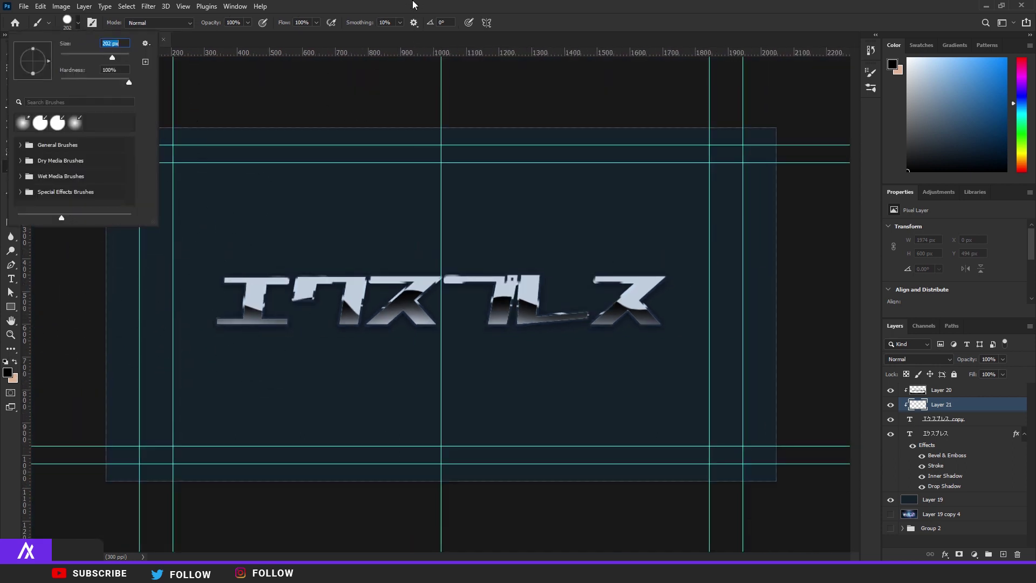
pyautogui.press('Return')
pyautogui.click(8, 372)
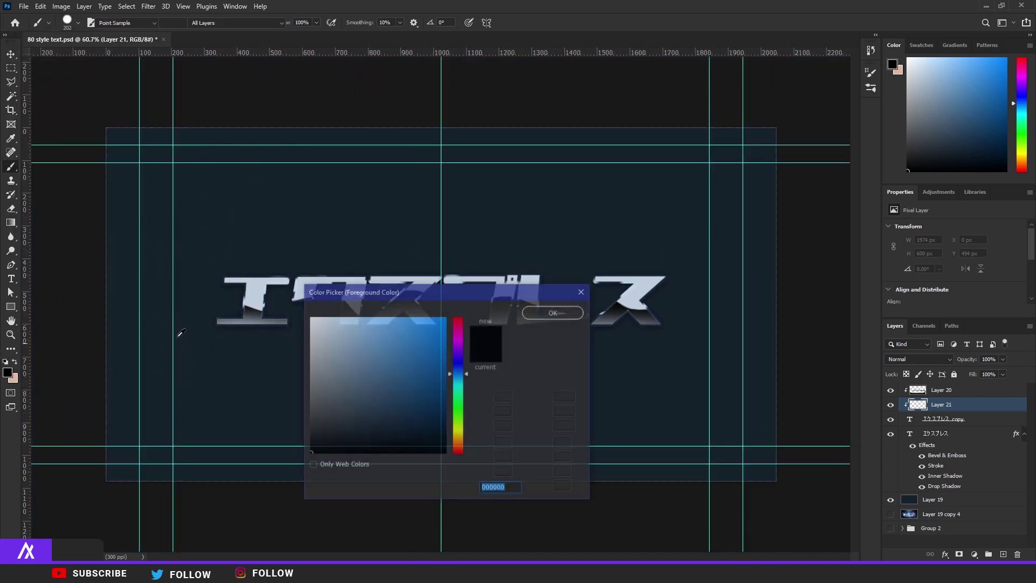
pyautogui.click(262, 281)
pyautogui.moveTo(111, 305); pyautogui.dragTo(0, 351)
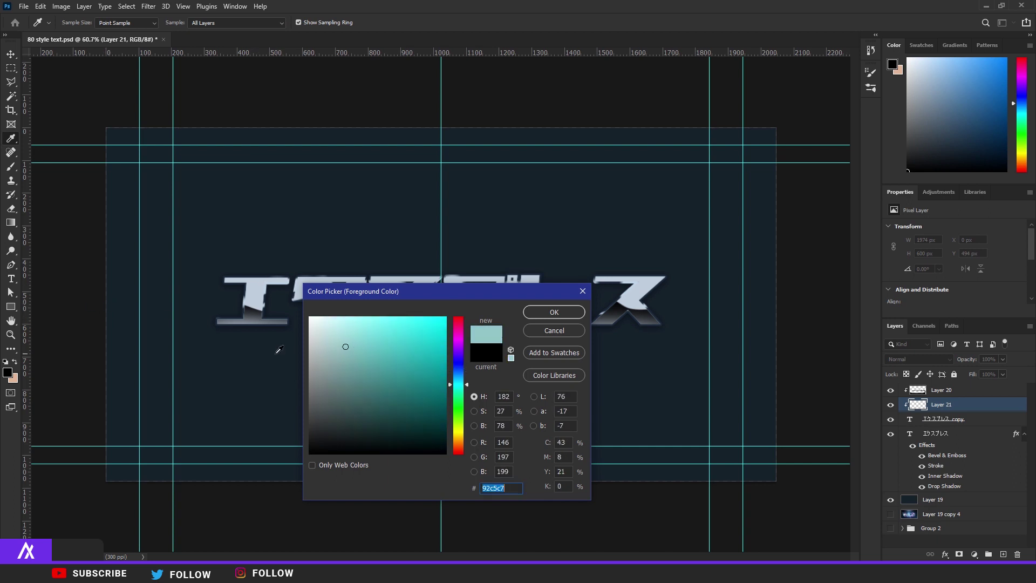
pyautogui.click(379, 334)
pyautogui.click(391, 345)
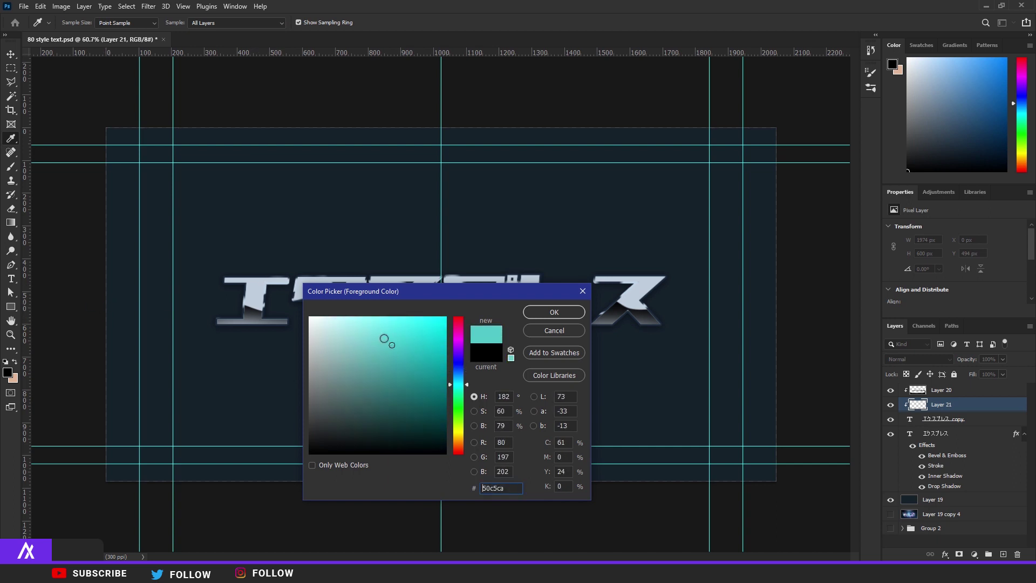
pyautogui.click(549, 314)
pyautogui.scroll(5, 430, 326)
pyautogui.moveTo(69, 343); pyautogui.dragTo(316, 373)
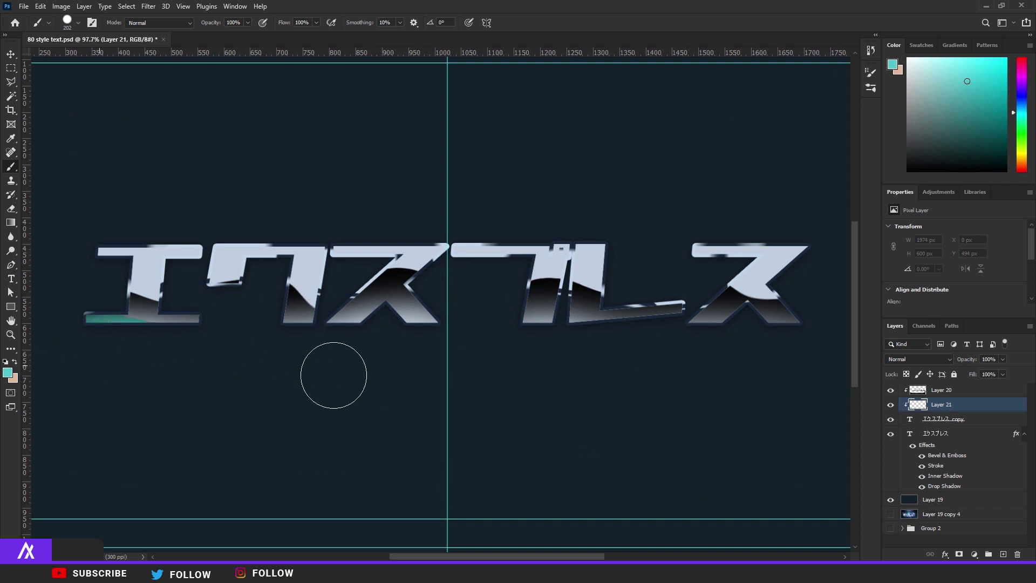
pyautogui.hotkey('ctrl', 'z')
# Step: Set the brush hardness to 0%, paint teal along the bottoms of the letters and set Layer 21's blend mode to Linear Light
pyautogui.click(78, 22)
pyautogui.moveTo(86, 82); pyautogui.dragTo(15, 77)
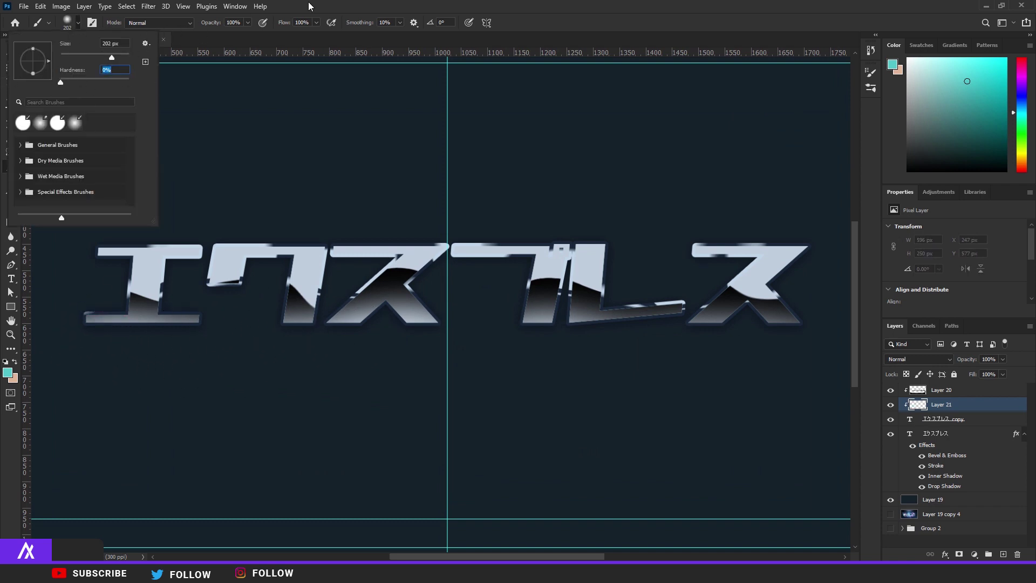
pyautogui.press('Return')
pyautogui.moveTo(60, 329); pyautogui.dragTo(793, 351)
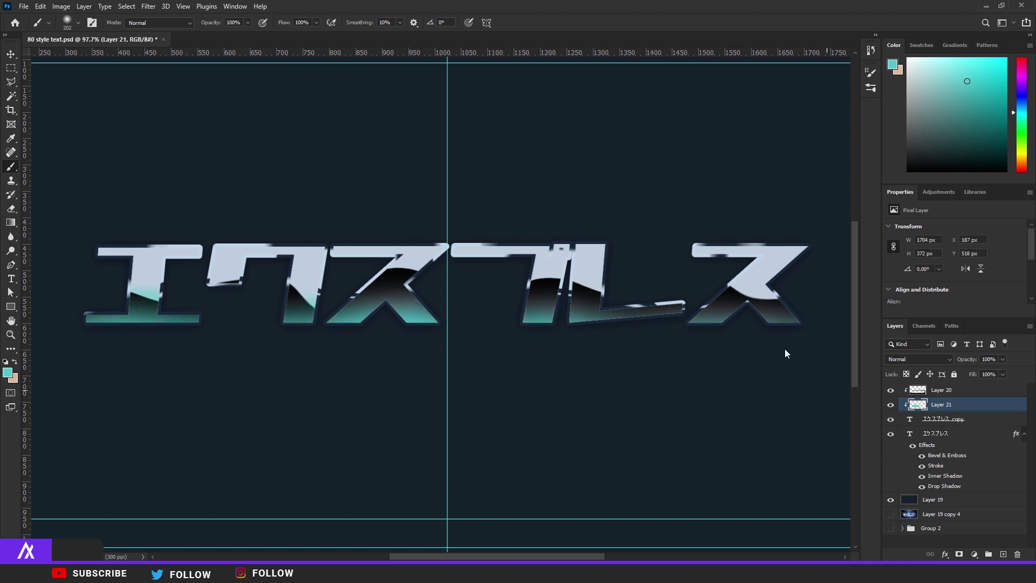
pyautogui.click(917, 358)
pyautogui.click(913, 458)
pyautogui.scroll(-1, 675, 423)
# Step: Add a new clipped layer above the teal one and paint pale teal #a6dadc across the letters with a soft 171 px brush
pyautogui.click(1003, 554)
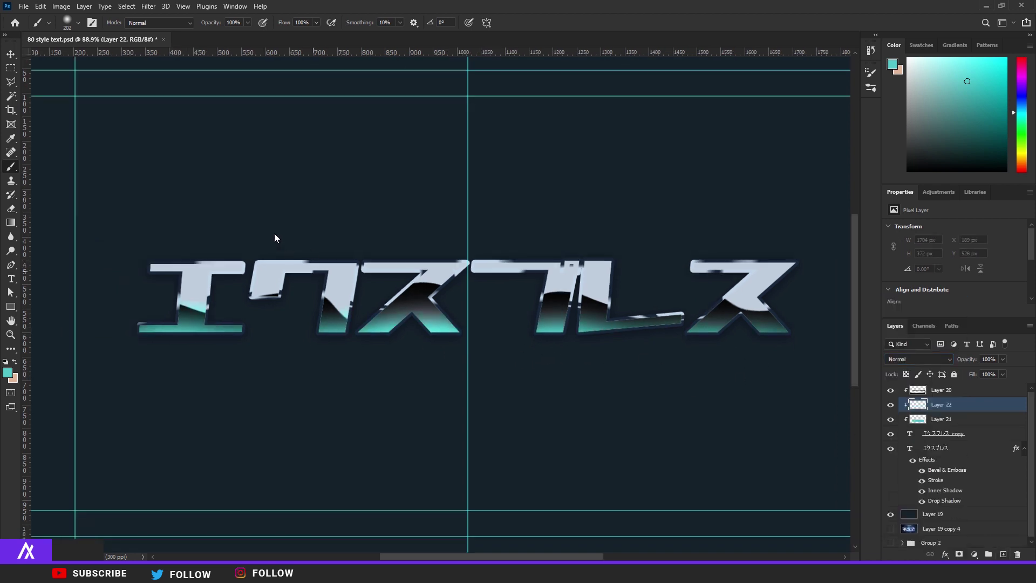
pyautogui.click(8, 372)
pyautogui.click(403, 326)
pyautogui.press('Return')
pyautogui.click(68, 23)
pyautogui.moveTo(76, 57); pyautogui.dragTo(107, 55)
pyautogui.moveTo(157, 285)
pyautogui.mouseDown()
pyautogui.moveTo(199, 293)
pyautogui.moveTo(259, 285)
pyautogui.mouseUp()
pyautogui.moveTo(492, 292); pyautogui.dragTo(785, 302)
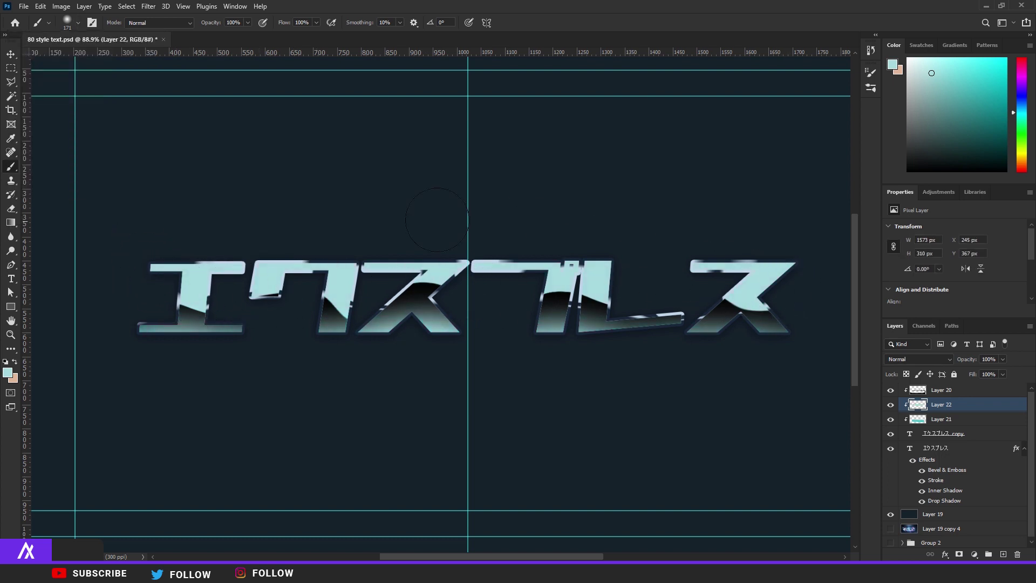
# Step: Add another clipped layer above the pale teal layer and set the brush color to blue #2c4da8
pyautogui.scroll(3, 342, 220)
pyautogui.click(1003, 554)
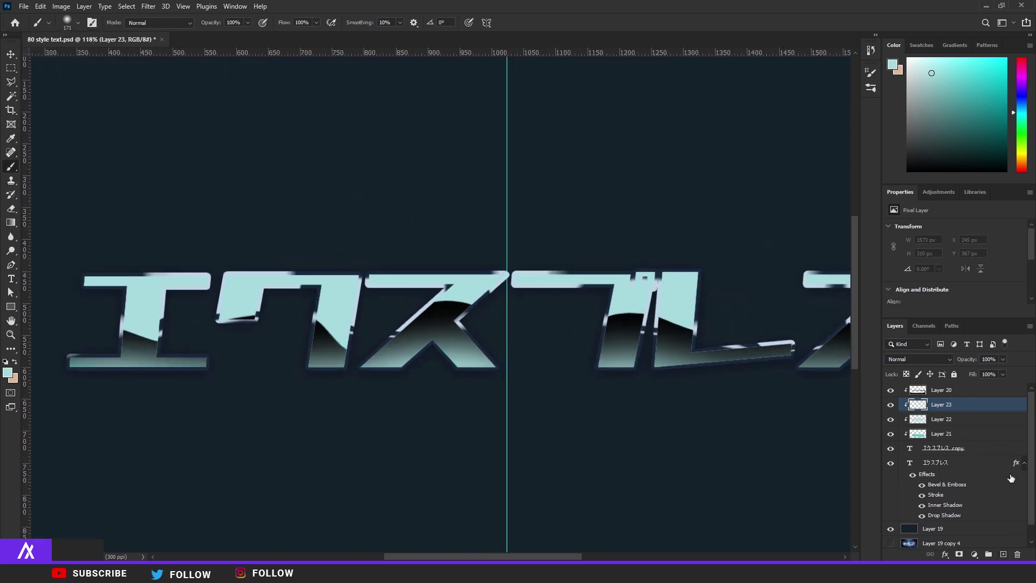
pyautogui.click(9, 373)
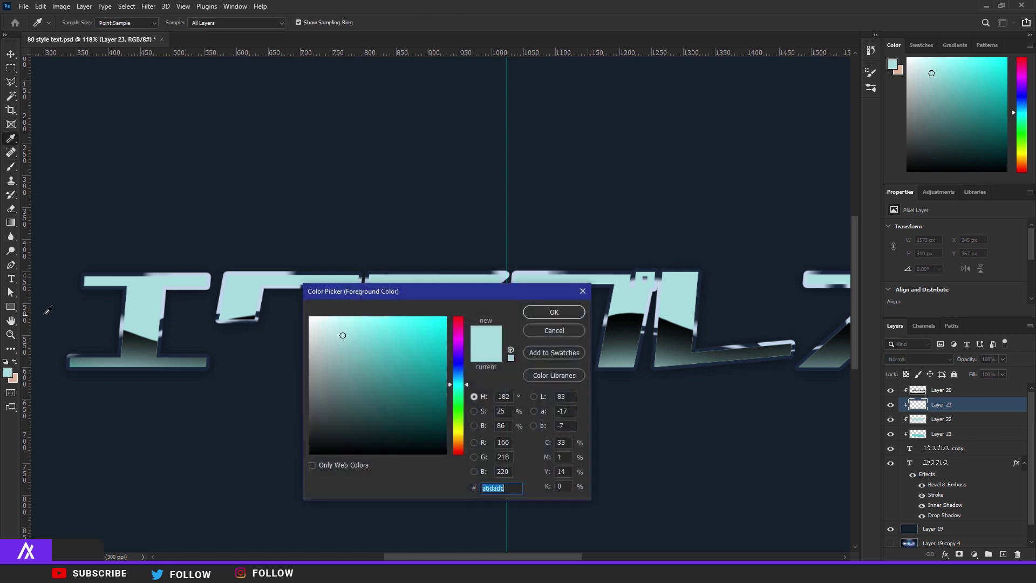
pyautogui.moveTo(70, 211); pyautogui.dragTo(0, 211)
pyautogui.click(412, 363)
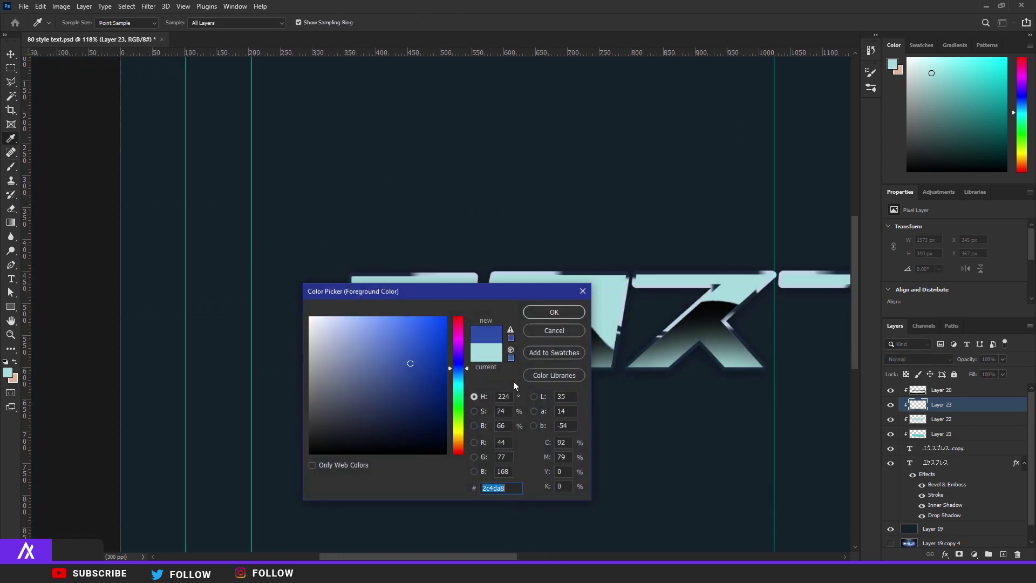
pyautogui.click(554, 312)
pyautogui.press('b')
pyautogui.hotkey('ctrl', '0')
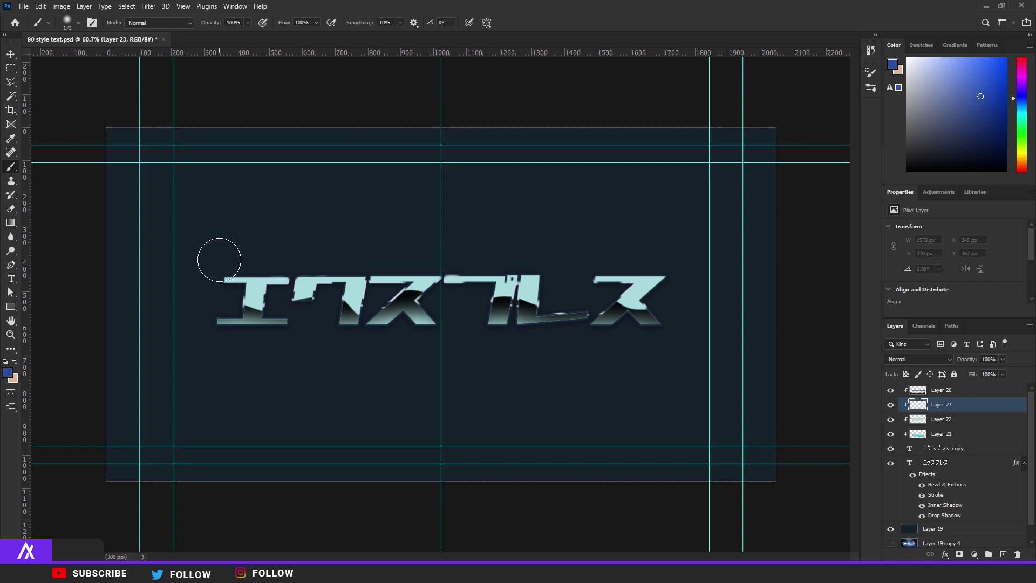
# Step: Paint a soft blue band across the upper part of all the letters on Layer 23
pyautogui.moveTo(219, 260); pyautogui.dragTo(326, 263)
pyautogui.hotkey('ctrl', 'z')
pyautogui.moveTo(237, 258); pyautogui.dragTo(763, 249)
pyautogui.scroll(3, 431, 254)
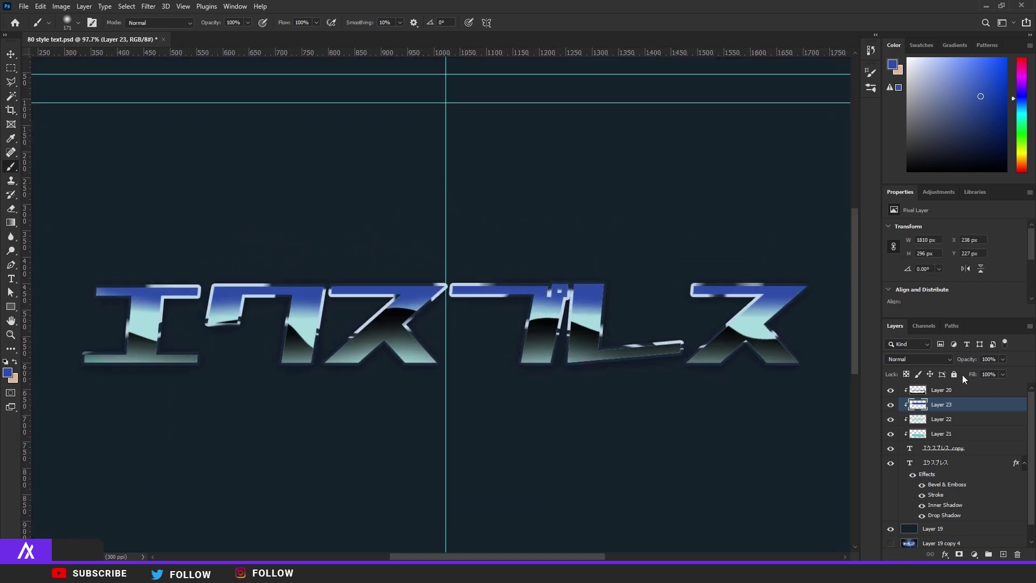
# Step: Set the blend modes of the blue Layer 23 and the pale teal Layer 22 to Linear Light
pyautogui.click(906, 358)
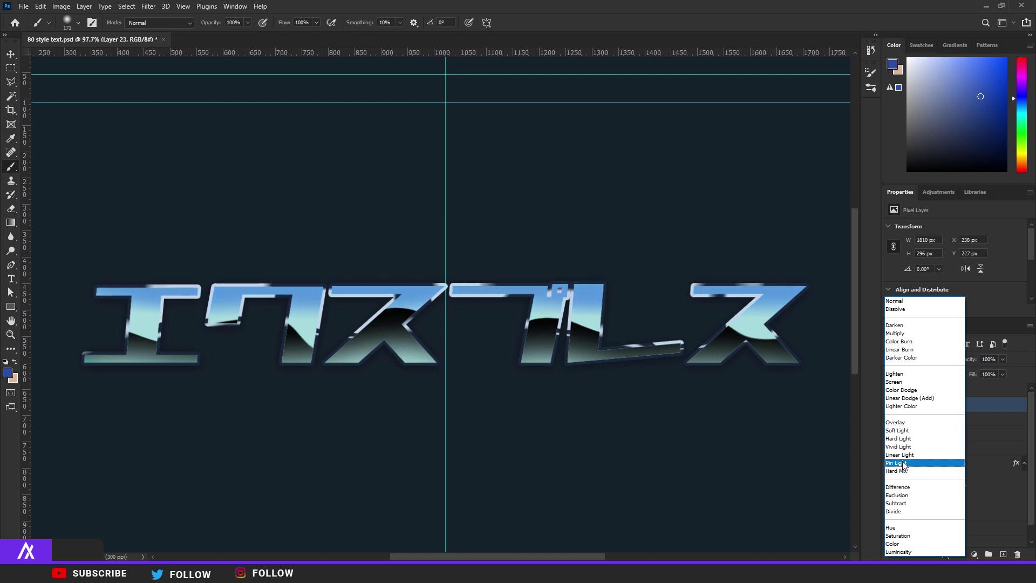
pyautogui.click(899, 454)
pyautogui.click(940, 419)
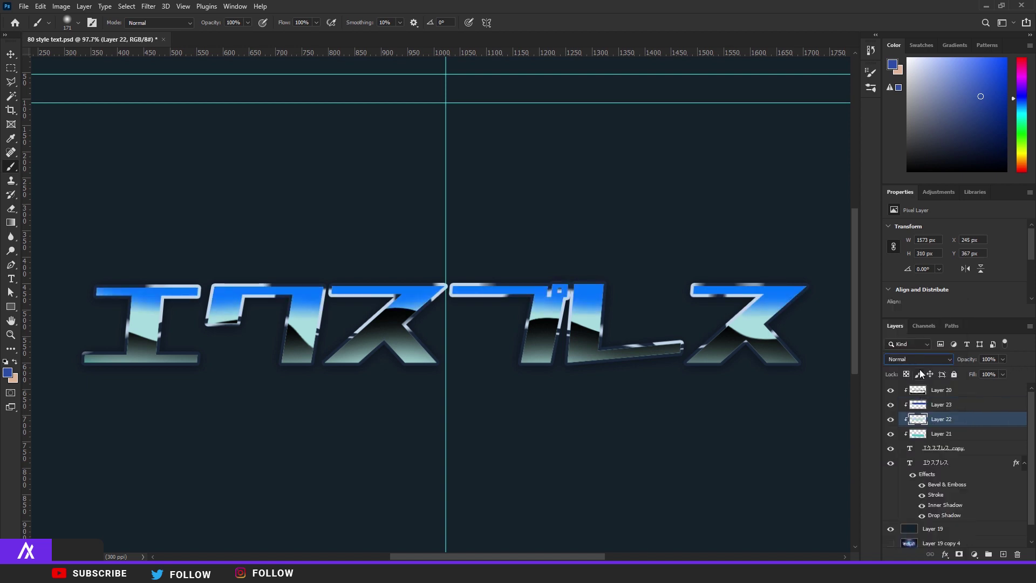
pyautogui.click(917, 358)
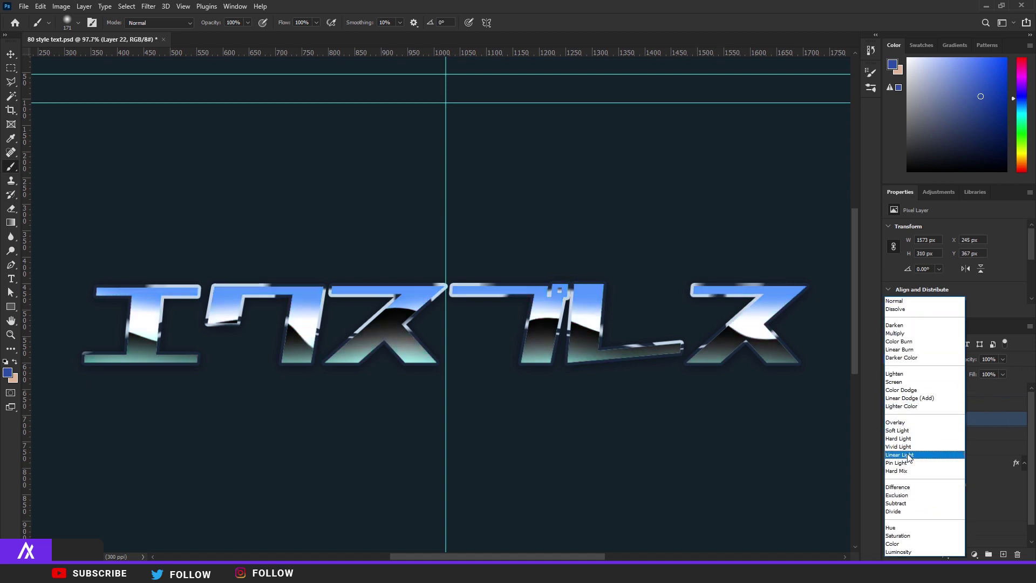
pyautogui.click(909, 456)
# Step: Lower the blue Layer 23's opacity to 95%
pyautogui.click(931, 405)
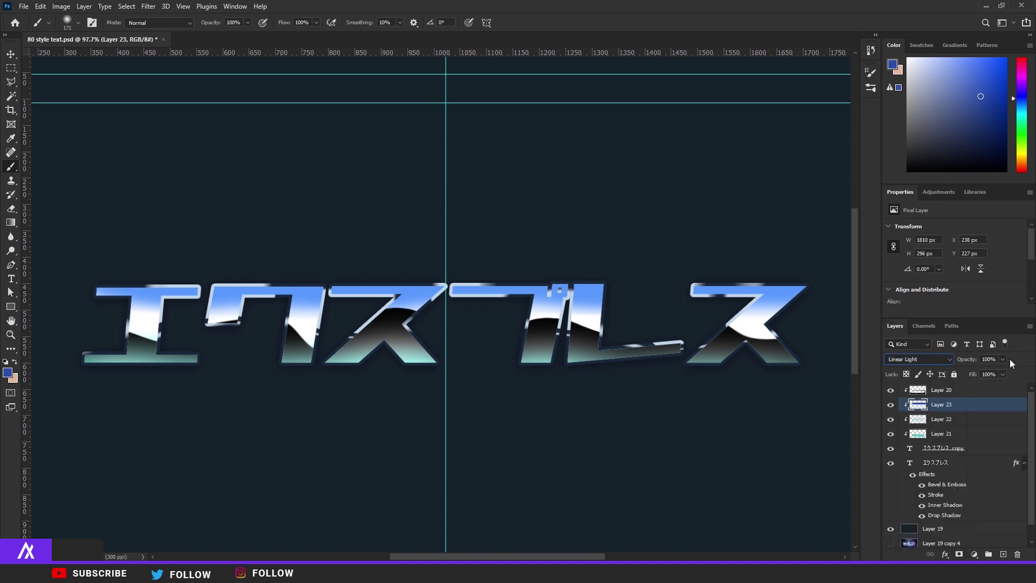
pyautogui.moveTo(996, 363)
pyautogui.mouseDown()
pyautogui.moveTo(989, 370)
pyautogui.moveTo(1000, 370)
pyautogui.mouseUp()
pyautogui.scroll(-2, 436, 361)
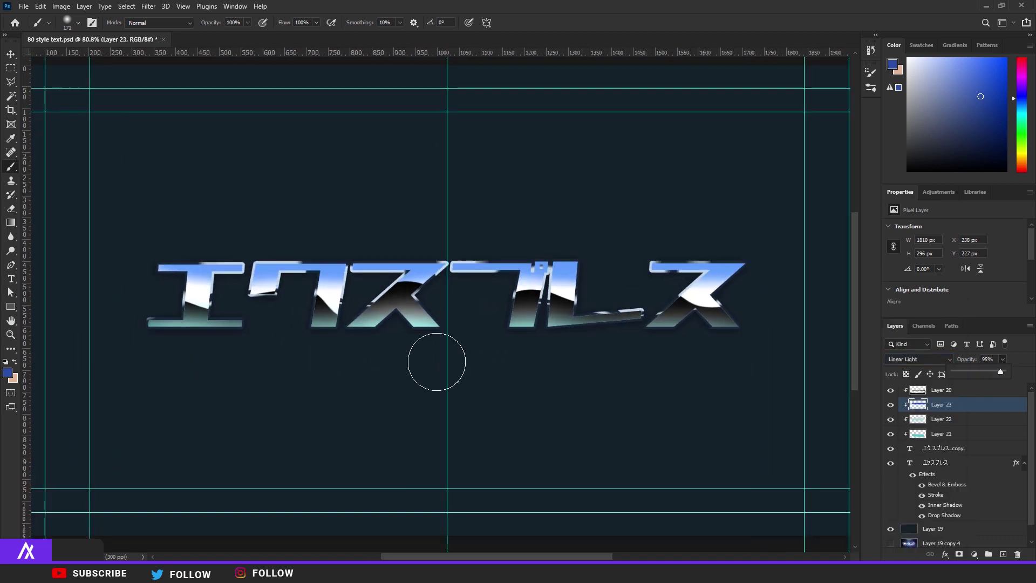
pyautogui.click(941, 433)
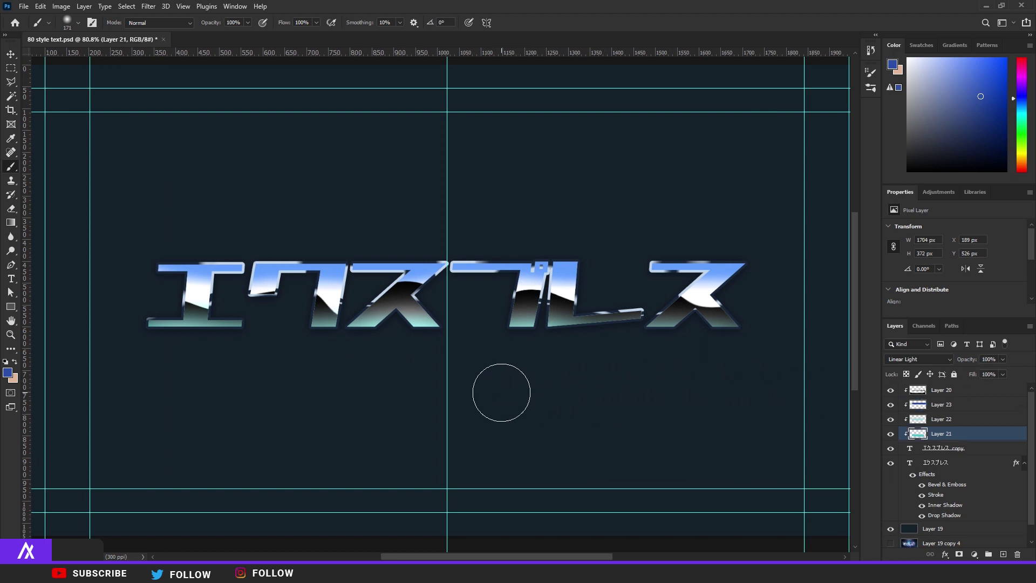
pyautogui.click(1002, 554)
pyautogui.scroll(3, 393, 375)
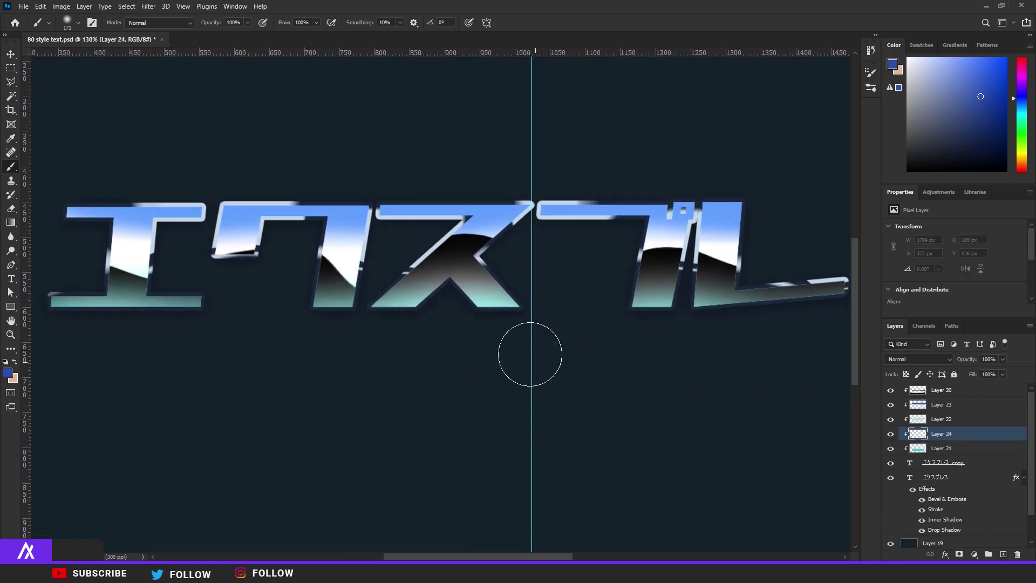
pyautogui.click(935, 393)
pyautogui.click(944, 438)
pyautogui.press('Delete')
# Step: Add a new clipped layer above the black shape layer and set the brush color to light blue #4fc7f4
pyautogui.click(964, 391)
pyautogui.click(1001, 554)
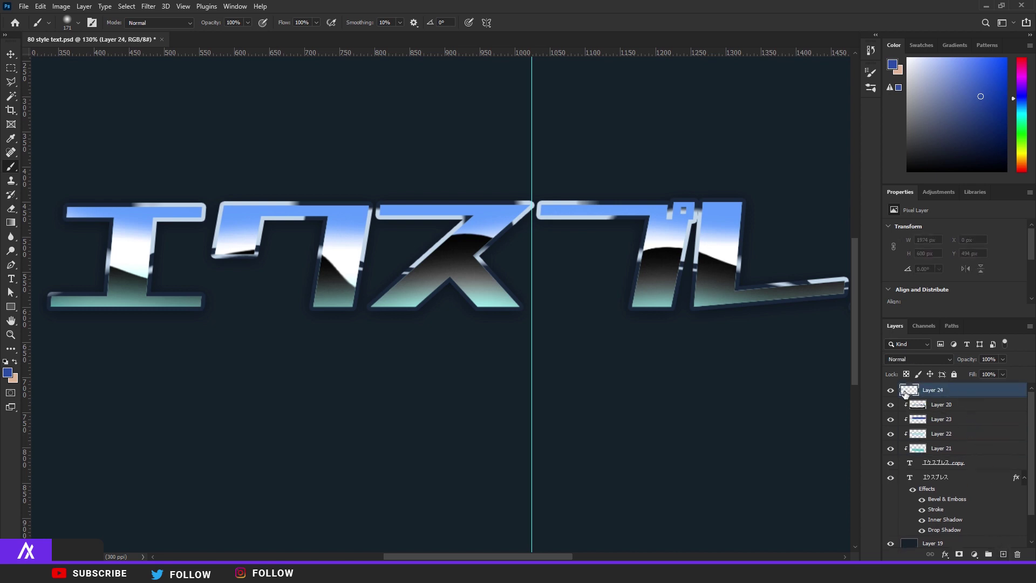
pyautogui.click(8, 373)
pyautogui.write('578fe5')
pyautogui.moveTo(464, 371); pyautogui.dragTo(463, 379)
pyautogui.click(402, 323)
pyautogui.click(533, 314)
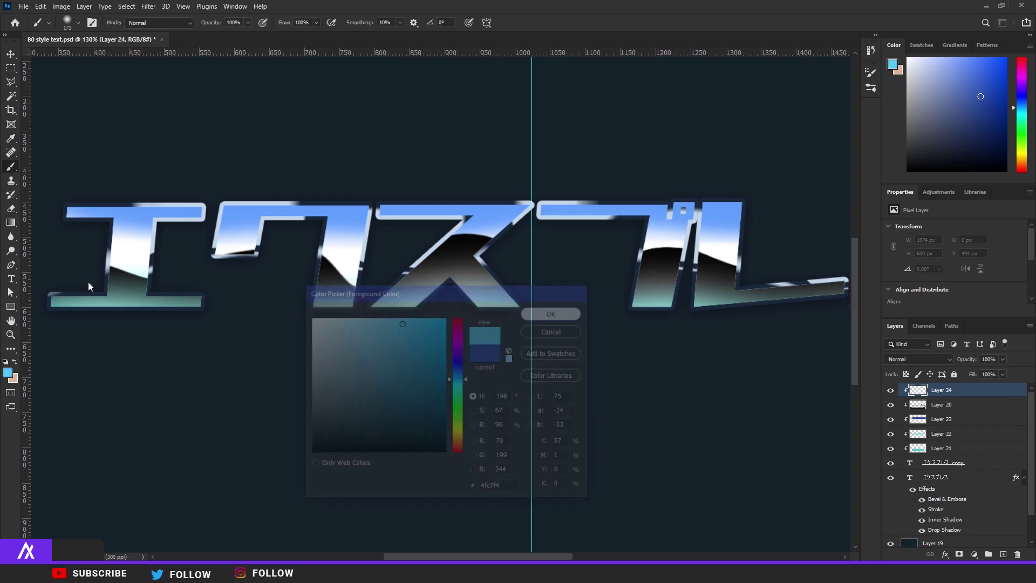
# Step: Paint light blue along the bottoms of the letters and move the painted layer slightly down with Free Transform
pyautogui.scroll(-2, 229, 321)
pyautogui.moveTo(48, 303)
pyautogui.mouseDown()
pyautogui.moveTo(320, 328)
pyautogui.moveTo(753, 332)
pyautogui.mouseUp()
pyautogui.scroll(-3, 553, 325)
pyautogui.hotkey('ctrl', 't')
pyautogui.moveTo(504, 311); pyautogui.dragTo(504, 318)
pyautogui.press('Return')
pyautogui.press('Return')
# Step: Set the light blue Layer 24's blend mode to Linear Light and lower its opacity to 64%
pyautogui.click(901, 358)
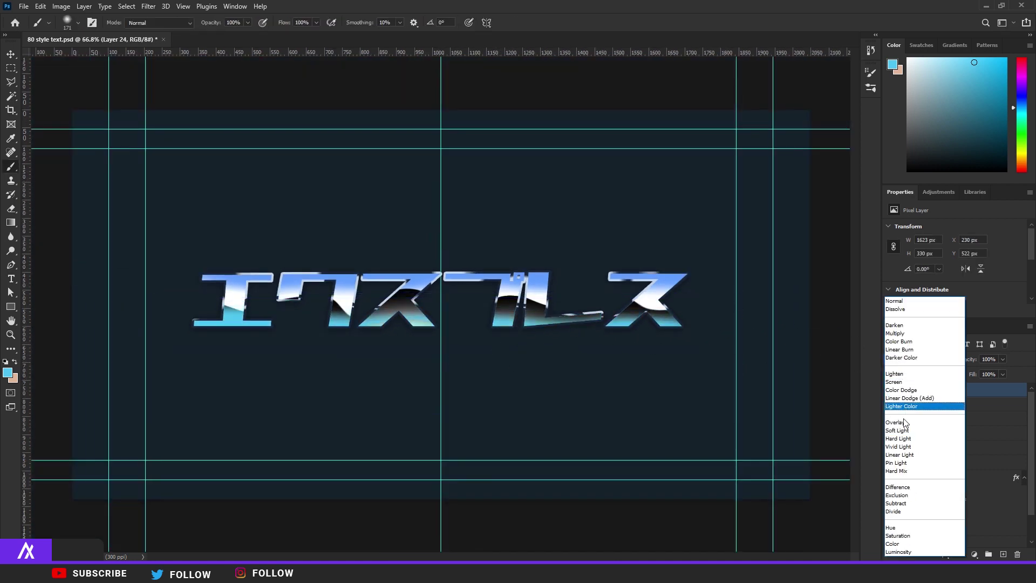
pyautogui.click(902, 456)
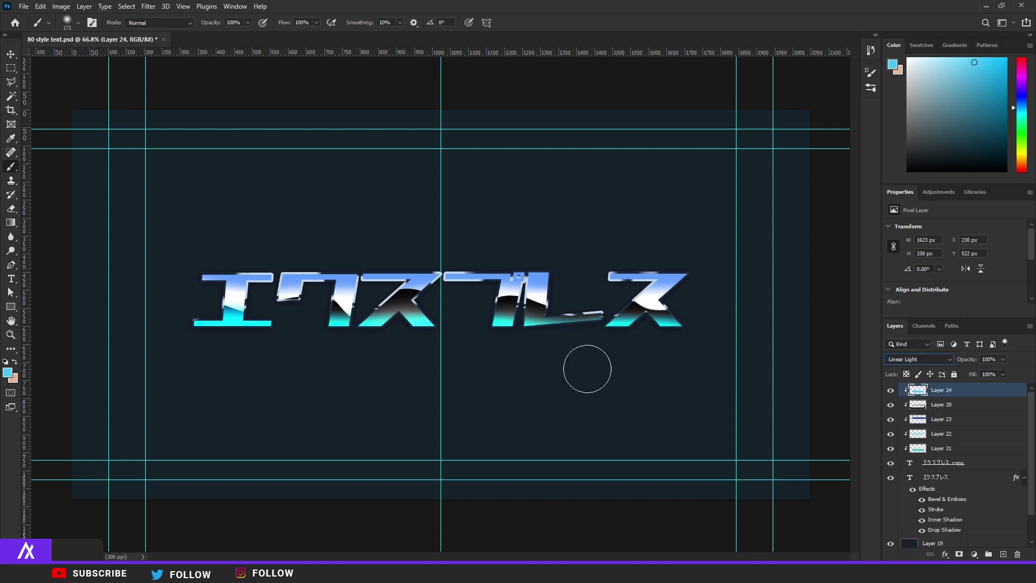
pyautogui.moveTo(993, 366); pyautogui.dragTo(987, 373)
pyautogui.press('Return')
# Step: Add a new layer above Layer 24 and clip it to the text
pyautogui.scroll(5, 320, 307)
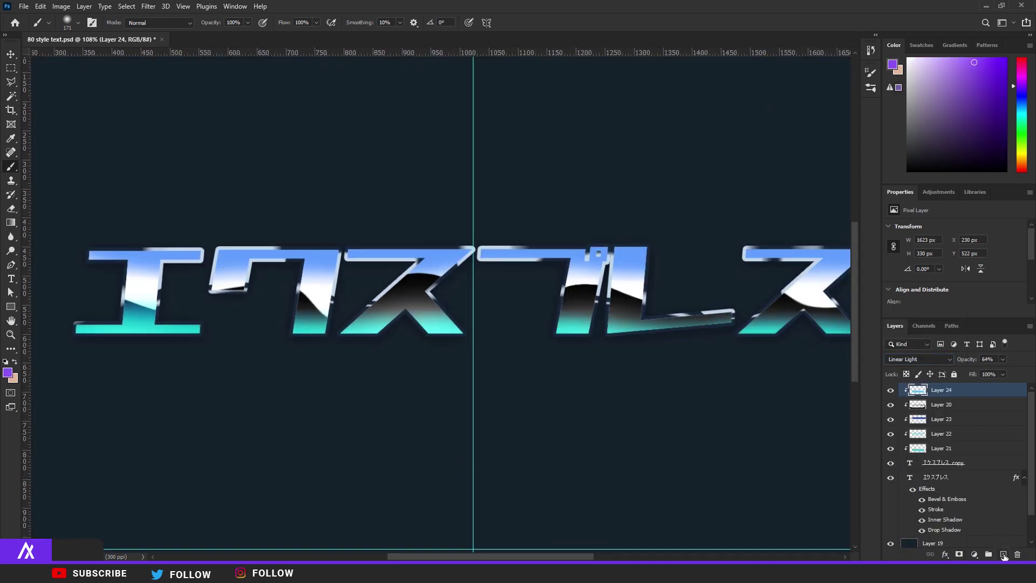
pyautogui.click(1003, 554)
pyautogui.hotkey('ctrl', '0')
pyautogui.keyDown('alt'); pyautogui.click(916, 395); pyautogui.keyUp('alt')
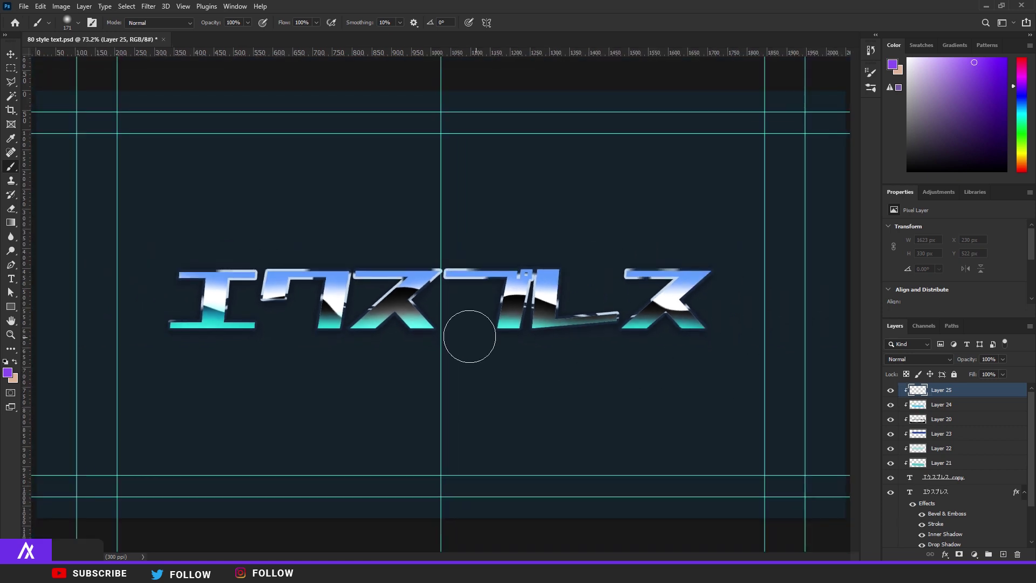
pyautogui.scroll(3, 399, 329)
# Step: Try painting the first letter with bright cyan #13edf5 on the new clipped layer and undo the stroke
pyautogui.click(7, 373)
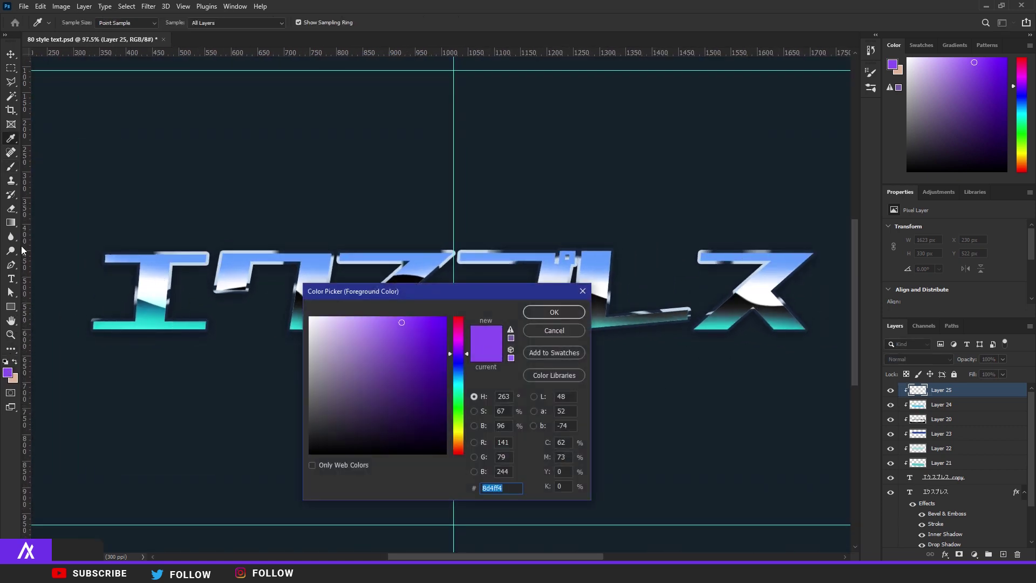
pyautogui.moveTo(70, 238); pyautogui.dragTo(406, 333)
pyautogui.moveTo(459, 378); pyautogui.dragTo(436, 322)
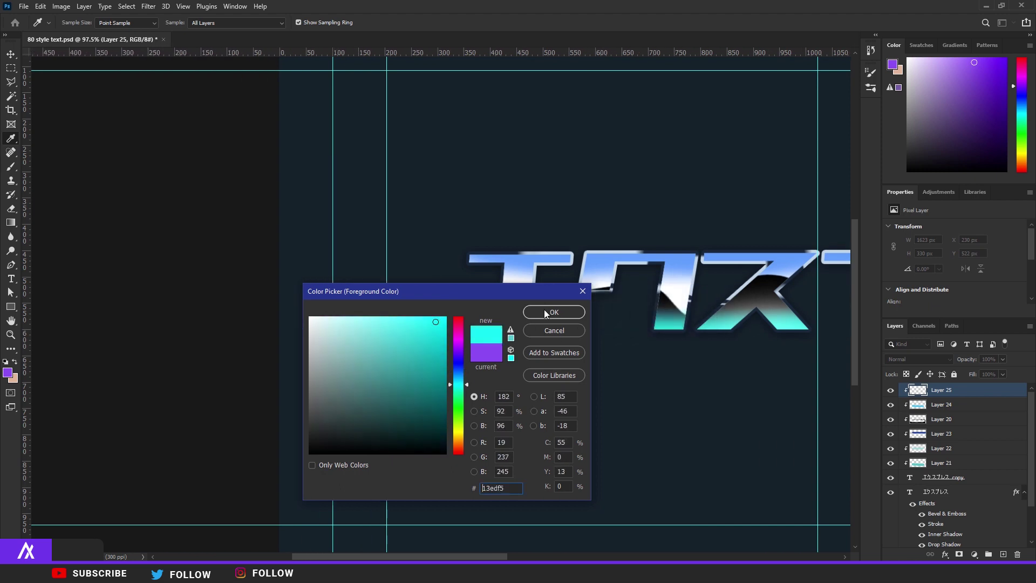
pyautogui.click(543, 309)
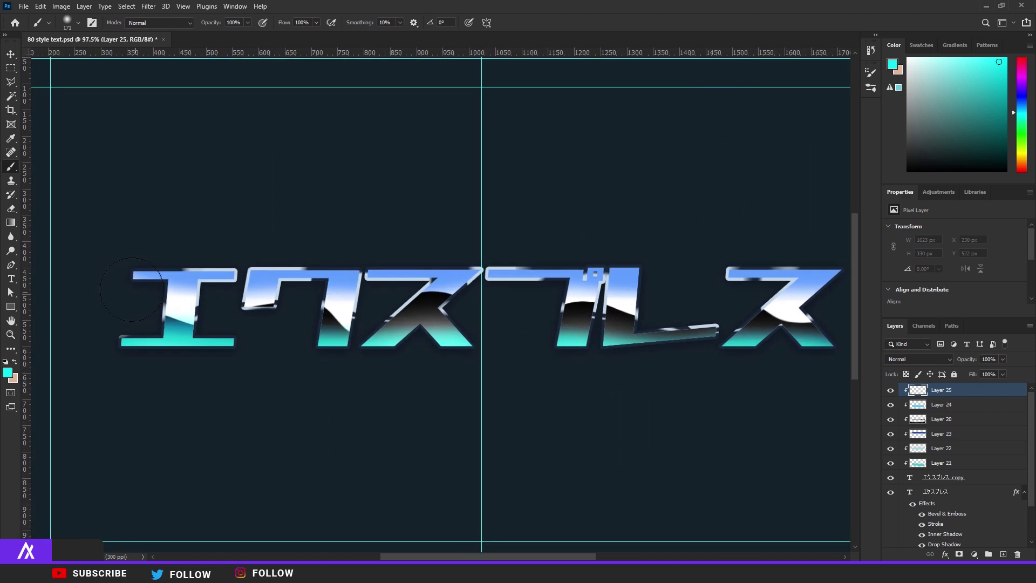
pyautogui.click(156, 294)
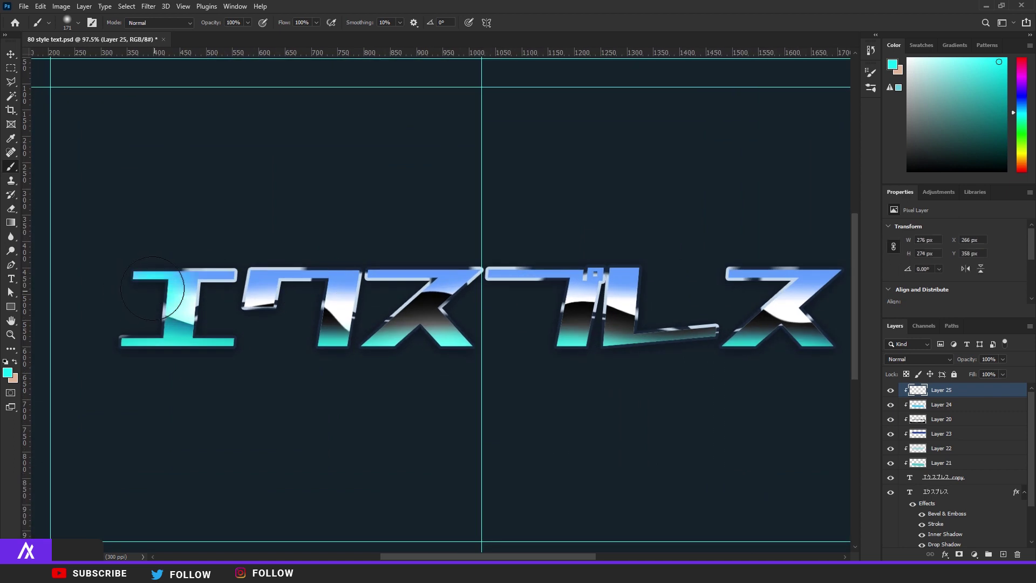
pyautogui.hotkey('ctrl', 'z')
# Step: Set the brush color to mint green #53fde3
pyautogui.click(3, 375)
pyautogui.moveTo(454, 385)
pyautogui.mouseDown()
pyautogui.moveTo(462, 398)
pyautogui.moveTo(461, 388)
pyautogui.mouseUp()
pyautogui.moveTo(414, 335); pyautogui.dragTo(401, 318)
pyautogui.click(545, 307)
pyautogui.press('b')
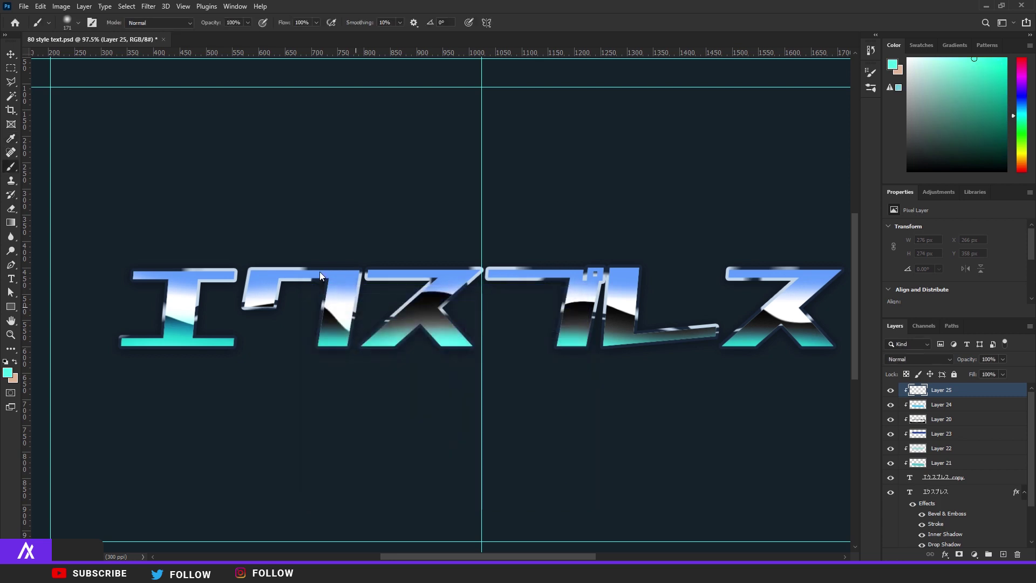
# Step: Enlarge the soft brush and dab mint green spots across the letters on Layer 25
pyautogui.rightClick(99, 51)
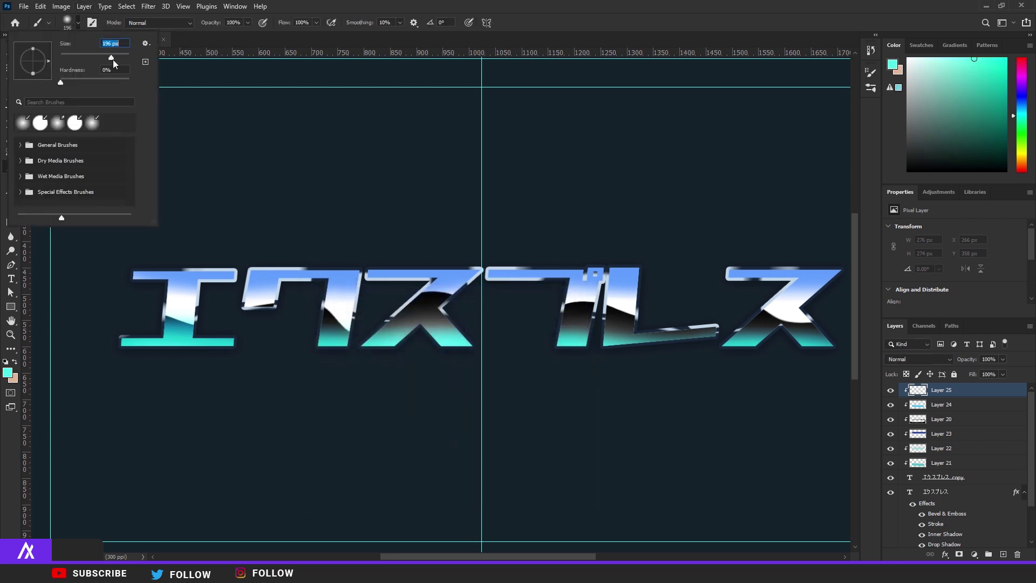
pyautogui.click(137, 278)
pyautogui.click(294, 321)
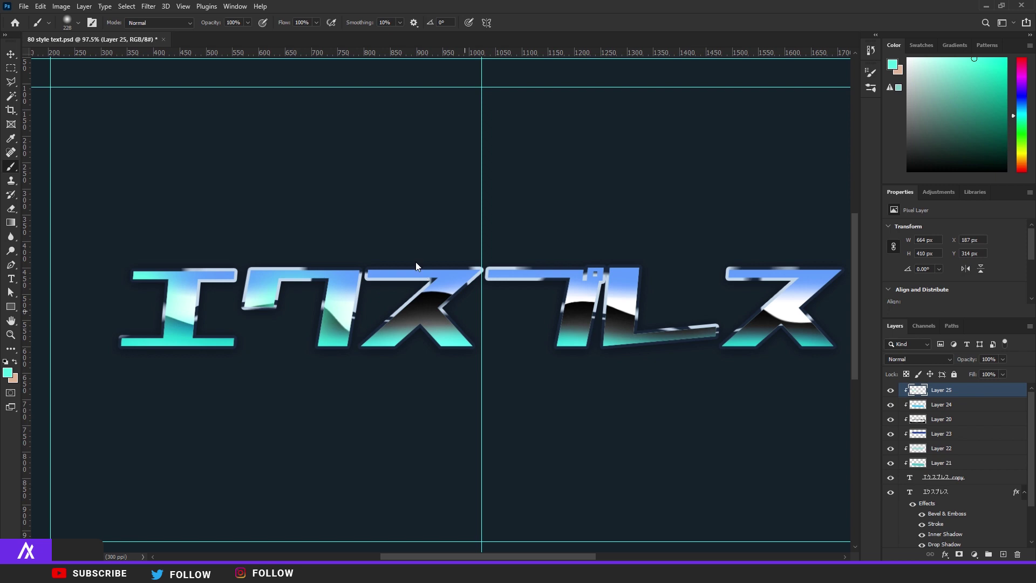
pyautogui.click(458, 267)
pyautogui.click(592, 356)
pyautogui.moveTo(694, 250); pyautogui.dragTo(775, 298)
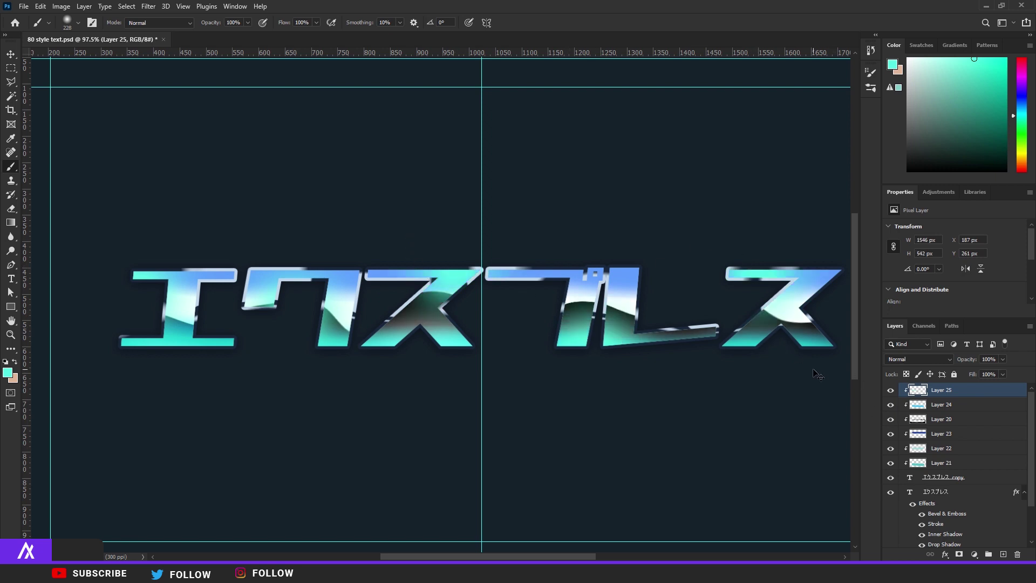
# Step: Set Layer 25's blend mode to Screen and lower its opacity to 62%
pyautogui.click(917, 359)
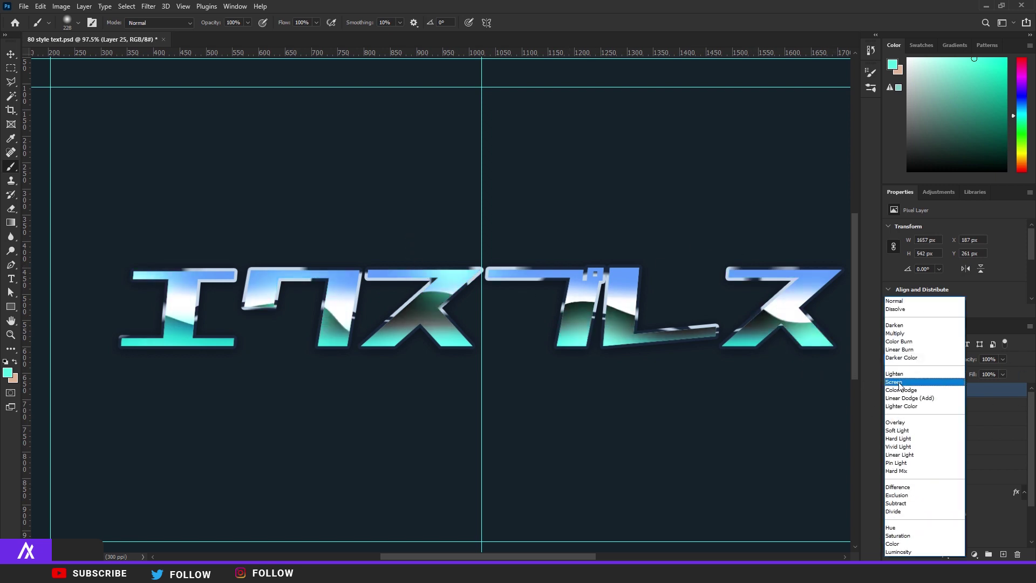
pyautogui.click(899, 383)
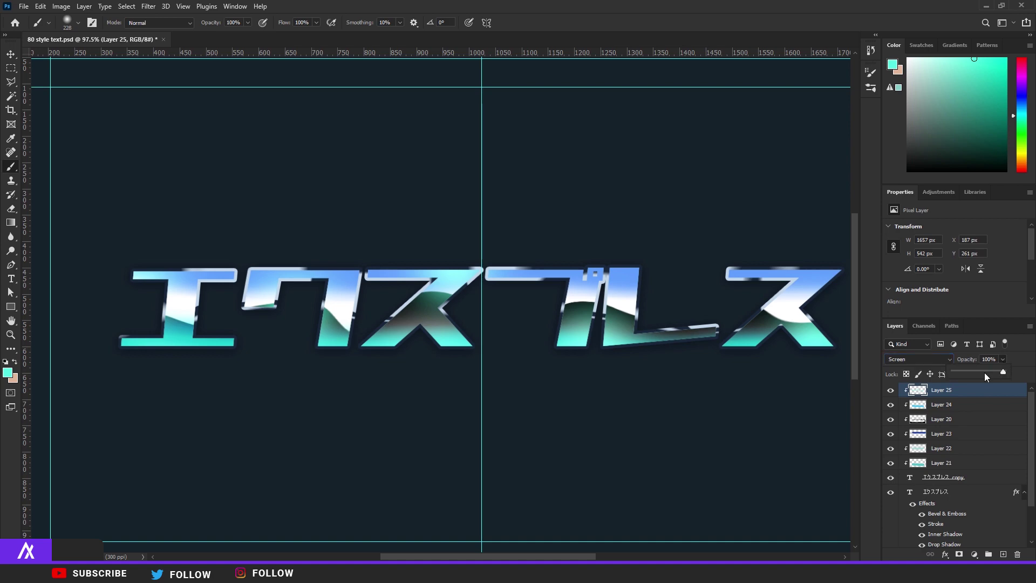
pyautogui.click(984, 372)
# Step: Merge a duplicate of both text layers and all their clipped color layers, and place it directly above the navy Layer 19
pyautogui.press('v')
pyautogui.scroll(-6, 428, 296)
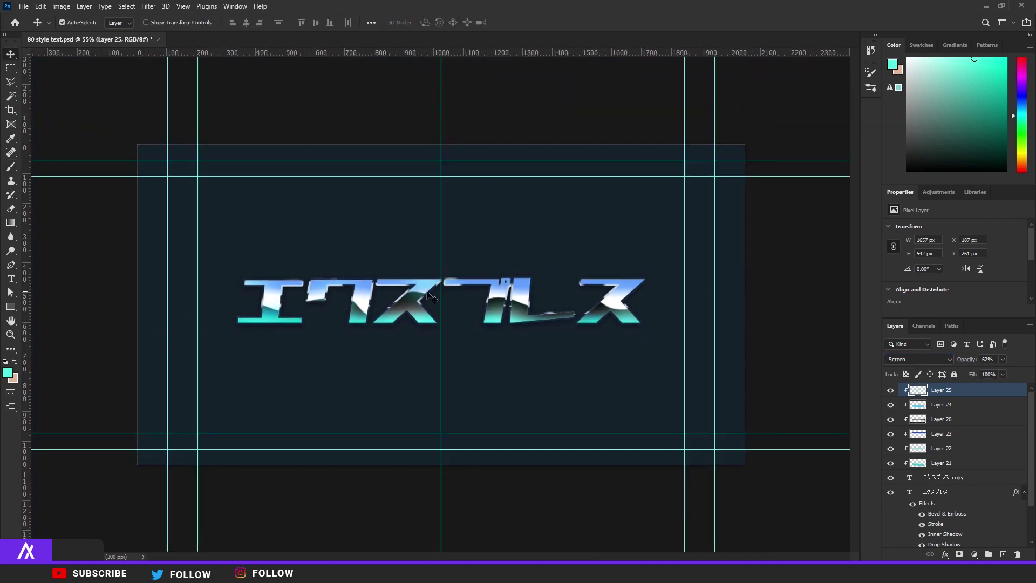
pyautogui.scroll(2, 394, 306)
pyautogui.scroll(-4, 380, 302)
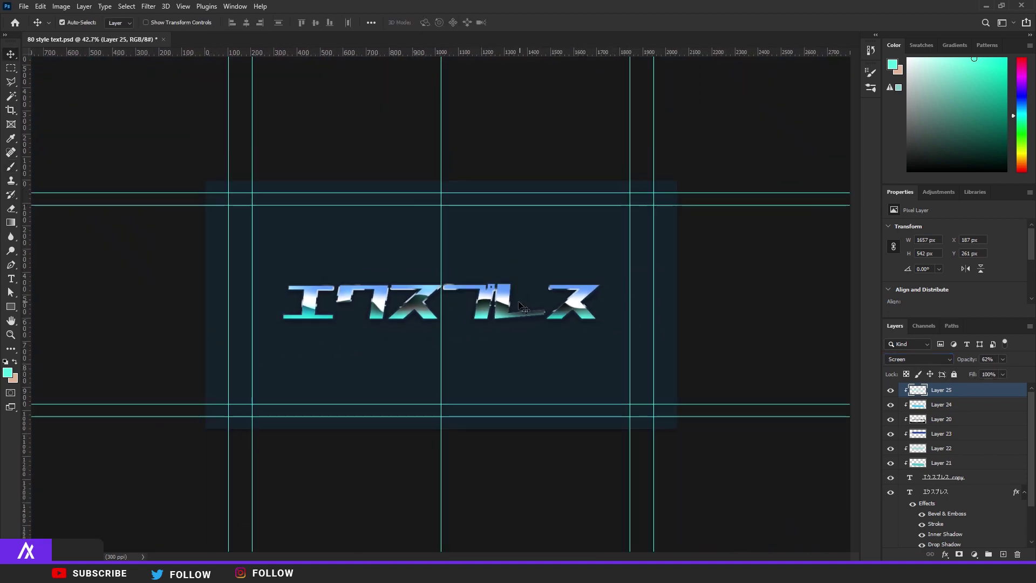
pyautogui.scroll(6, 380, 302)
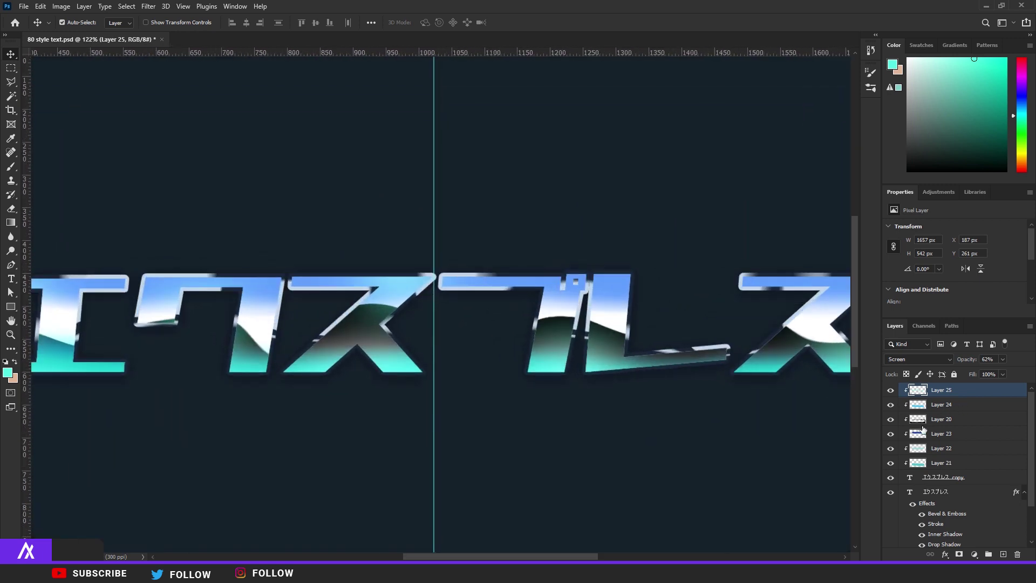
pyautogui.keyDown('shift'); pyautogui.click(955, 495); pyautogui.keyUp('shift')
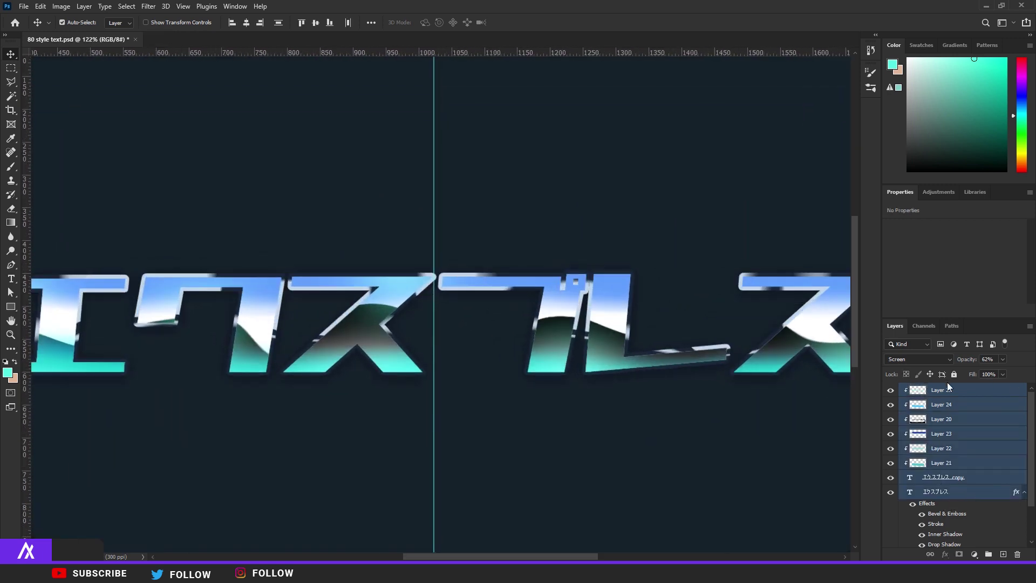
pyautogui.scroll(-2, 873, 463)
pyautogui.scroll(-3, 934, 458)
pyautogui.scroll(3, 936, 457)
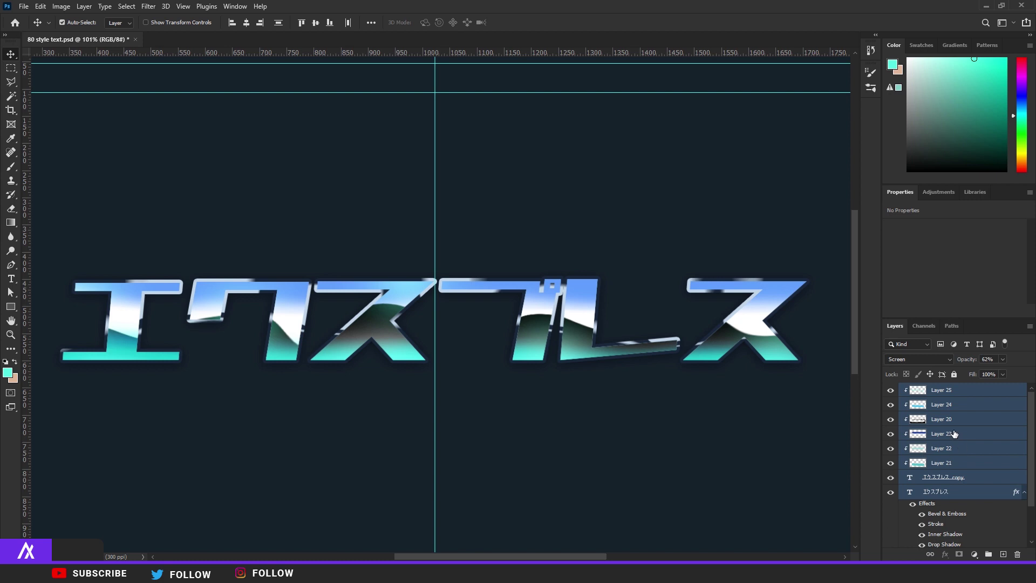
pyautogui.hotkey('ctrl', 'j')
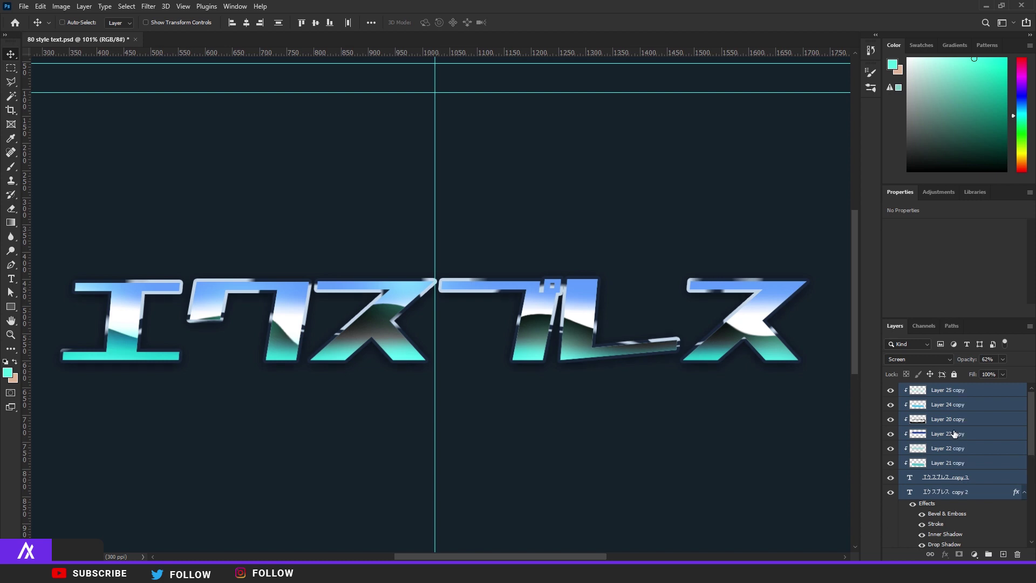
pyautogui.hotkey('ctrl', 'e')
pyautogui.moveTo(949, 398); pyautogui.dragTo(954, 519)
# Step: Apply a Radial Blur to the merged text copy with amount 30, Zoom method and Good quality
pyautogui.click(149, 6)
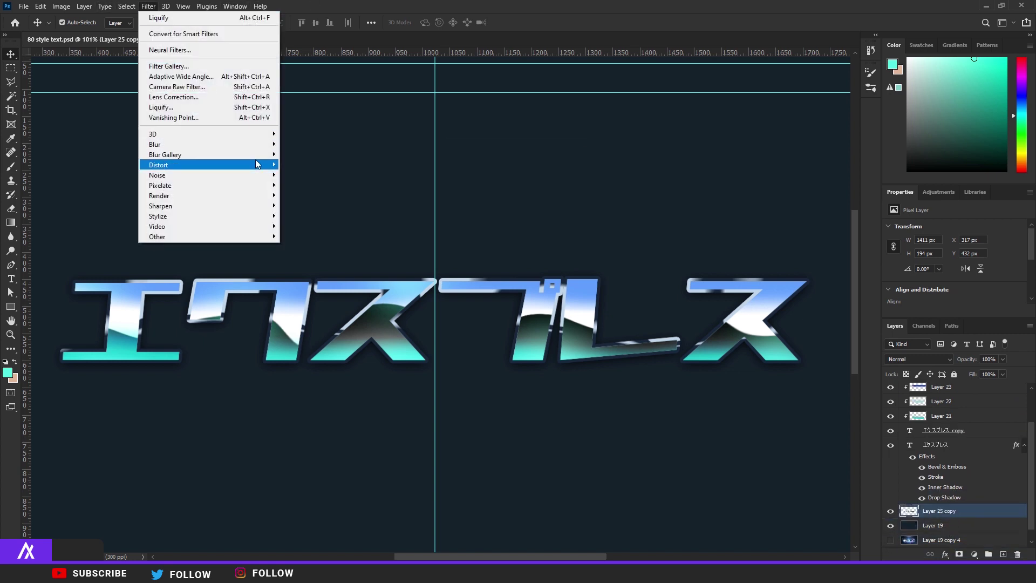
pyautogui.moveTo(260, 144)
pyautogui.click(317, 216)
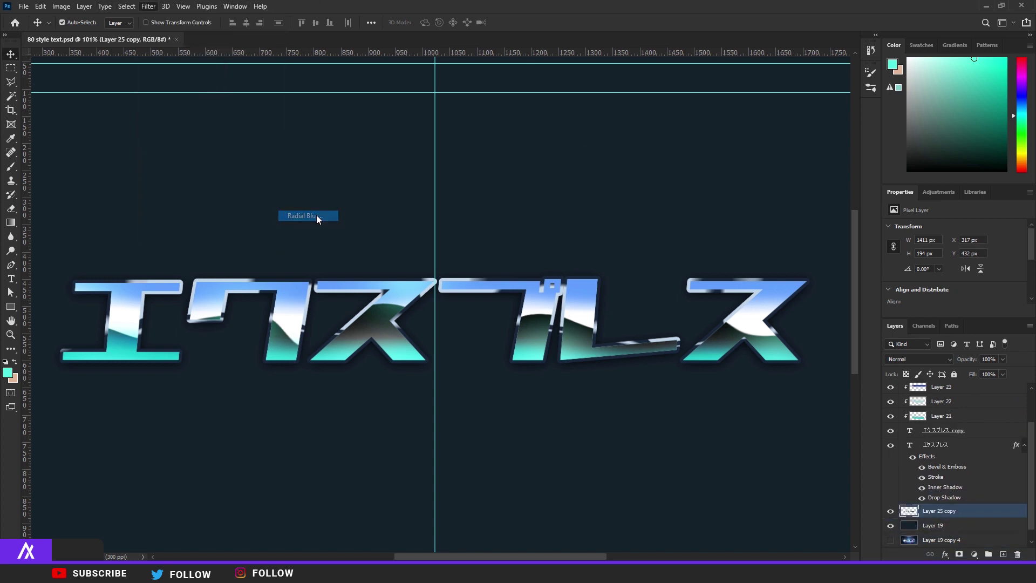
pyautogui.click(458, 221)
pyautogui.moveTo(478, 180); pyautogui.dragTo(469, 184)
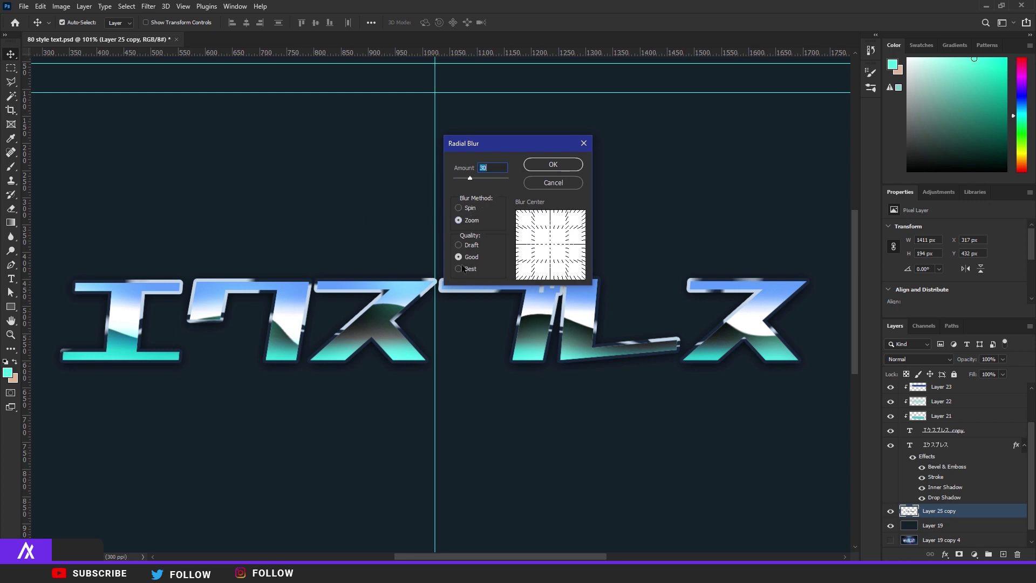
pyautogui.click(546, 167)
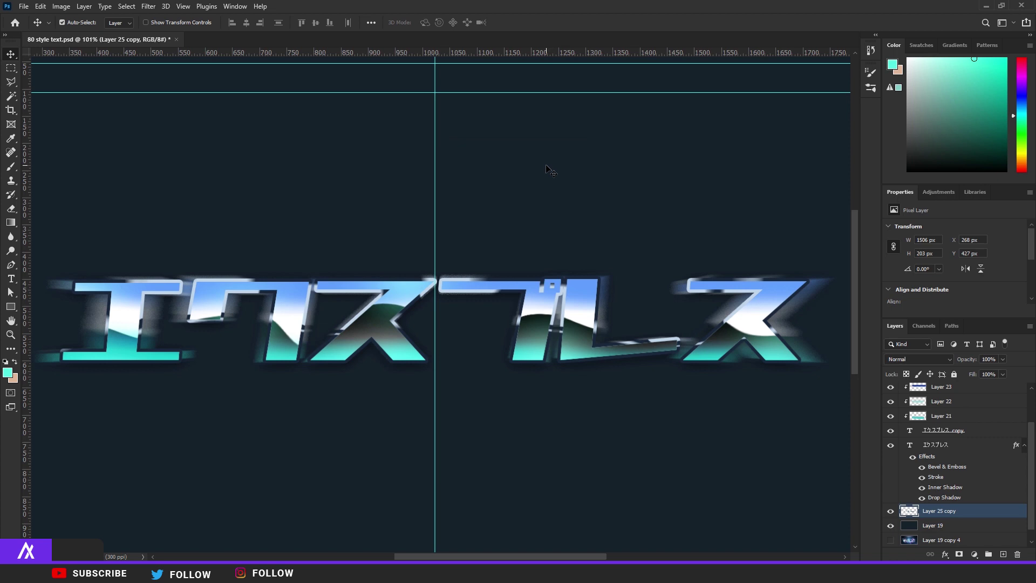
# Step: Scale the blurred text copy down to about 1380 × 187 px with Free Transform
pyautogui.scroll(-3, 535, 223)
pyautogui.hotkey('ctrl', 't')
pyautogui.scroll(3, 536, 223)
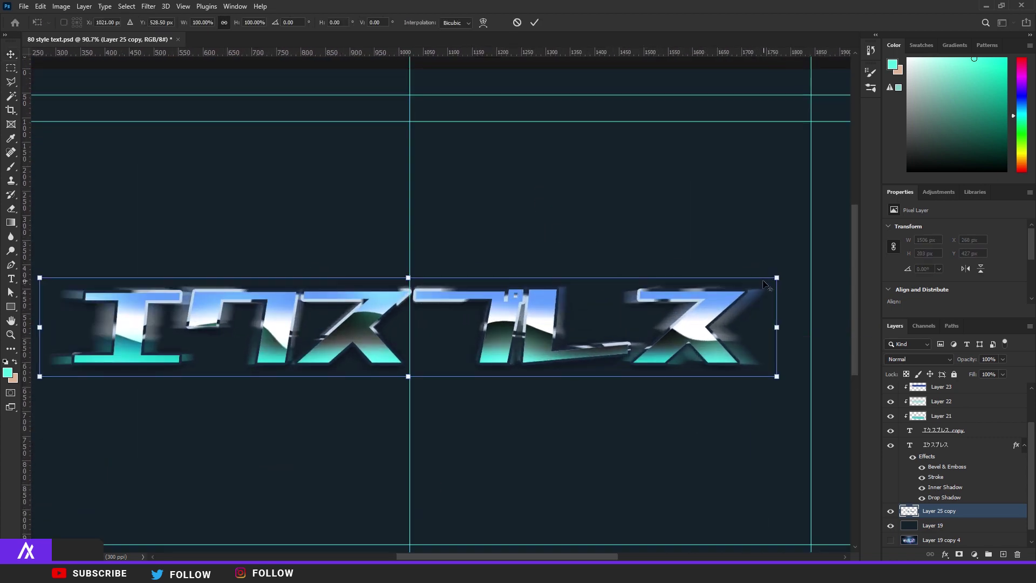
pyautogui.moveTo(776, 277); pyautogui.dragTo(745, 285)
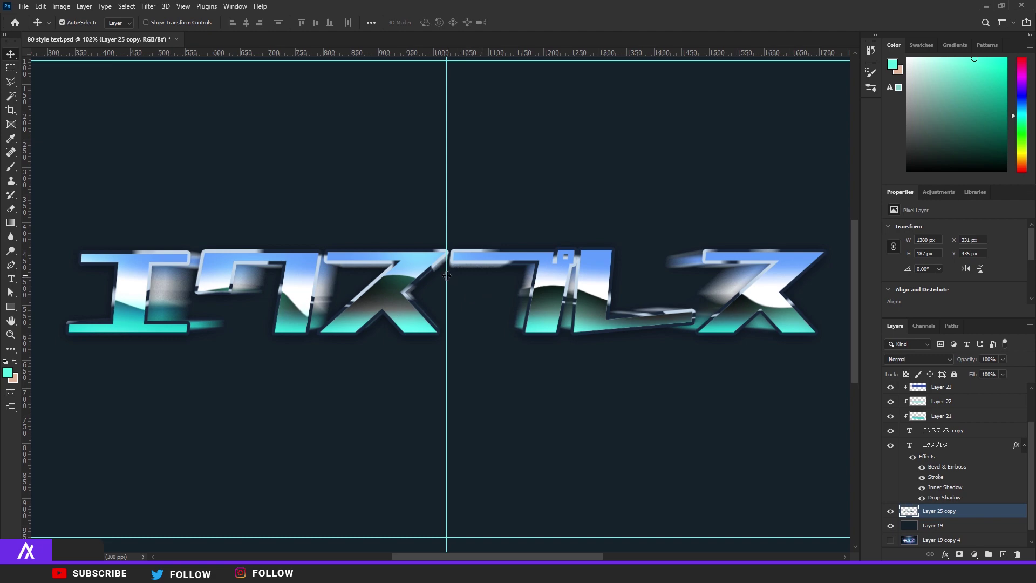
# Step: Apply a second Zoom-method Radial Blur to the text copy with a stronger amount than 30
pyautogui.scroll(1, 319, 277)
pyautogui.scroll(-3, 173, 282)
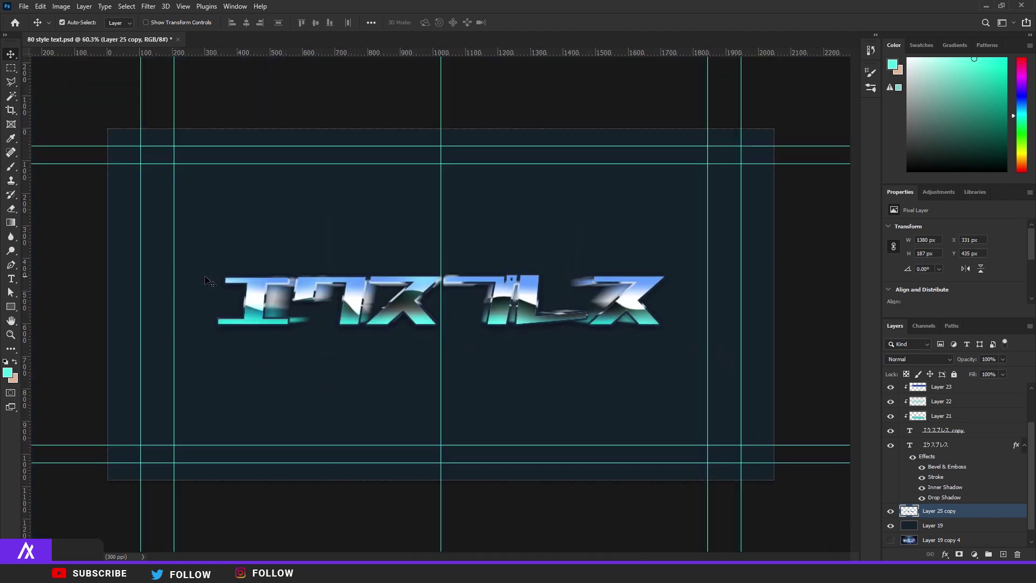
pyautogui.scroll(5, 402, 286)
pyautogui.scroll(-2, 618, 339)
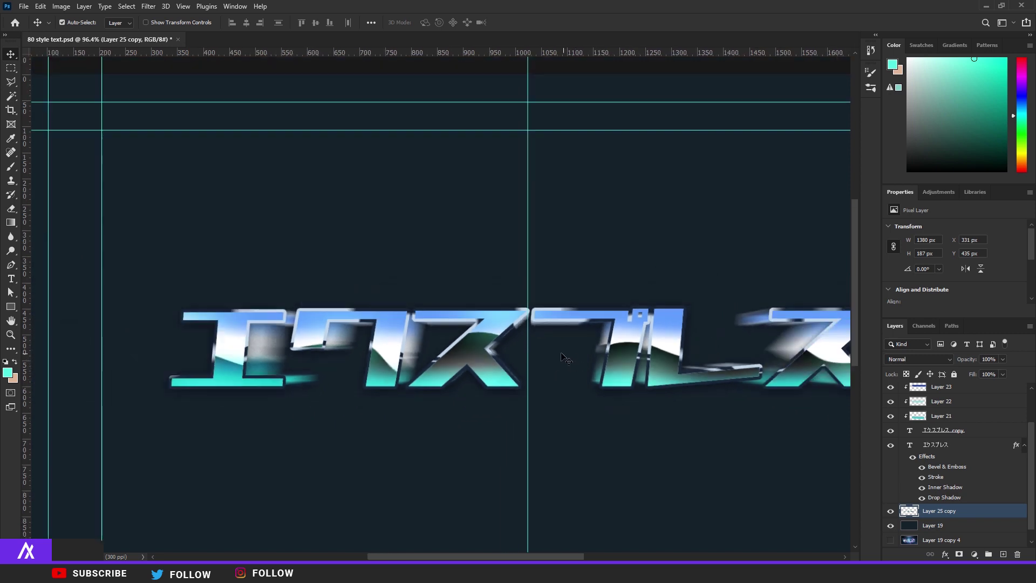
pyautogui.scroll(3, 613, 324)
pyautogui.scroll(-3, 510, 344)
pyautogui.click(149, 6)
pyautogui.moveTo(233, 144)
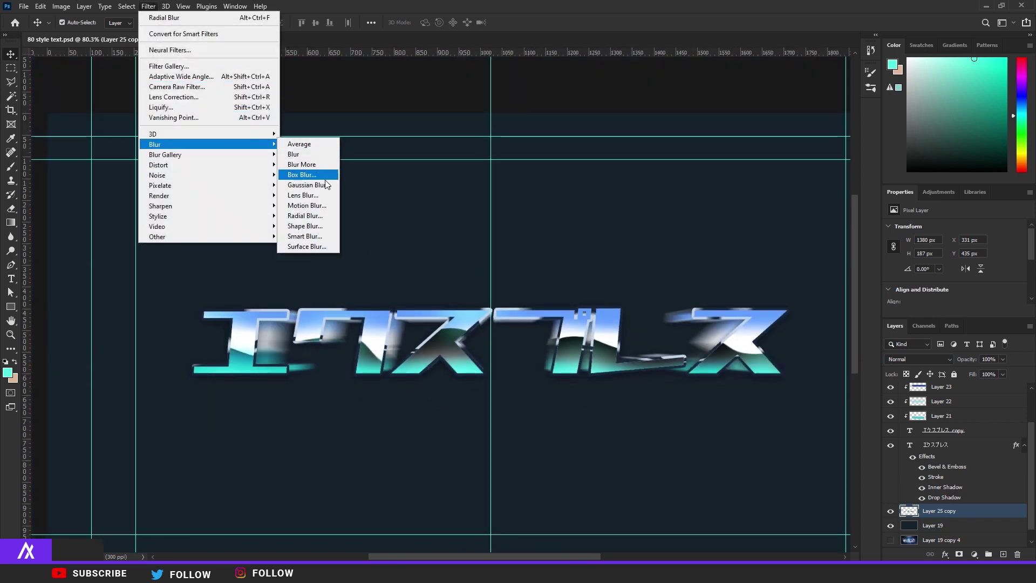
pyautogui.click(318, 213)
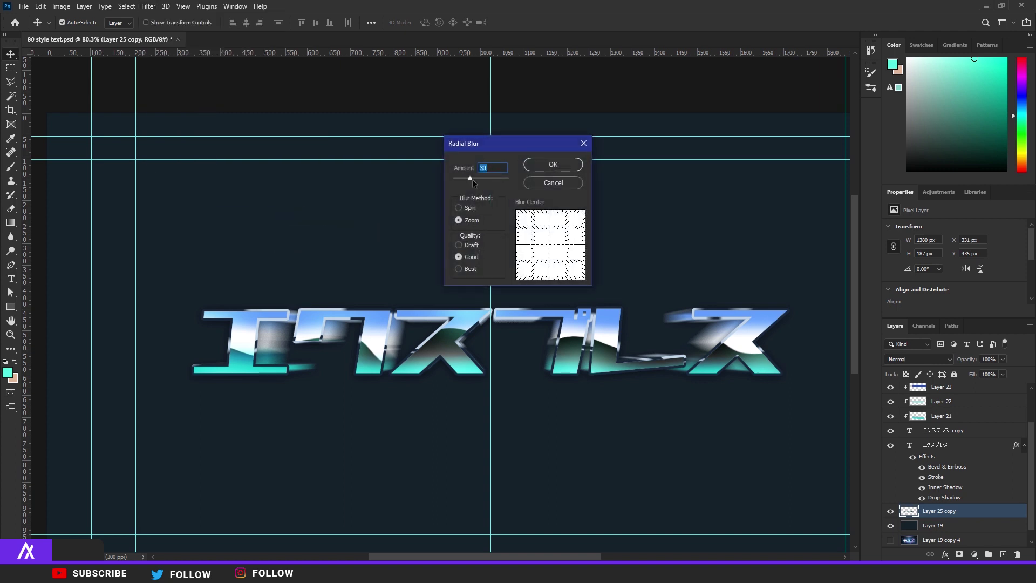
pyautogui.moveTo(480, 180); pyautogui.dragTo(482, 176)
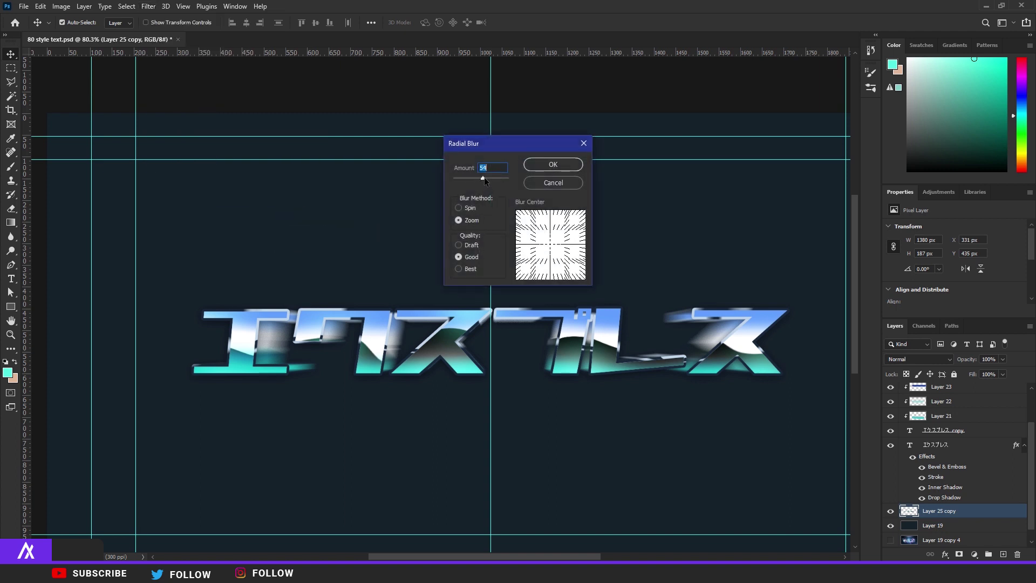
pyautogui.click(551, 171)
# Step: Scale the twice-blurred text copy to about 1440 × 185 px with Free Transform
pyautogui.hotkey('ctrl', 't')
pyautogui.moveTo(830, 297); pyautogui.dragTo(802, 309)
pyautogui.press('Return')
# Step: Add a new layer above the blurred text copy and clip it to that copy
pyautogui.scroll(-3, 513, 340)
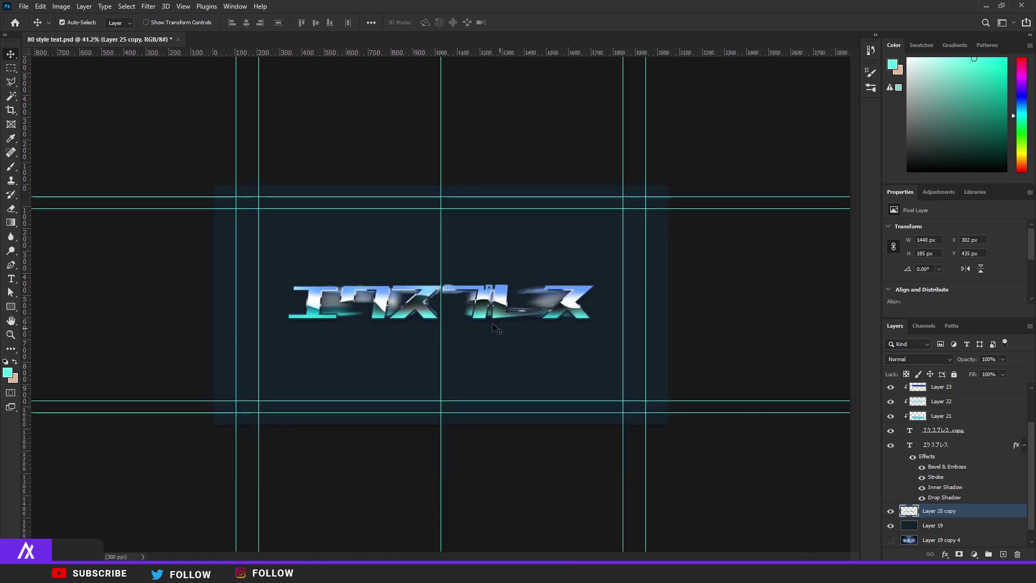
pyautogui.scroll(4, 470, 307)
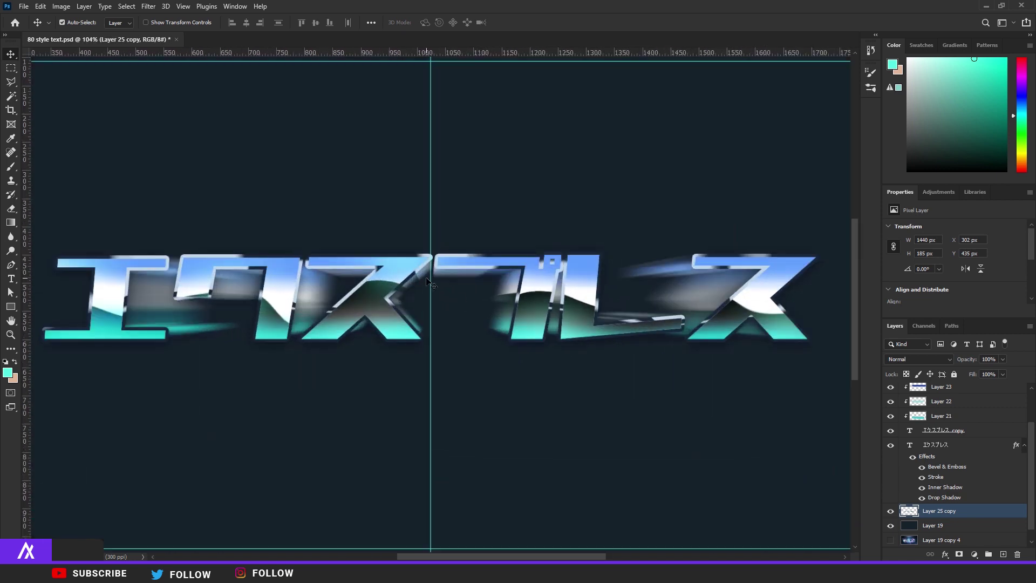
pyautogui.click(1003, 554)
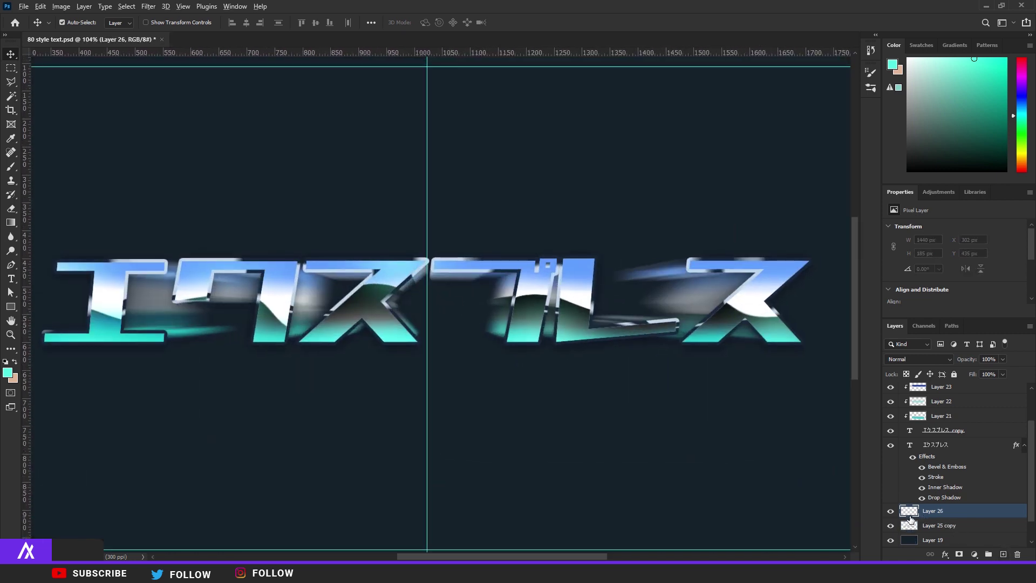
pyautogui.keyDown('alt'); pyautogui.click(910, 515); pyautogui.keyUp('alt')
# Step: Set the foreground colour to crimson #f30033 for tinting the blurred text copy
pyautogui.press('b')
pyautogui.click(8, 372)
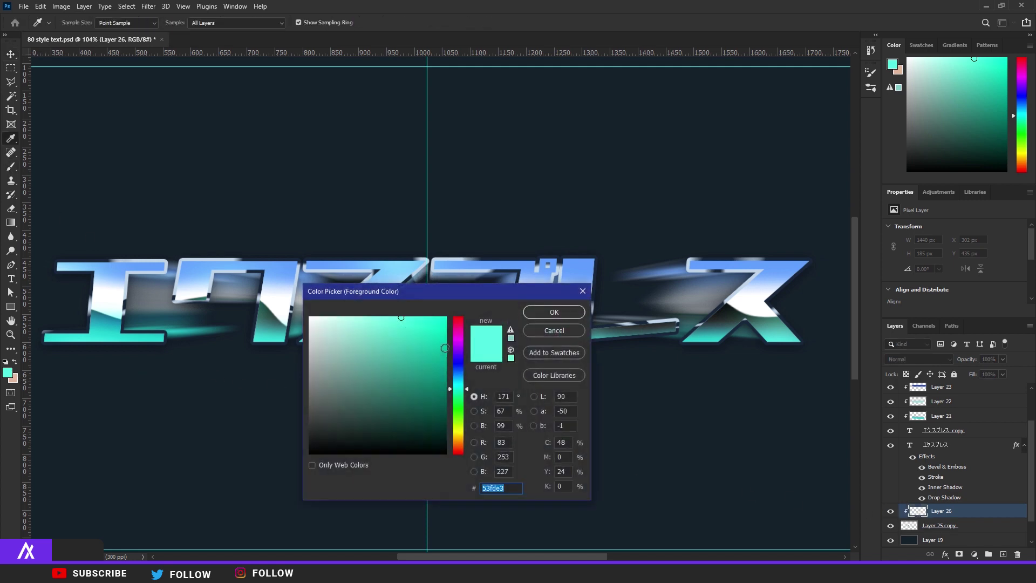
pyautogui.click(460, 332)
pyautogui.moveTo(460, 331); pyautogui.dragTo(460, 325)
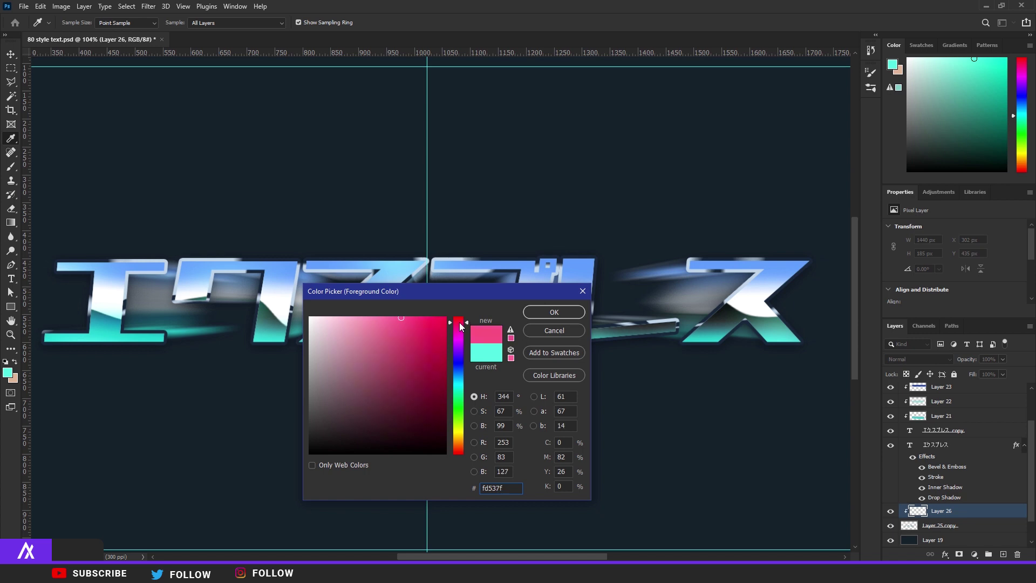
pyautogui.click(448, 323)
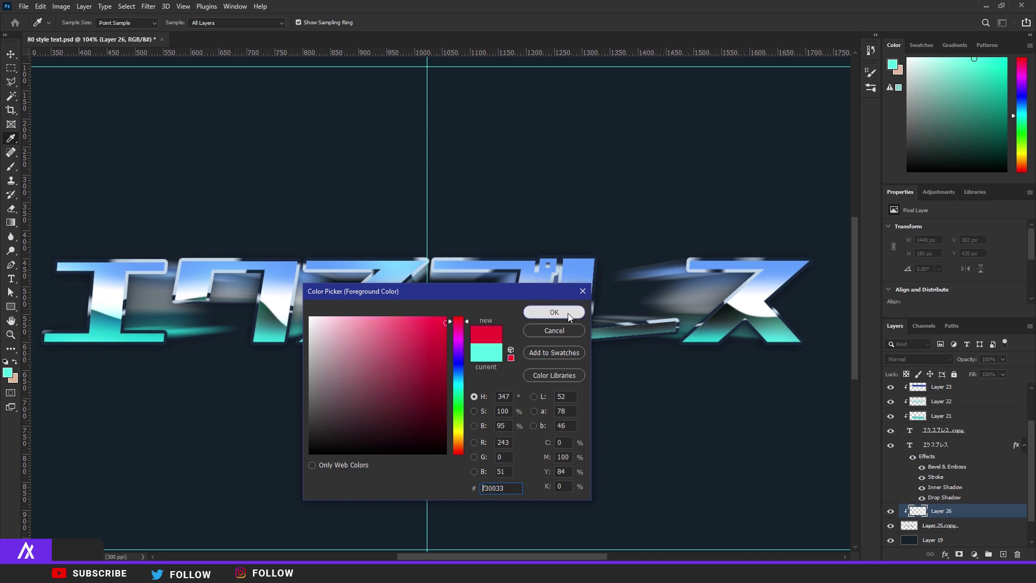
pyautogui.click(554, 312)
# Step: Paint crimson with a soft 78 px brush along the lower edge of the blurred text on the clipped layer
pyautogui.press('b')
pyautogui.click(67, 22)
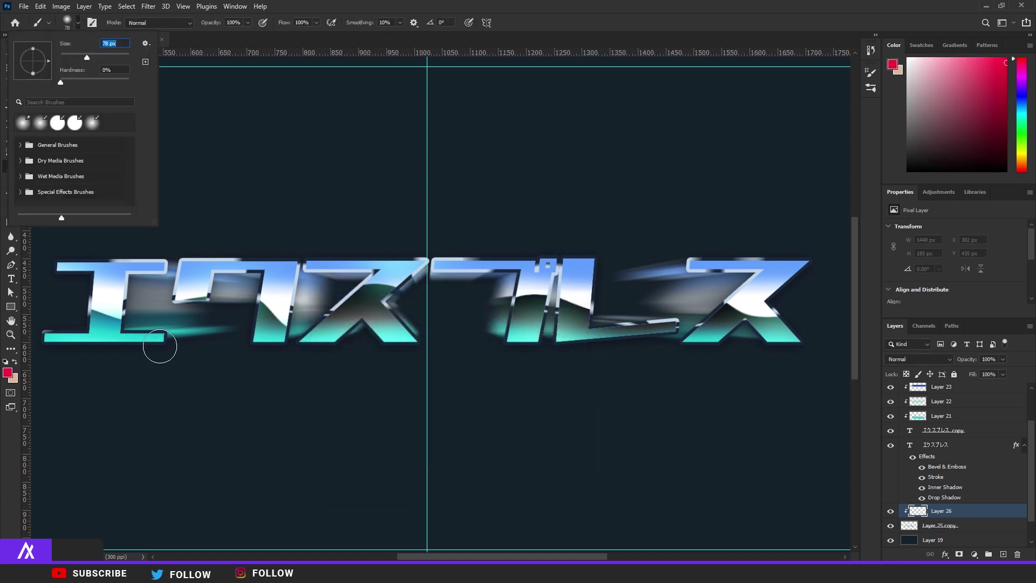
pyautogui.moveTo(160, 345); pyautogui.dragTo(208, 340)
pyautogui.hotkey('ctrl', 'z')
pyautogui.moveTo(124, 343)
pyautogui.mouseDown()
pyautogui.moveTo(264, 343)
pyautogui.moveTo(306, 363)
pyautogui.moveTo(314, 344)
pyautogui.moveTo(390, 350)
pyautogui.moveTo(412, 334)
pyautogui.moveTo(385, 370)
pyautogui.moveTo(493, 353)
pyautogui.moveTo(551, 365)
pyautogui.moveTo(547, 344)
pyautogui.mouseUp()
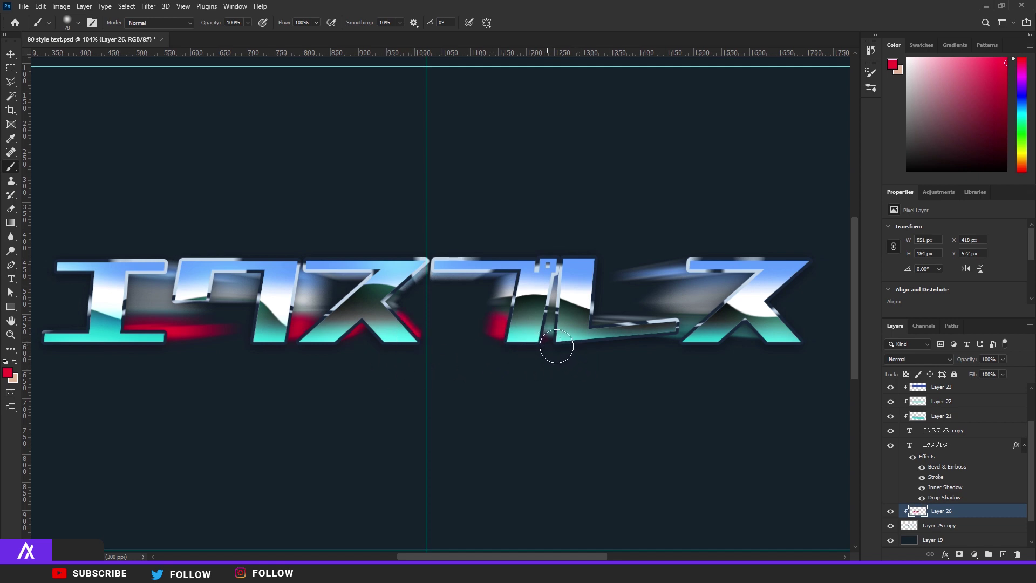
# Step: Set the crimson layer's blend mode to Color and its opacity to 82%
pyautogui.click(918, 358)
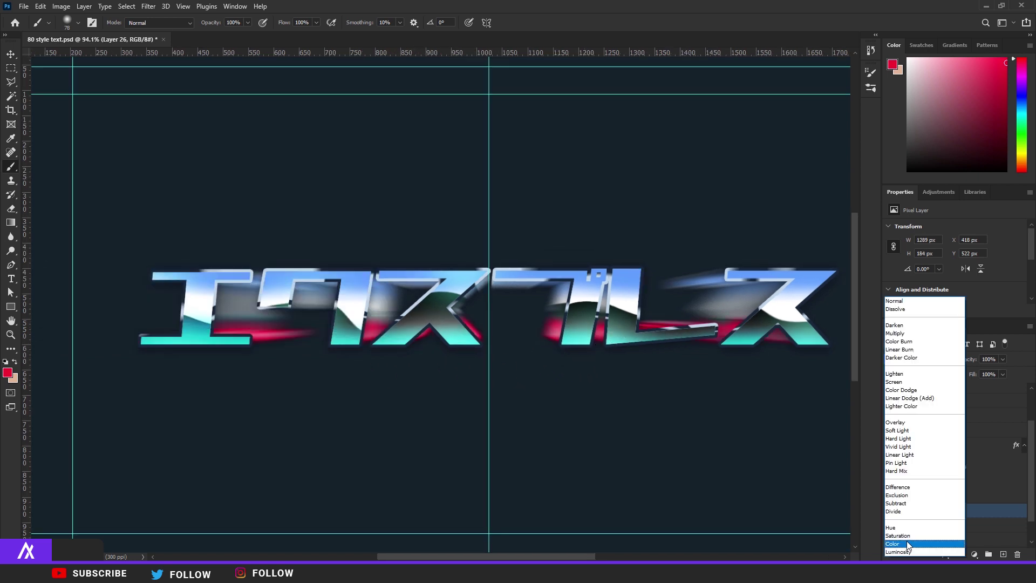
pyautogui.click(908, 543)
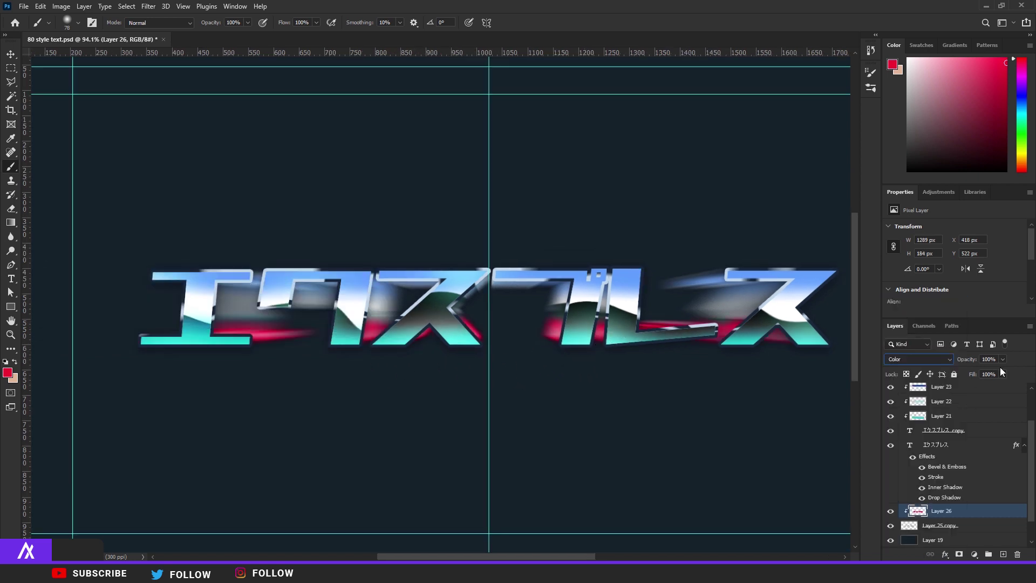
pyautogui.moveTo(990, 371); pyautogui.dragTo(994, 371)
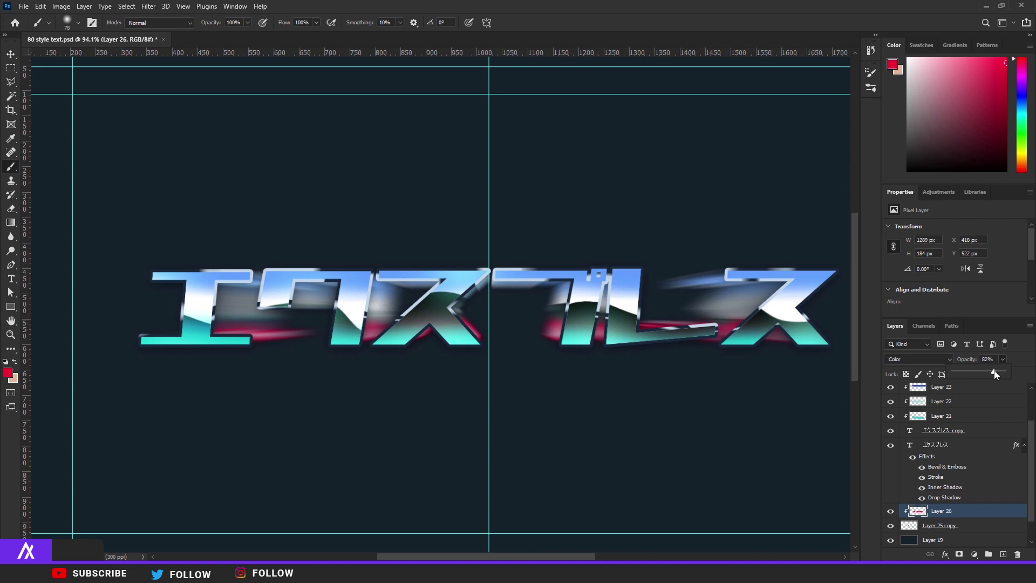
# Step: Duplicate the original styled エクスプレス text layer and move the copy to the top of the layer stack
pyautogui.scroll(-8, 529, 356)
pyautogui.press('v')
pyautogui.scroll(12, 418, 300)
pyautogui.scroll(-3, 414, 302)
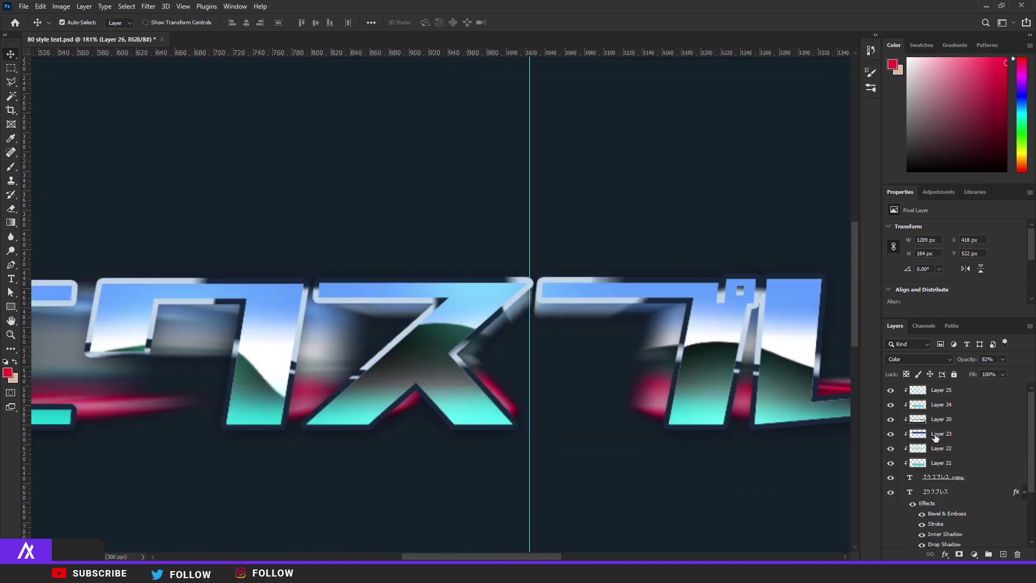
pyautogui.scroll(-3, 139, 276)
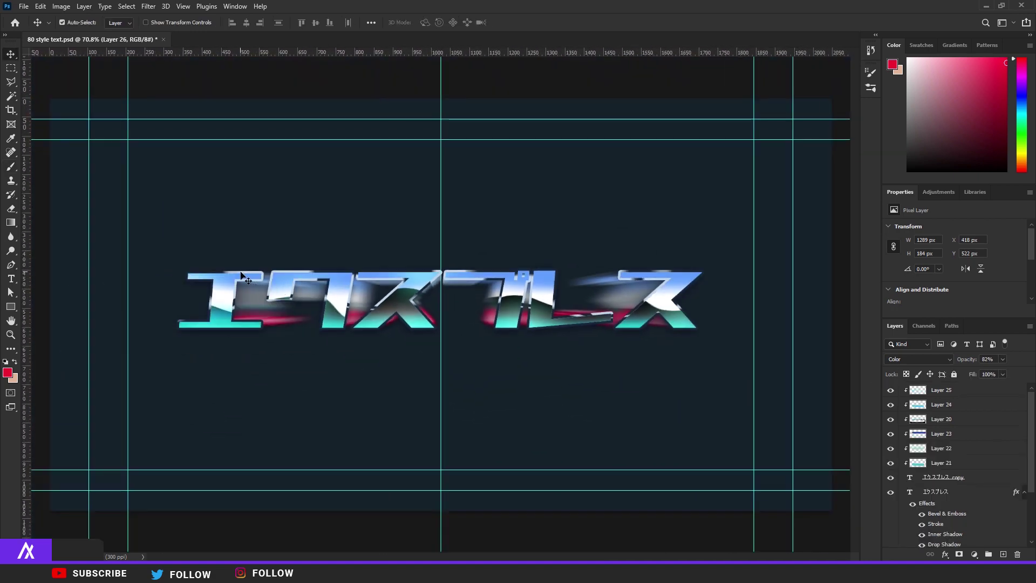
pyautogui.click(952, 494)
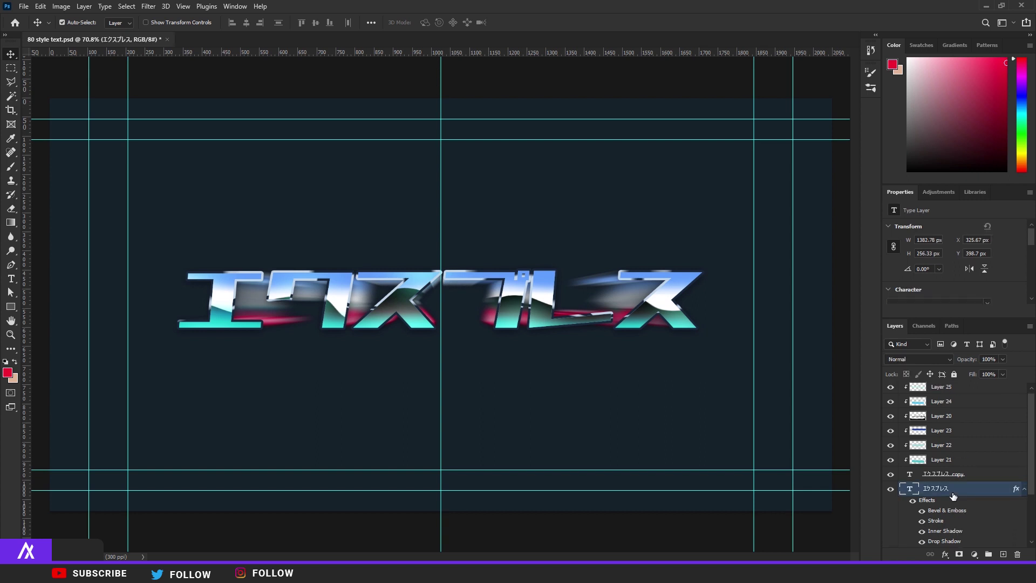
pyautogui.hotkey('ctrl', 'j')
pyautogui.moveTo(953, 495); pyautogui.dragTo(968, 386)
# Step: Turn off Bevel & Emboss and Drop Shadow on the top text copy and set its fill opacity to 0%
pyautogui.doubleClick(990, 398)
pyautogui.click(583, 271)
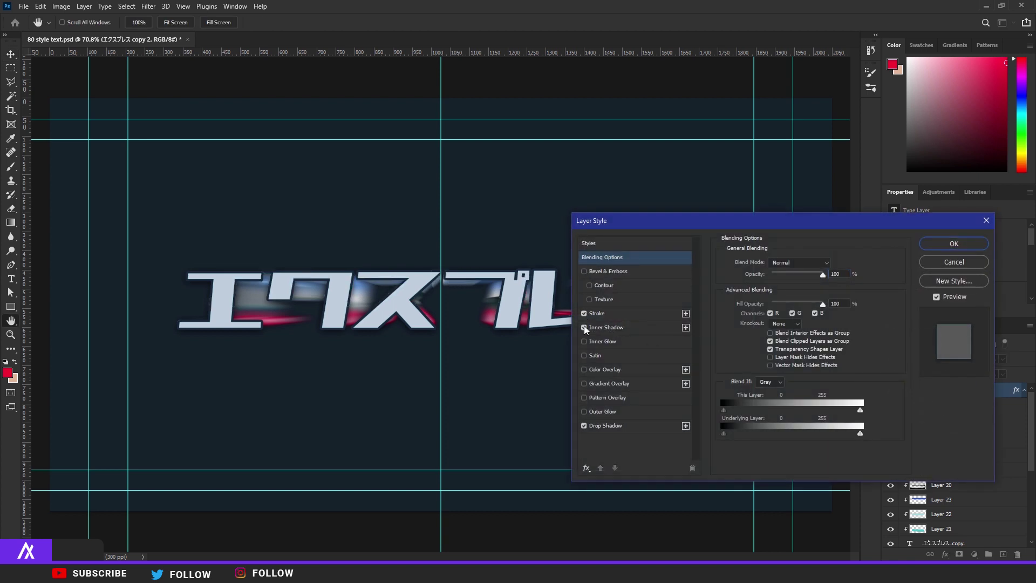
pyautogui.click(584, 425)
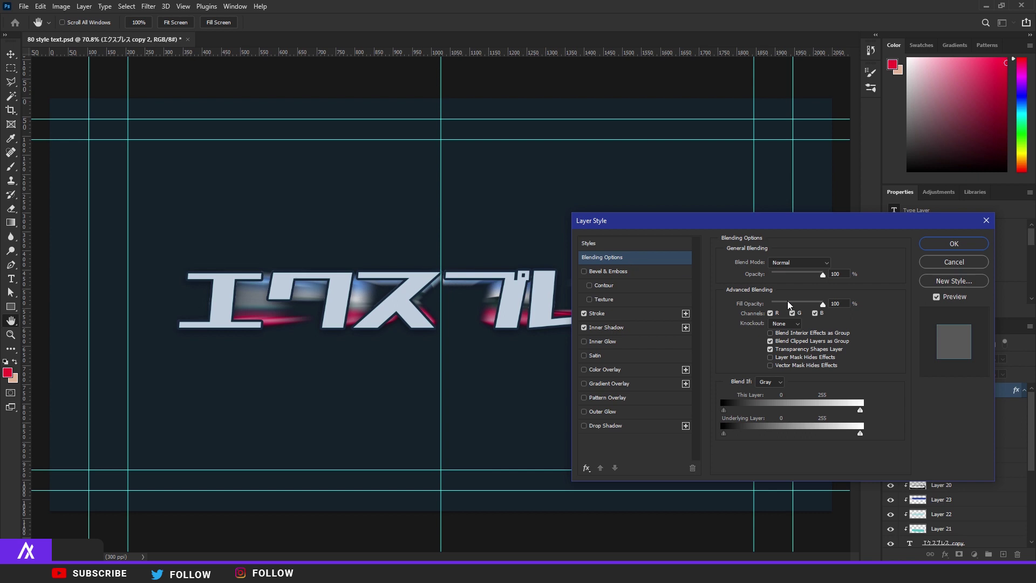
pyautogui.moveTo(791, 308); pyautogui.dragTo(729, 308)
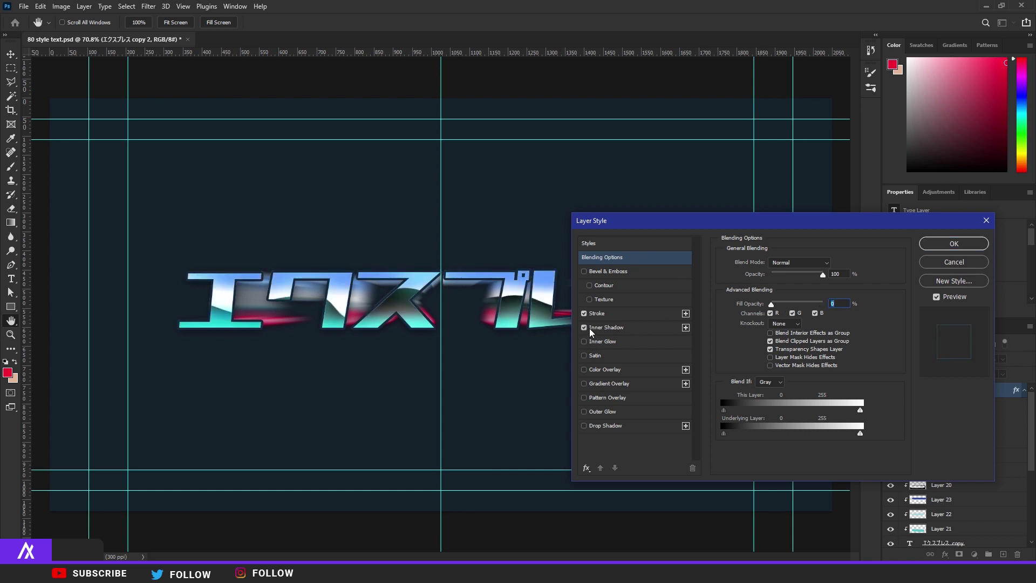
# Step: Change the top text copy's Stroke to a 1 px inside stroke in white #ffffff with reduced opacity
pyautogui.click(597, 313)
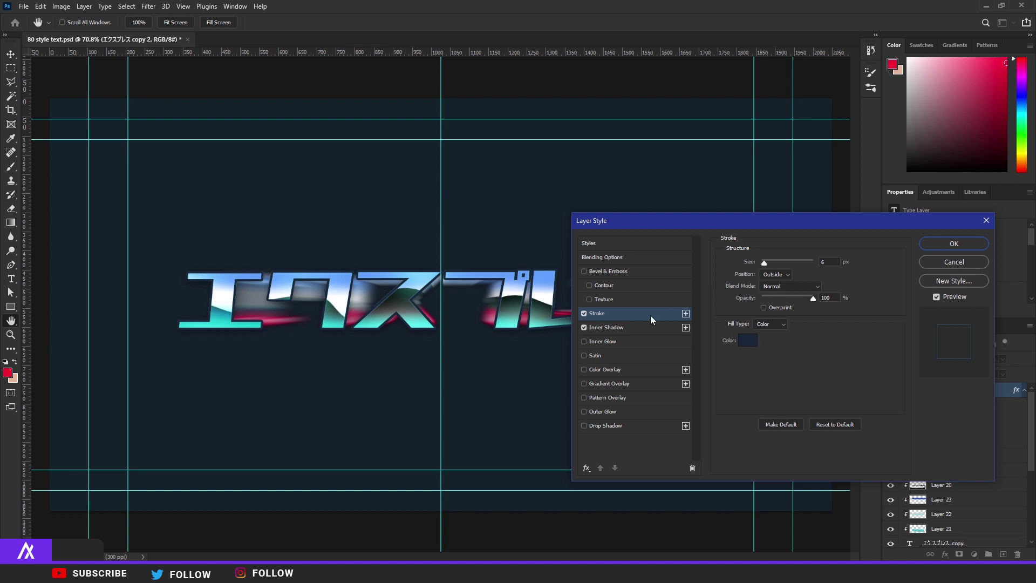
pyautogui.click(762, 274)
pyautogui.click(770, 289)
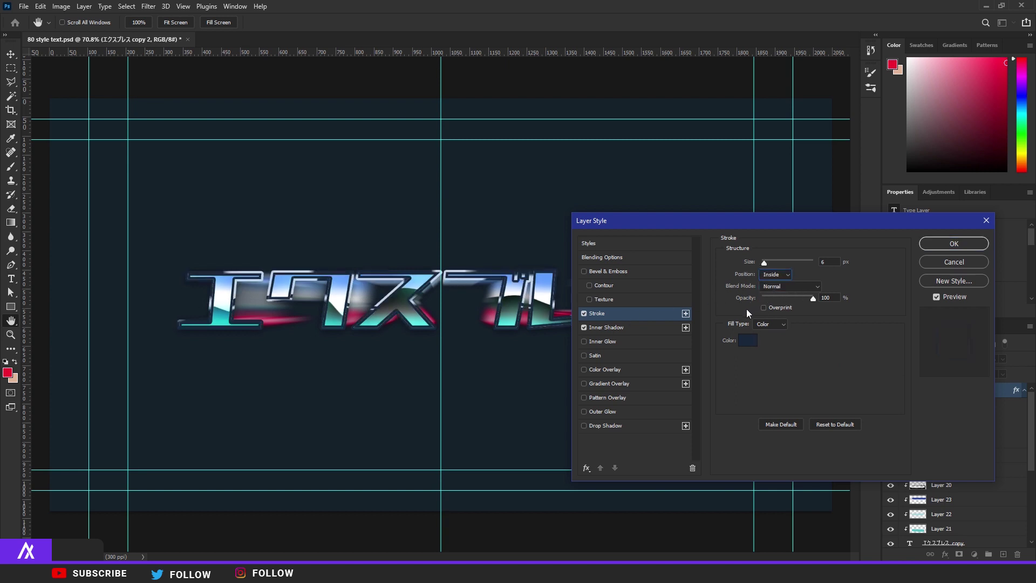
pyautogui.click(743, 337)
pyautogui.write('ffffff')
pyautogui.click(540, 313)
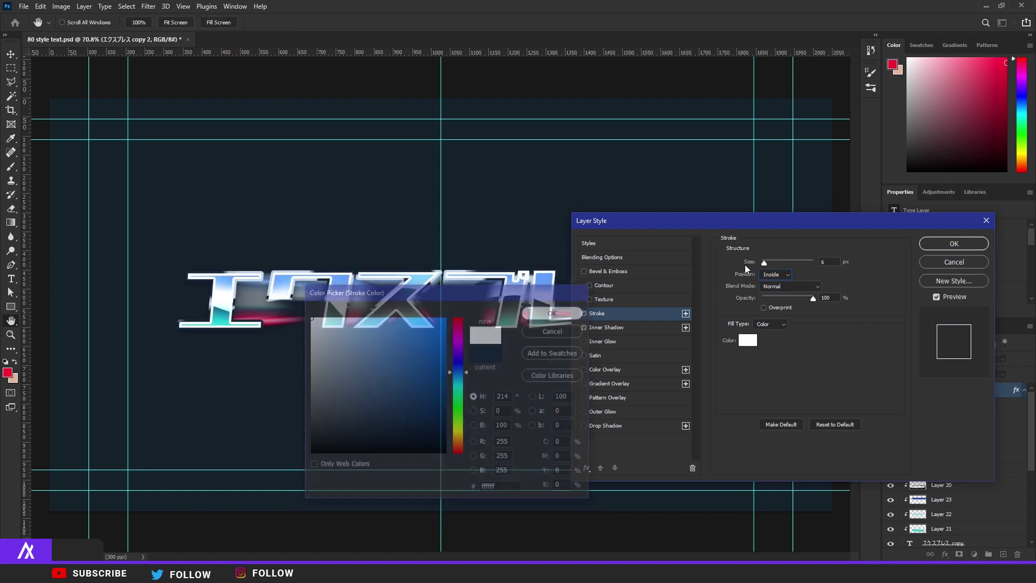
pyautogui.write('1')
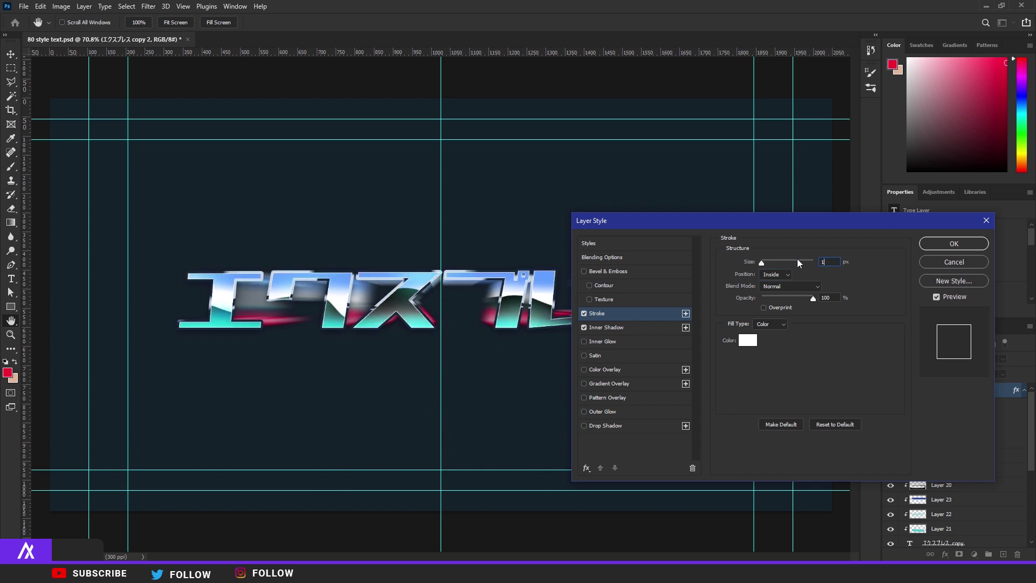
pyautogui.moveTo(813, 298); pyautogui.dragTo(800, 297)
pyautogui.click(945, 250)
# Step: Add a new layer directly above the dark navy background layer
pyautogui.scroll(5, 475, 284)
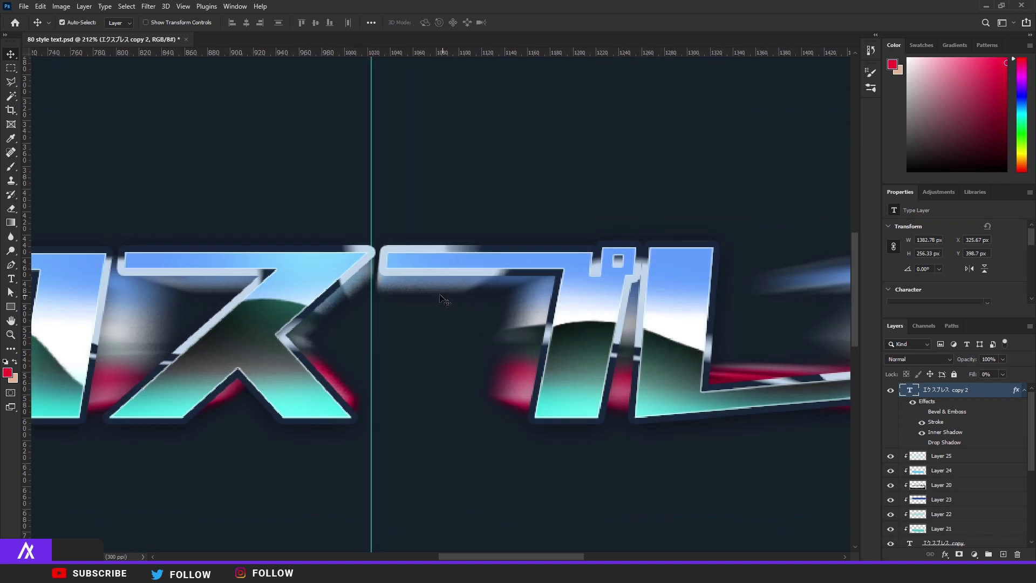
pyautogui.scroll(-6, 397, 423)
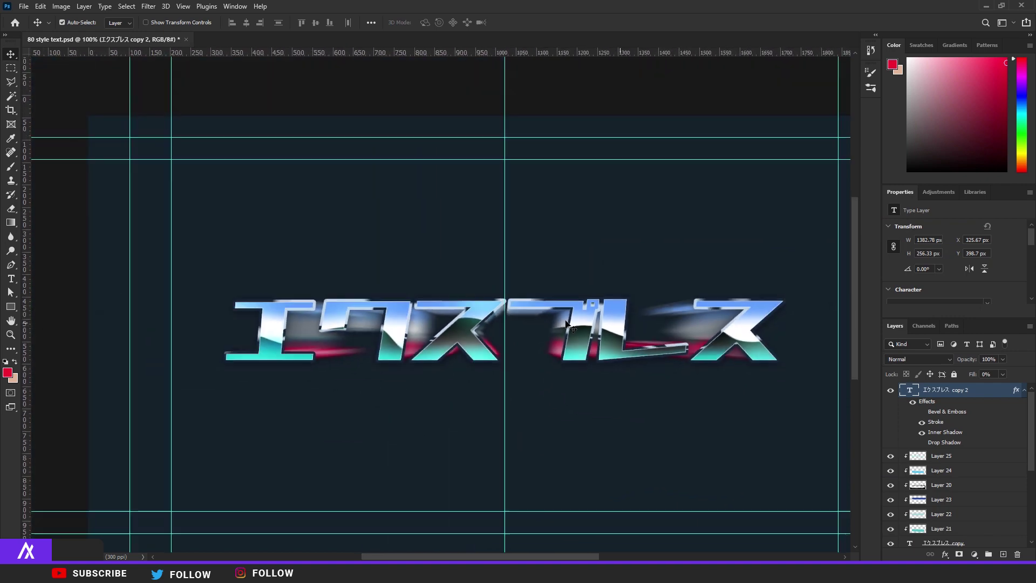
pyautogui.scroll(4, 427, 276)
pyautogui.hotkey('ctrl', '0')
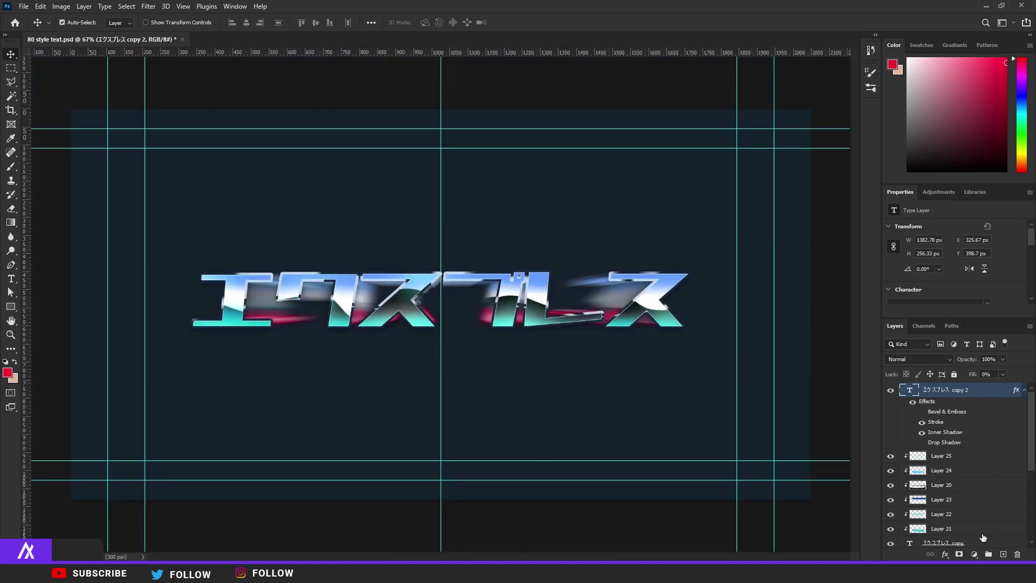
pyautogui.scroll(-4, 945, 494)
pyautogui.click(931, 518)
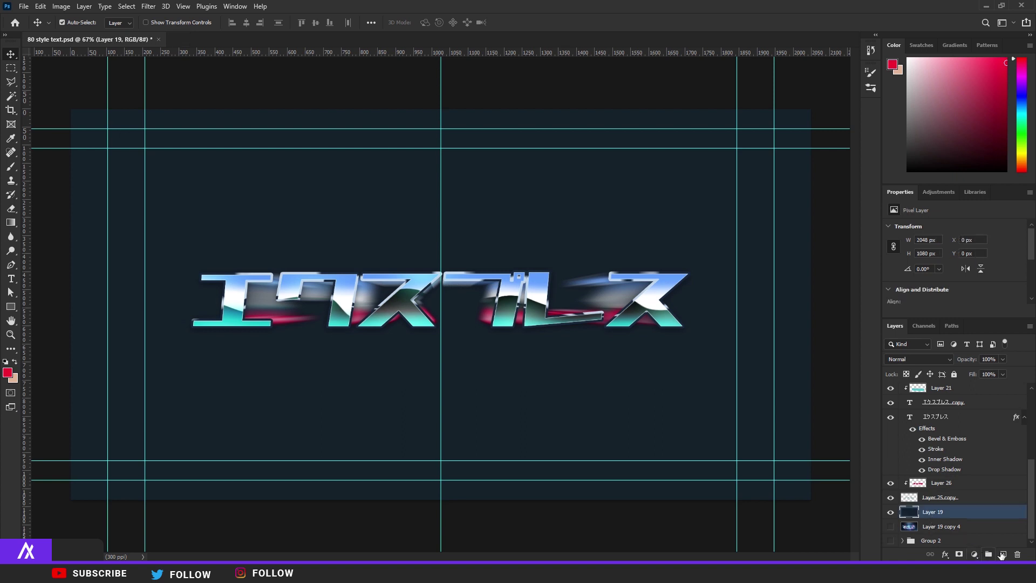
pyautogui.click(1003, 554)
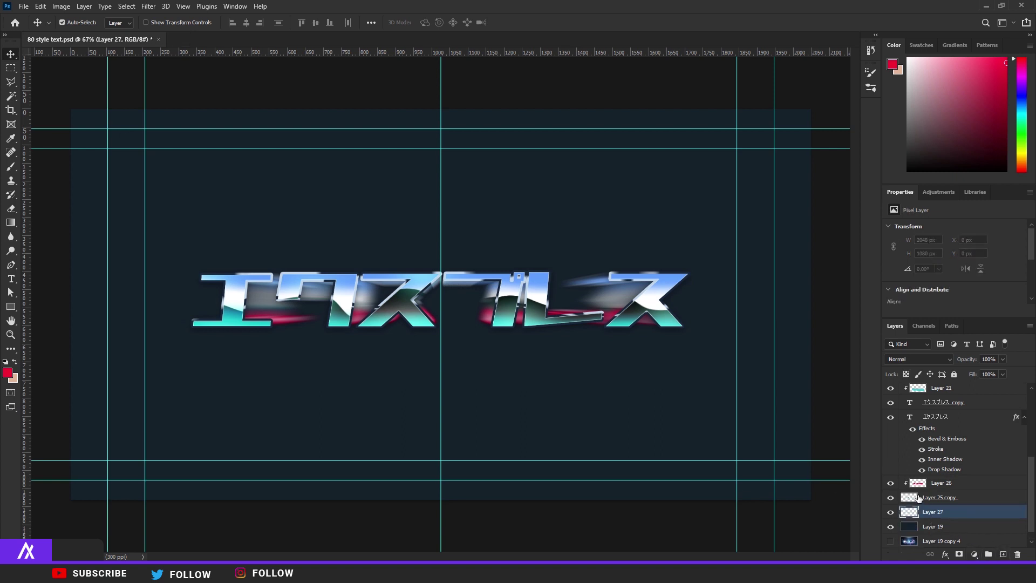
# Step: Set the soft Brush tool's size to 1000 px
pyautogui.click(13, 166)
pyautogui.click(67, 22)
pyautogui.click(120, 56)
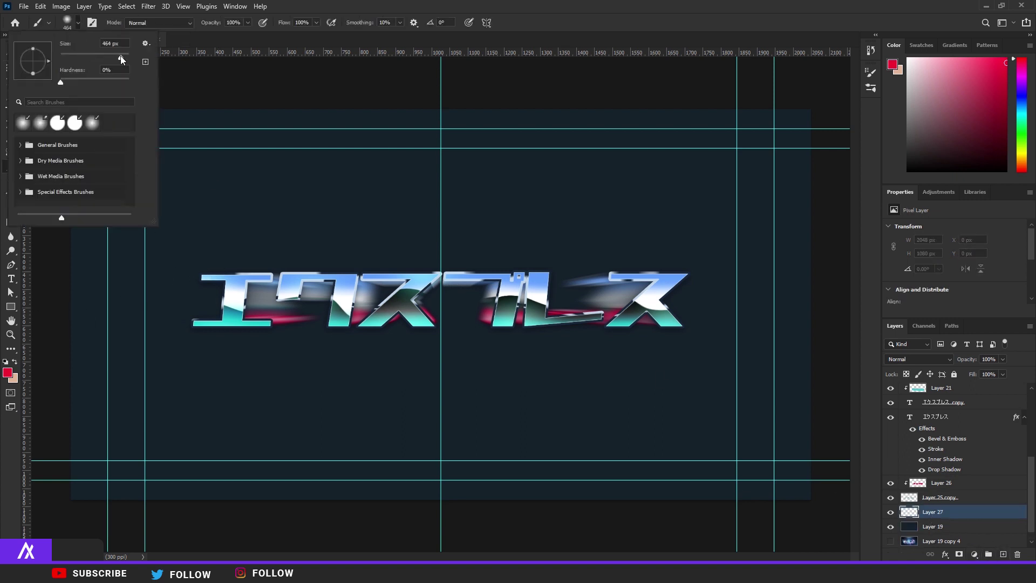
pyautogui.click(126, 58)
pyautogui.click(105, 47)
pyautogui.write('100')
pyautogui.click(270, 28)
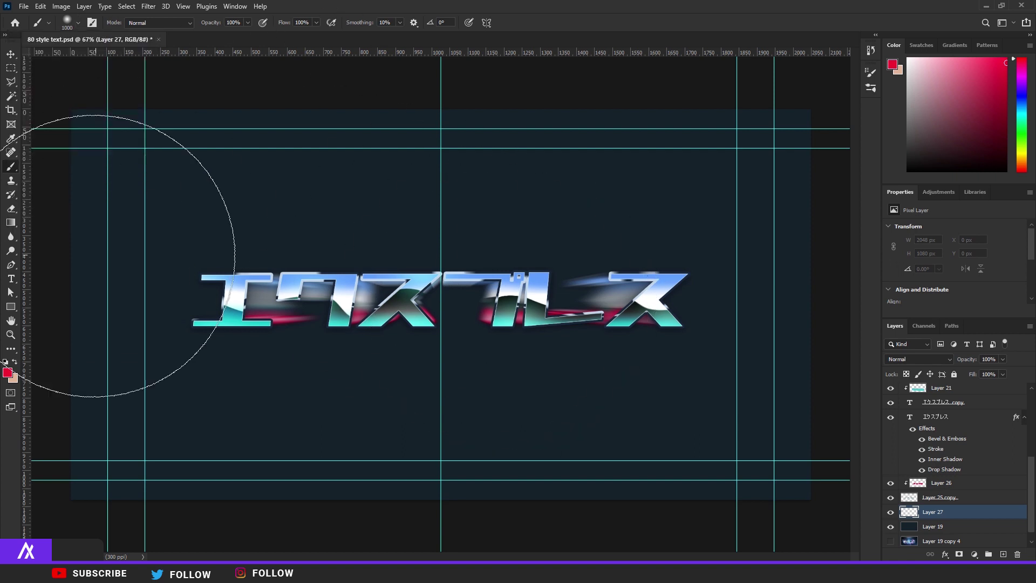
# Step: Paint a large soft glow in near-white #f6ffff at the canvas centre behind the text
pyautogui.click(8, 372)
pyautogui.click(243, 302)
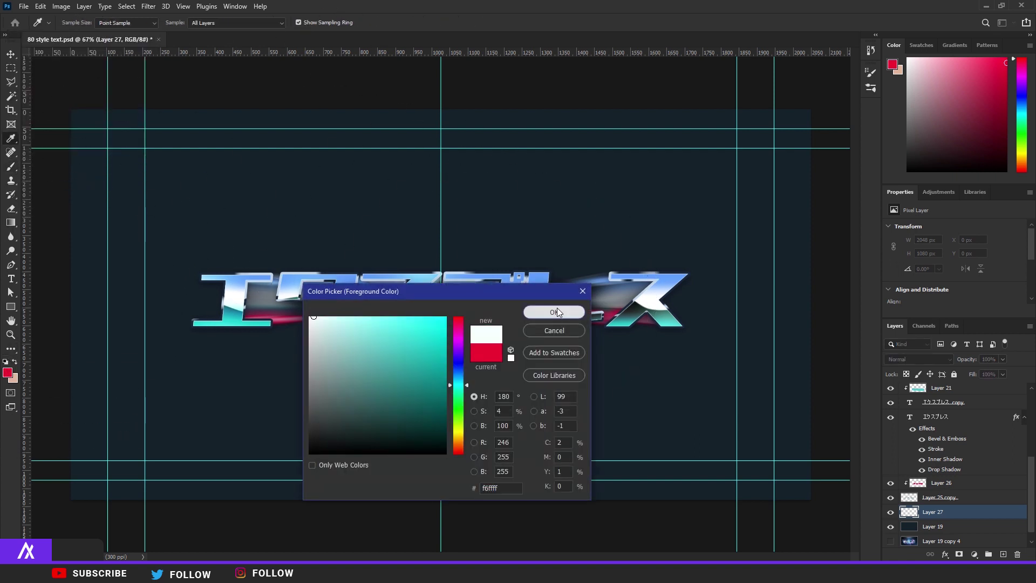
pyautogui.click(557, 311)
pyautogui.click(487, 336)
pyautogui.hotkey('ctrl', 'z')
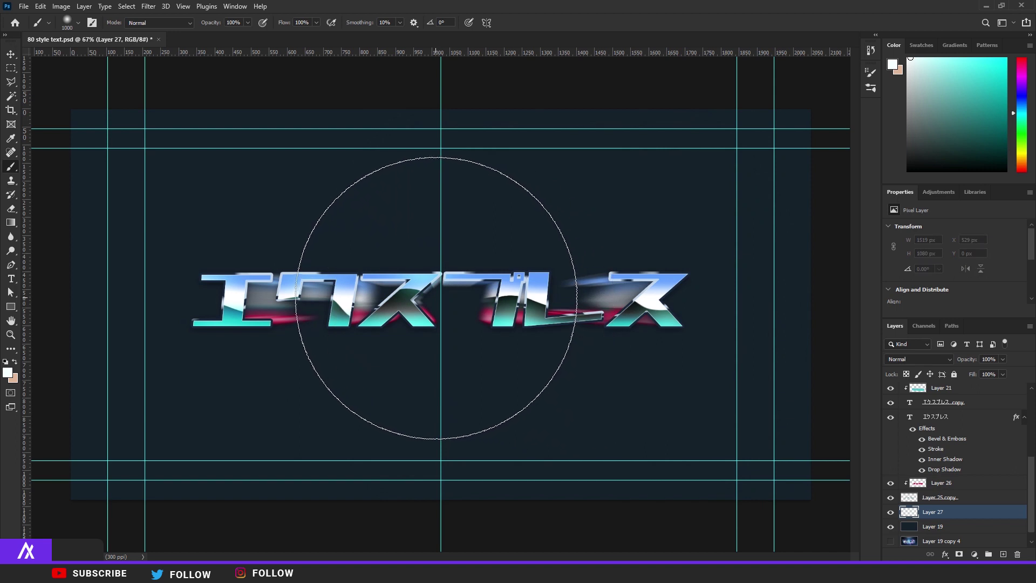
pyautogui.click(437, 298)
# Step: Set the white glow layer's blend mode to Screen and its opacity to 30%
pyautogui.click(914, 356)
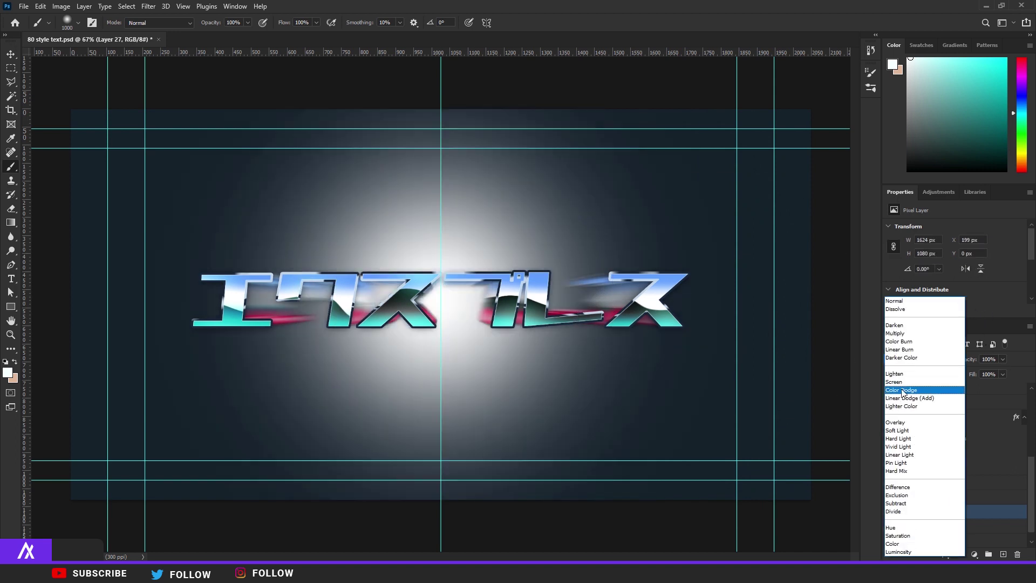
pyautogui.click(917, 386)
pyautogui.click(968, 370)
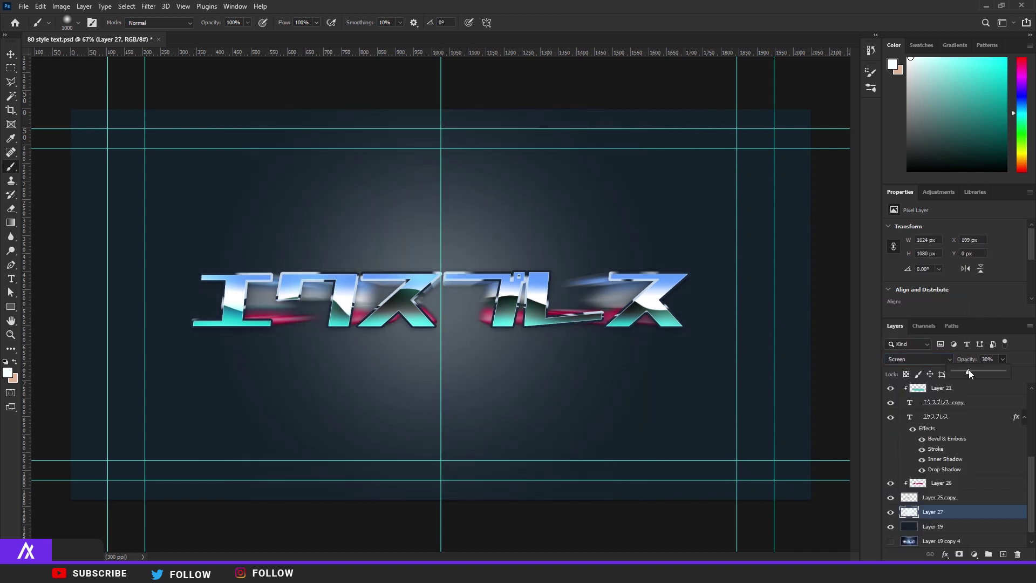
# Step: Add a new layer above the white glow and set the foreground colour to light blue #7dd4ff
pyautogui.click(1001, 552)
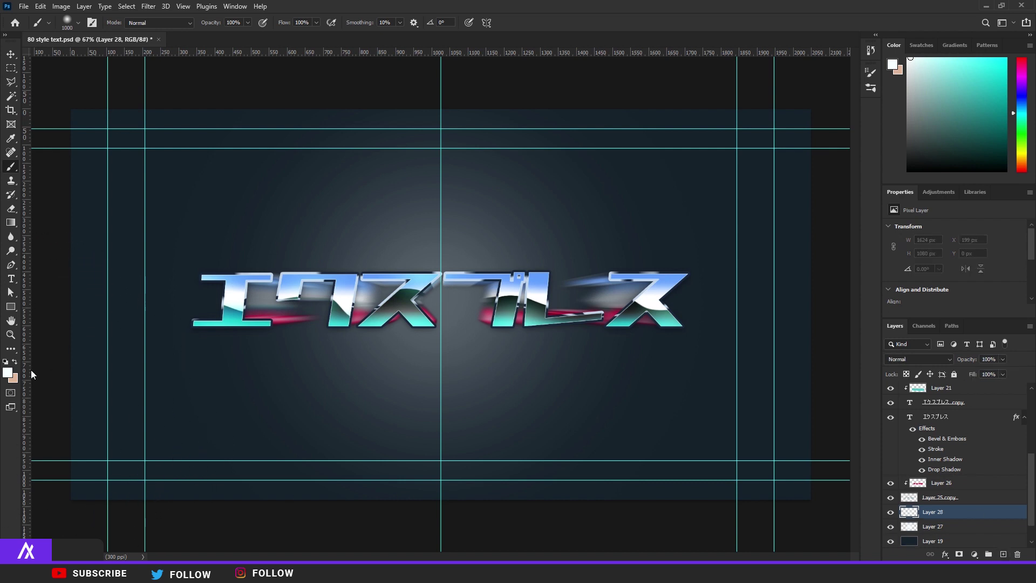
pyautogui.click(7, 371)
pyautogui.click(238, 277)
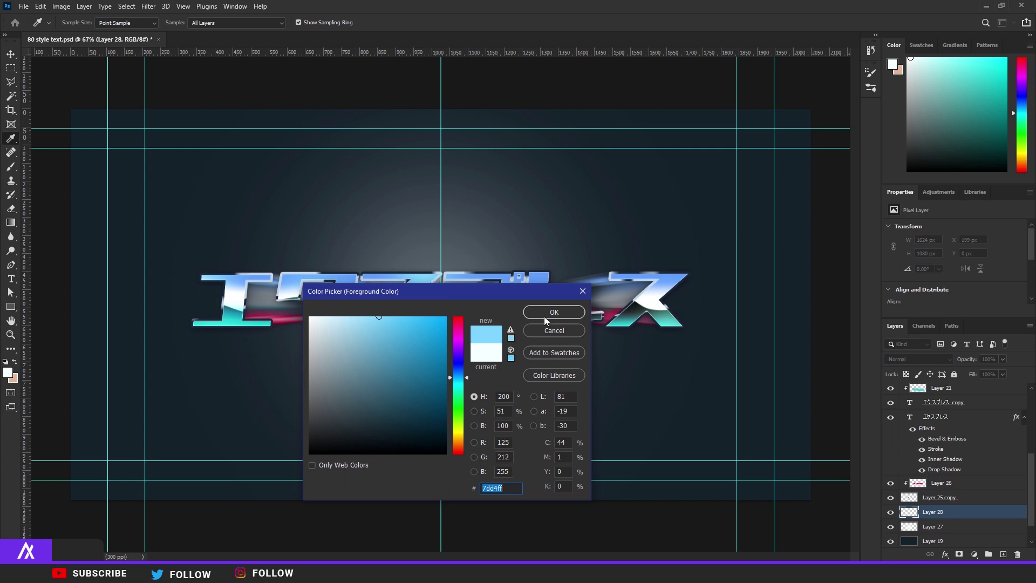
pyautogui.click(544, 313)
# Step: Paint a large soft light-blue glow at the canvas centre and set its layer's blend mode to Screen
pyautogui.press('b')
pyautogui.click(442, 301)
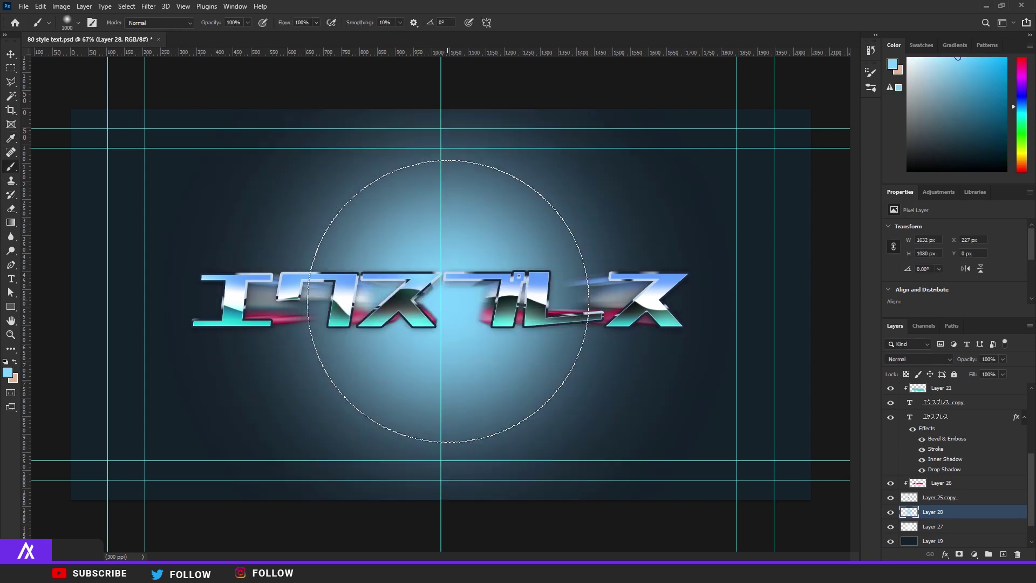
pyautogui.click(917, 359)
pyautogui.click(917, 384)
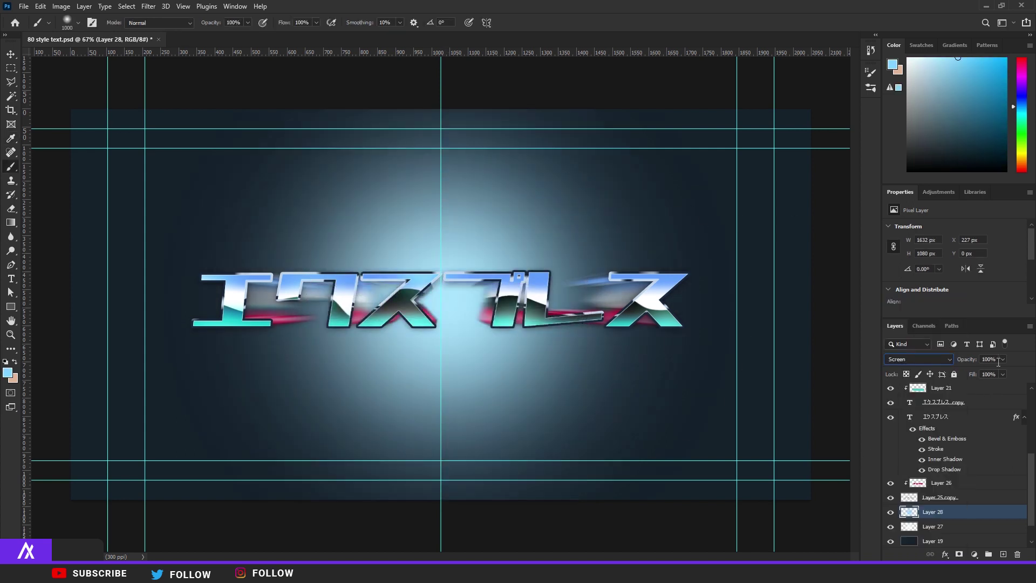
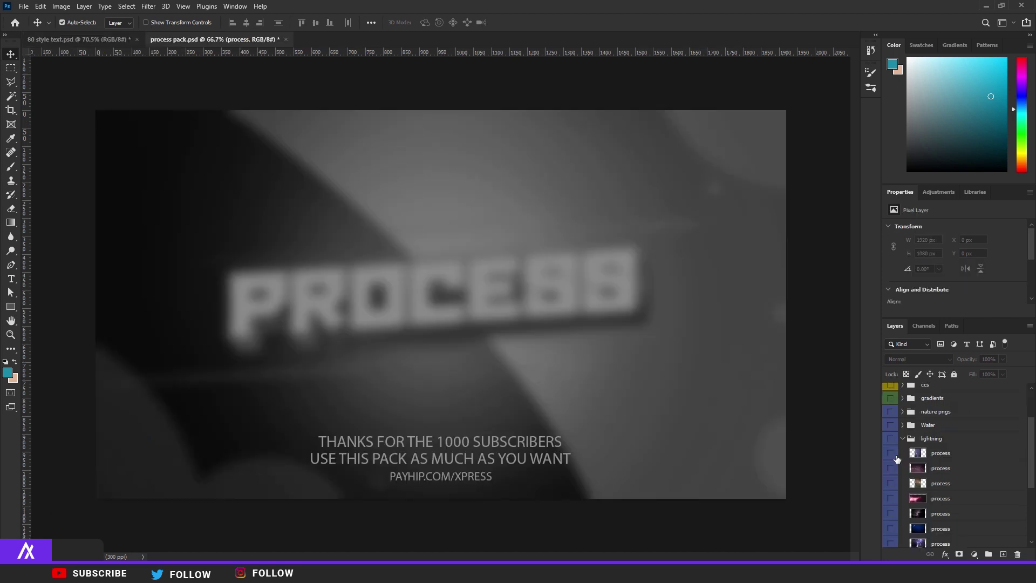
# Step: Preview the lightning images in process pack.psd and copy the purple branching bolt image into 80 style text.psd
pyautogui.click(891, 453)
pyautogui.click(891, 453)
pyautogui.click(893, 467)
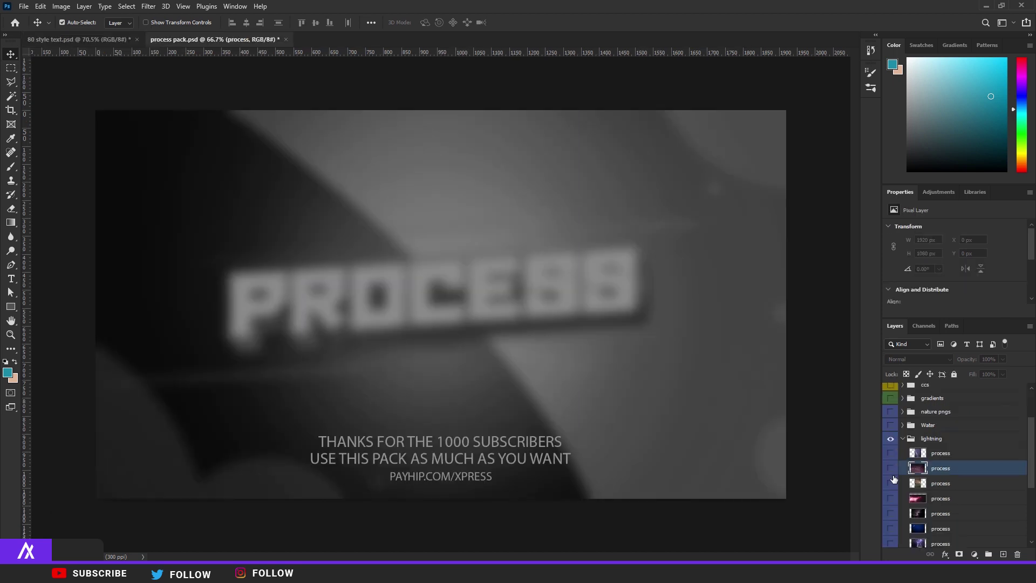
pyautogui.click(891, 469)
pyautogui.click(892, 469)
pyautogui.click(891, 470)
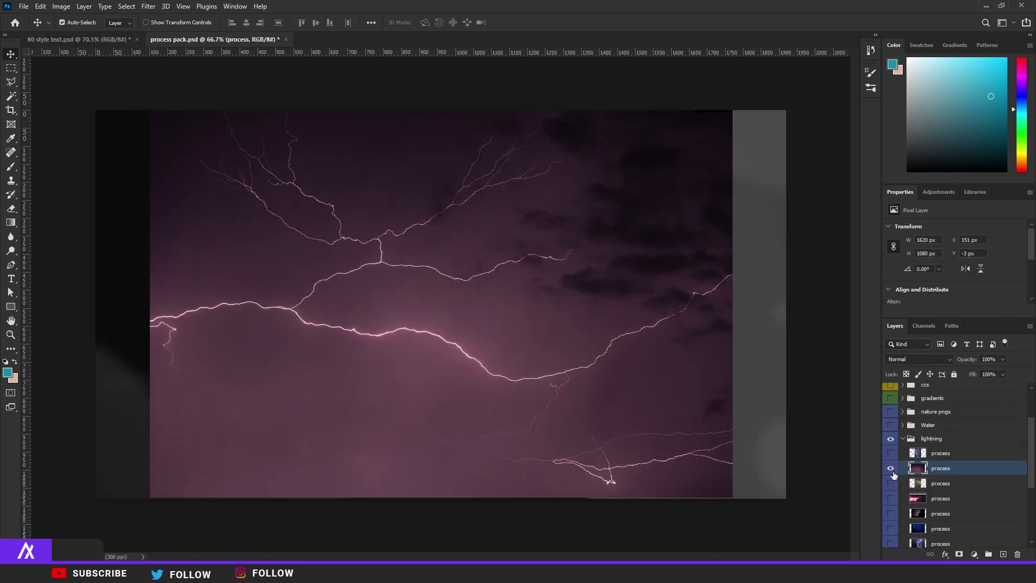
pyautogui.moveTo(922, 482); pyautogui.dragTo(949, 431)
pyautogui.moveTo(519, 269); pyautogui.dragTo(116, 68)
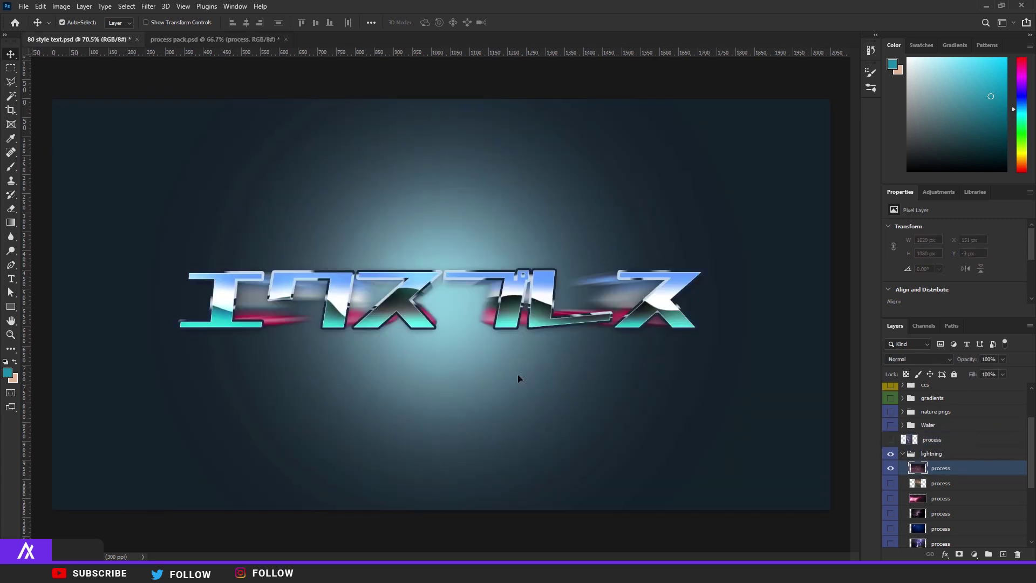
pyautogui.moveTo(517, 376); pyautogui.dragTo(517, 377)
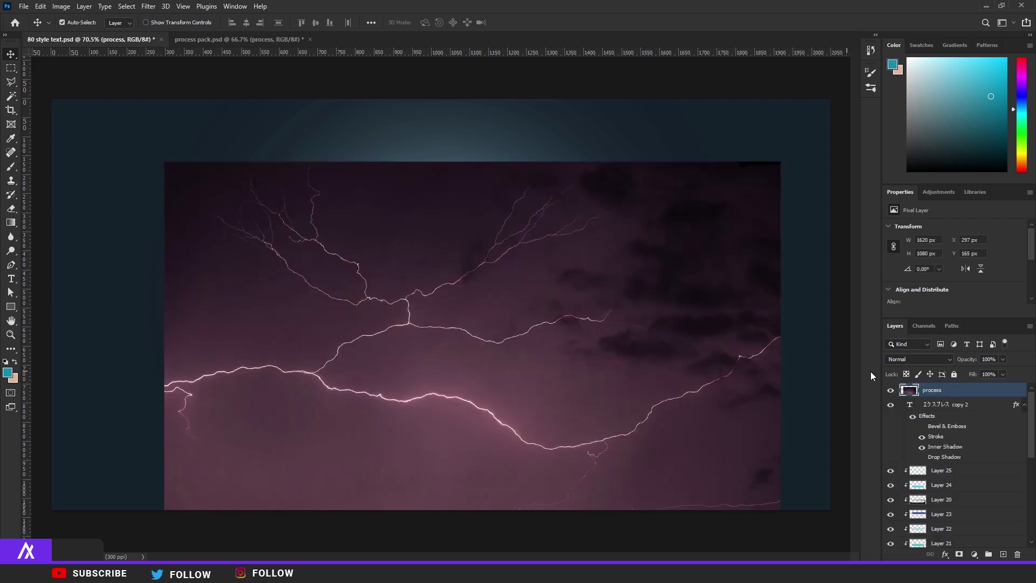
# Step: Set the purple lightning layer's blend mode to Color Dodge, and rotate and move it so the bolts cross the text's right half
pyautogui.click(912, 359)
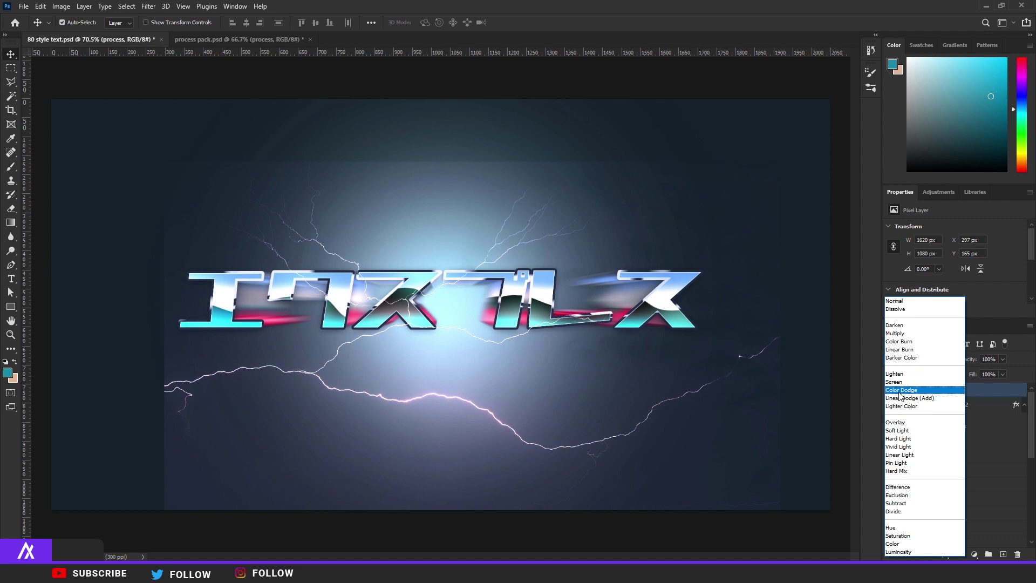
pyautogui.click(899, 390)
pyautogui.scroll(-3, 565, 302)
pyautogui.hotkey('ctrl', 't')
pyautogui.moveTo(543, 197); pyautogui.dragTo(445, 185)
pyautogui.moveTo(492, 225); pyautogui.dragTo(595, 194)
pyautogui.press('Return')
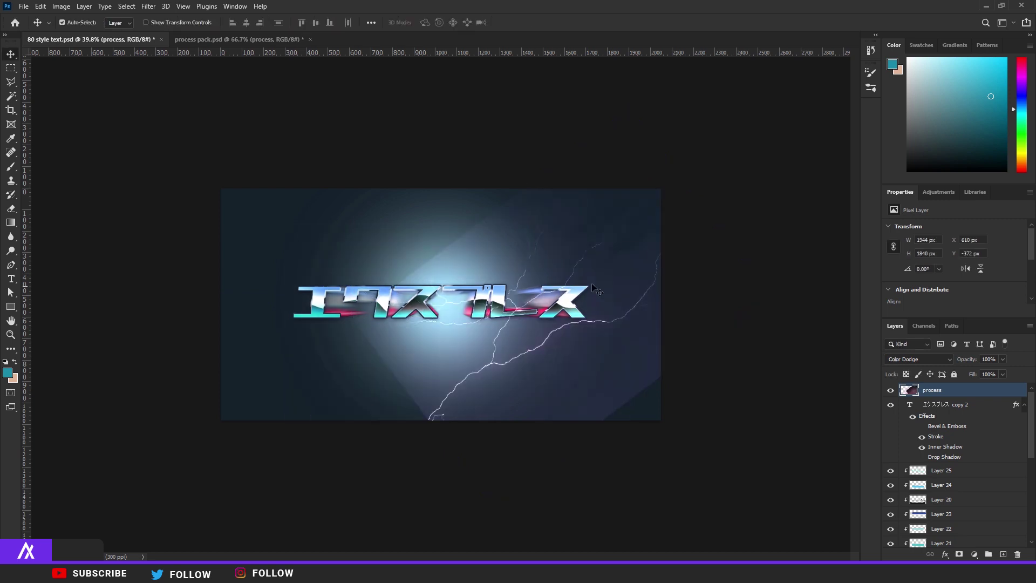
pyautogui.hotkey('ctrl', 't')
pyautogui.moveTo(506, 357); pyautogui.dragTo(524, 348)
pyautogui.press('Return')
# Step: Erase the visible edges around the purple lightning with a soft 432 px Eraser, lowering its opacity to 76%
pyautogui.click(11, 209)
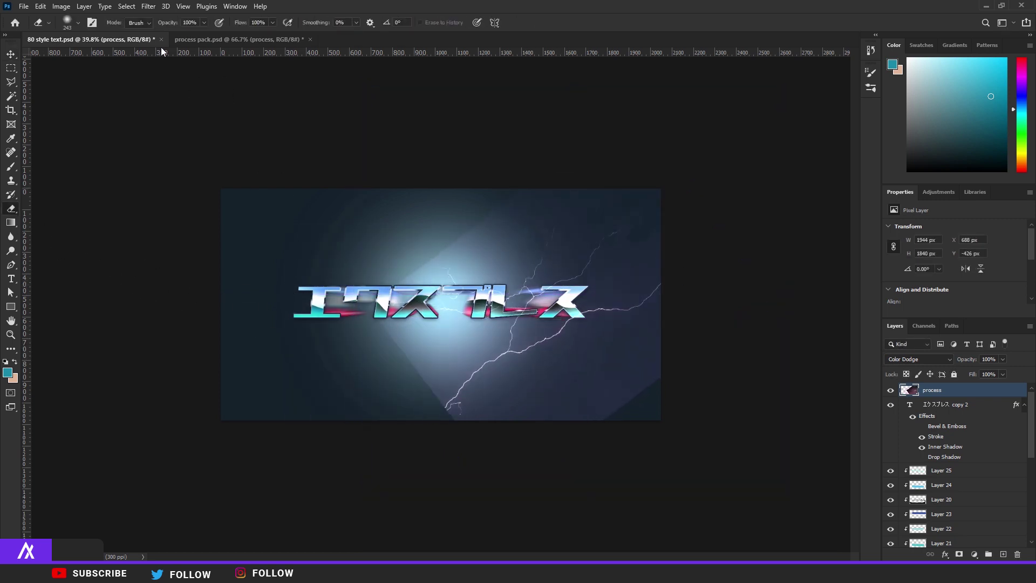
pyautogui.click(78, 24)
pyautogui.click(119, 57)
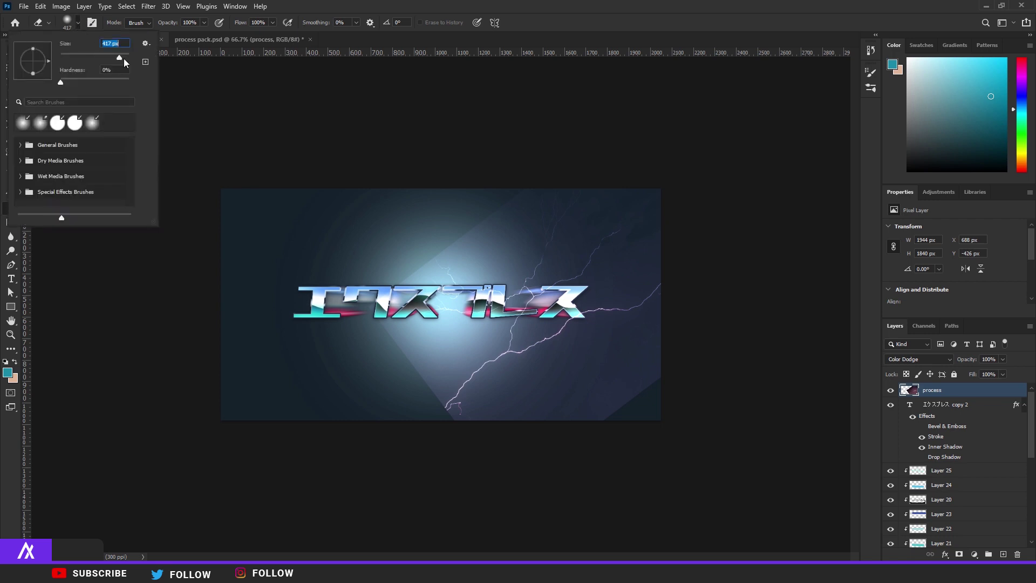
pyautogui.click(445, 378)
pyautogui.click(79, 24)
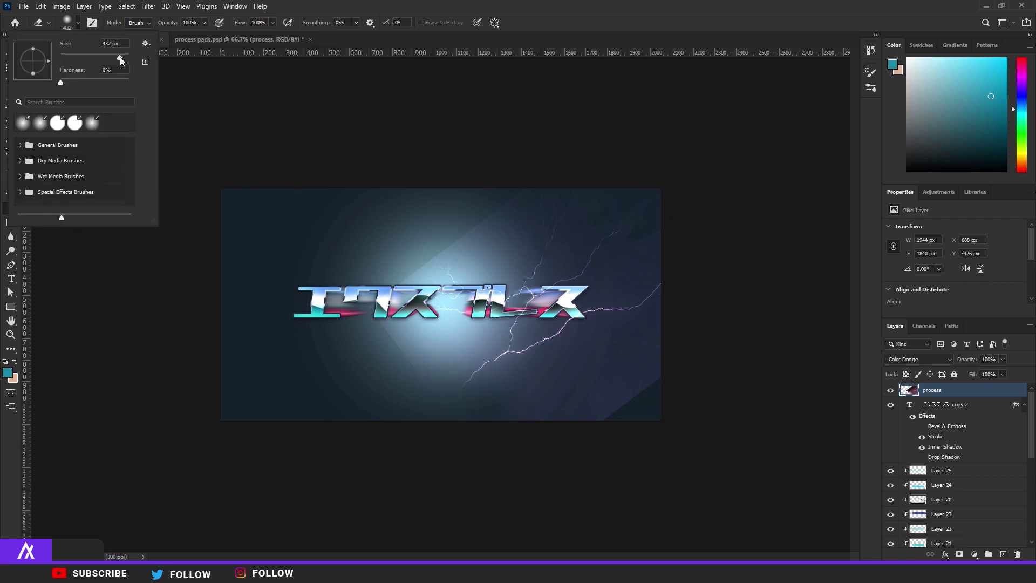
pyautogui.press('Return')
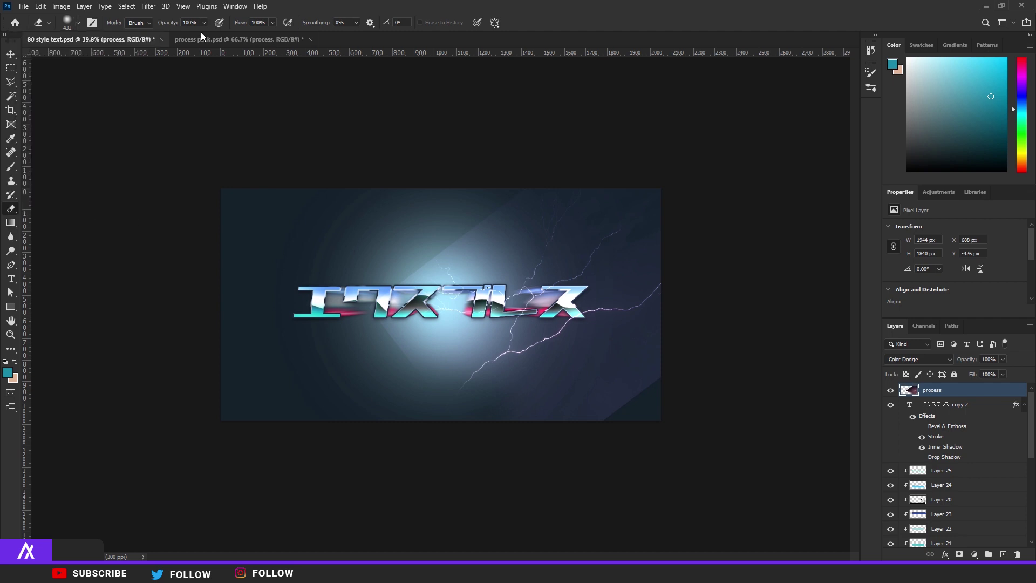
pyautogui.moveTo(197, 35); pyautogui.dragTo(192, 35)
pyautogui.moveTo(311, 323)
pyautogui.mouseDown()
pyautogui.moveTo(389, 325)
pyautogui.moveTo(539, 380)
pyautogui.moveTo(649, 369)
pyautogui.moveTo(646, 340)
pyautogui.mouseUp()
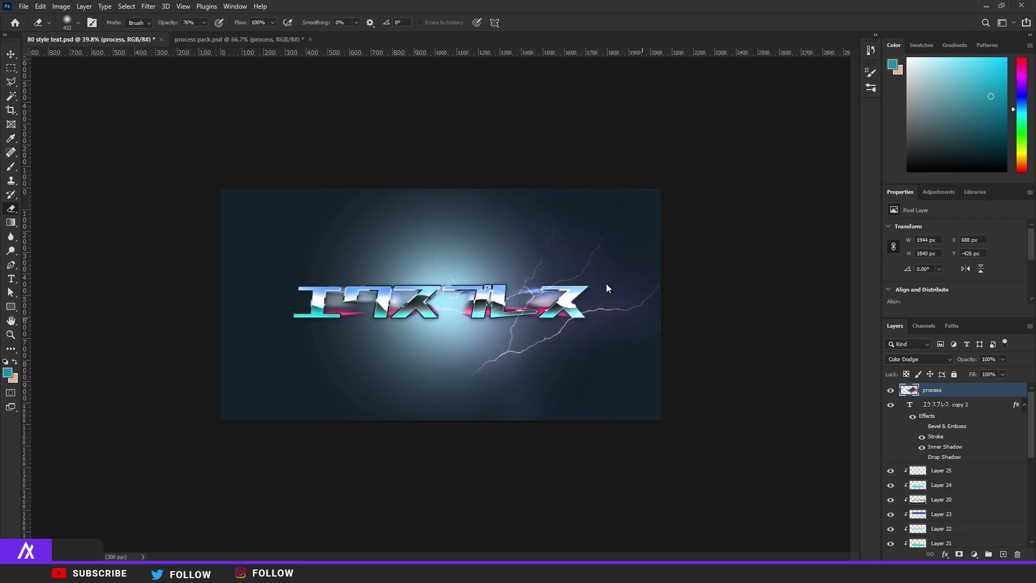
# Step: Warp the purple lightning layer to bend its bolts around the right half of the text
pyautogui.scroll(3, 577, 216)
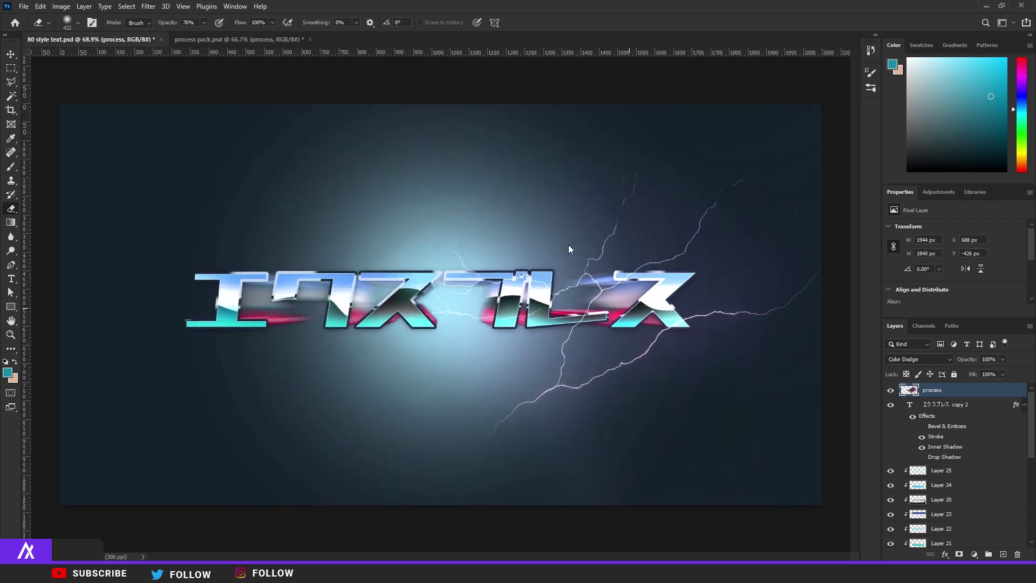
pyautogui.hotkey('ctrl', 't')
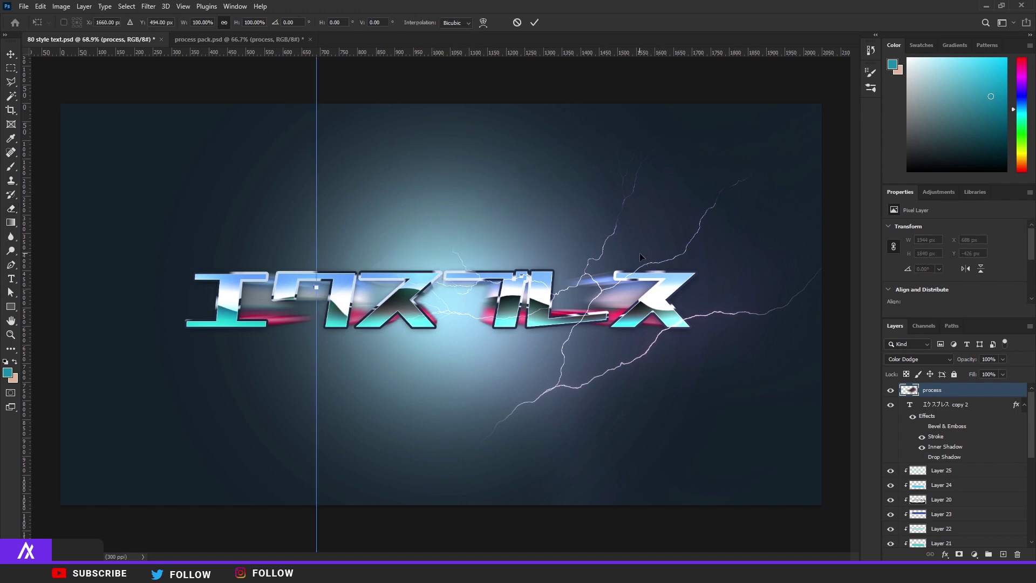
pyautogui.rightClick(630, 255)
pyautogui.click(642, 329)
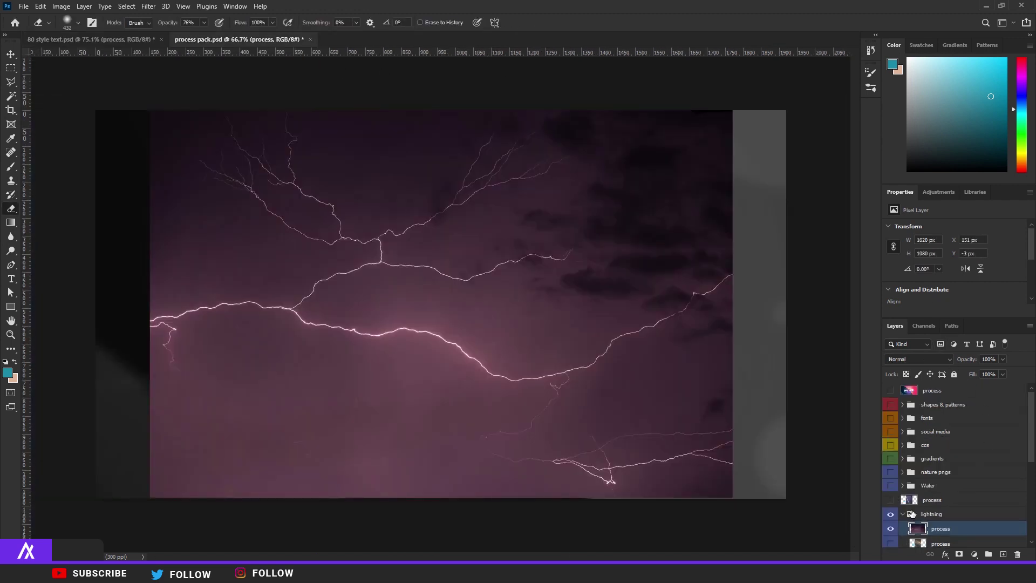
# Step: Copy a second, white-blue lightning image from process pack.psd's lightning group into 80 style text.psd
pyautogui.scroll(-1, 911, 513)
pyautogui.click(891, 498)
pyautogui.click(890, 499)
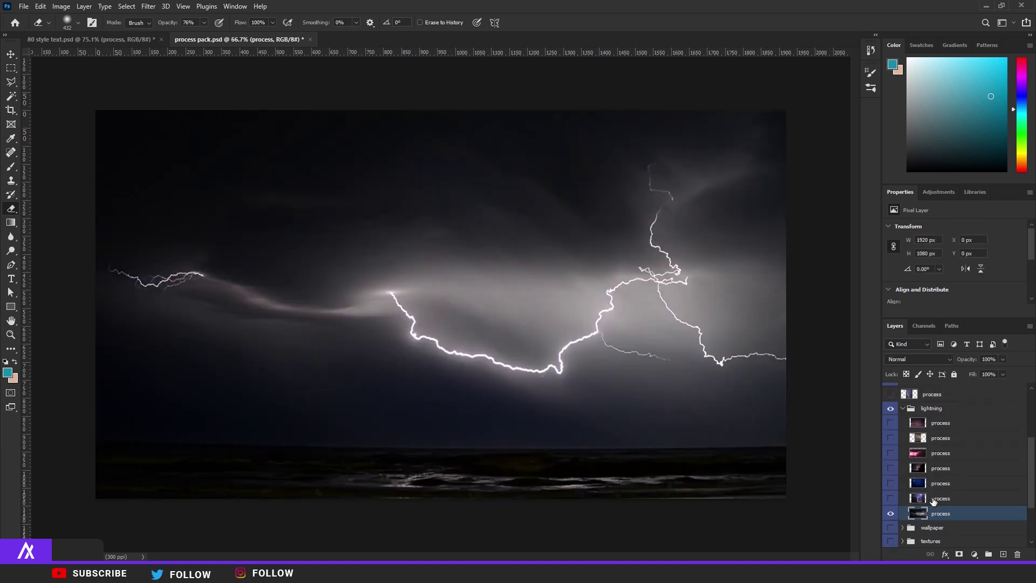
pyautogui.moveTo(931, 513); pyautogui.dragTo(938, 401)
pyautogui.press('v')
pyautogui.moveTo(531, 253); pyautogui.dragTo(455, 242)
# Step: Set the second lightning layer to Color Dodge, rotate it about 25° and place it over the text's left end
pyautogui.click(917, 358)
pyautogui.click(906, 392)
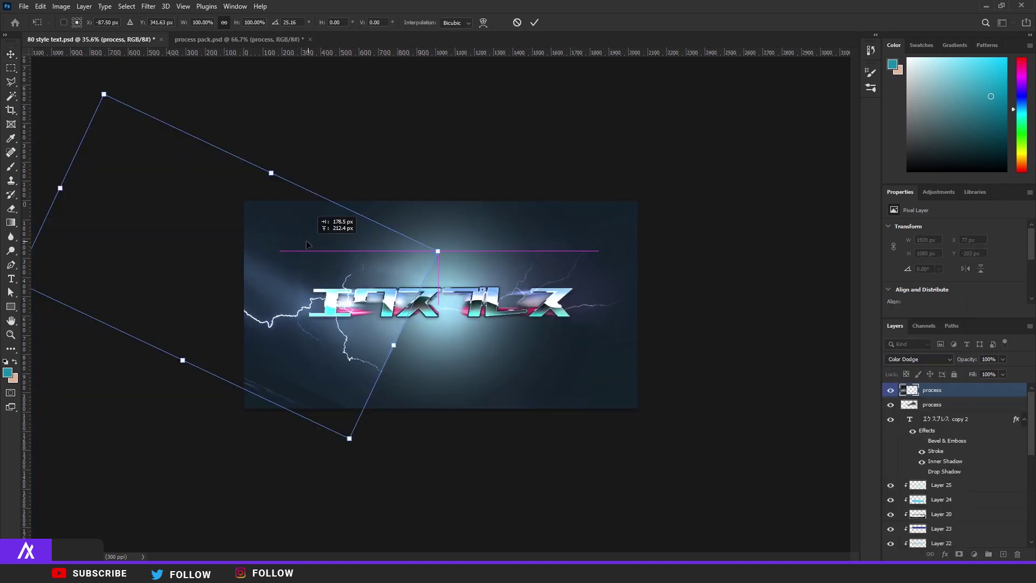
pyautogui.press('Return')
# Step: Erase the second lightning layer's hard edge between the text's left end and the centre glow
pyautogui.hotkey('ctrl', '+')
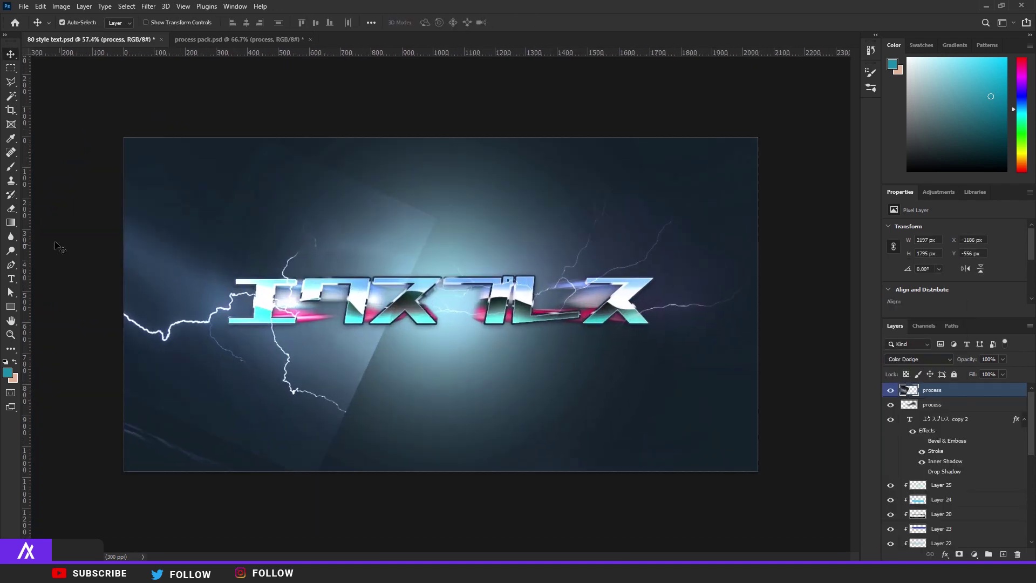
pyautogui.click(12, 208)
pyautogui.moveTo(413, 139)
pyautogui.mouseDown()
pyautogui.moveTo(406, 168)
pyautogui.moveTo(344, 214)
pyautogui.moveTo(411, 288)
pyautogui.moveTo(411, 343)
pyautogui.moveTo(379, 379)
pyautogui.moveTo(338, 390)
pyautogui.mouseUp()
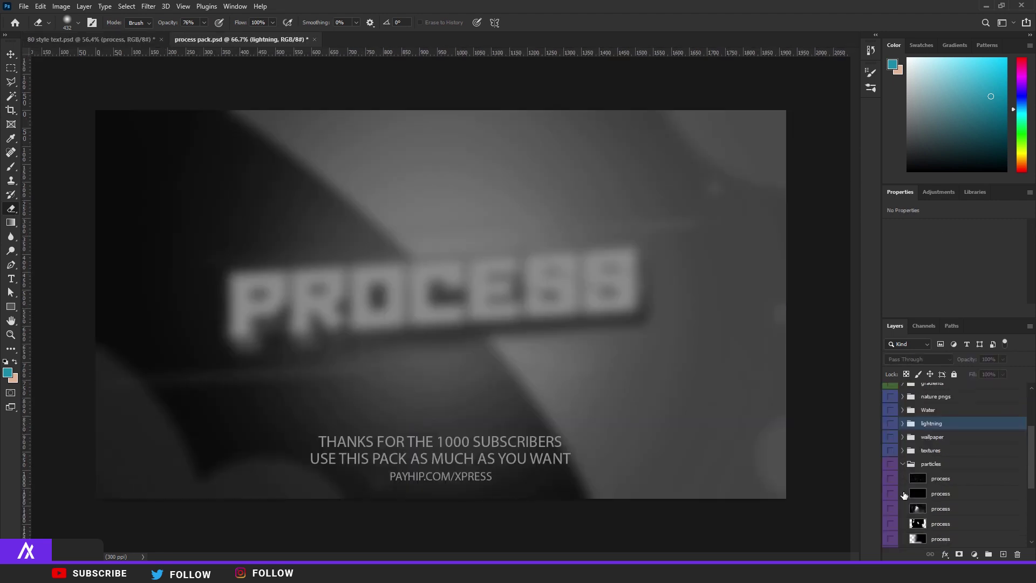
# Step: Copy a floating-particles image from process pack.psd's particles group into 80 style text.psd, spread over the whole canvas
pyautogui.scroll(-1, 895, 454)
pyautogui.click(890, 448)
pyautogui.click(925, 456)
pyautogui.press('v')
pyautogui.moveTo(924, 456); pyautogui.dragTo(928, 429)
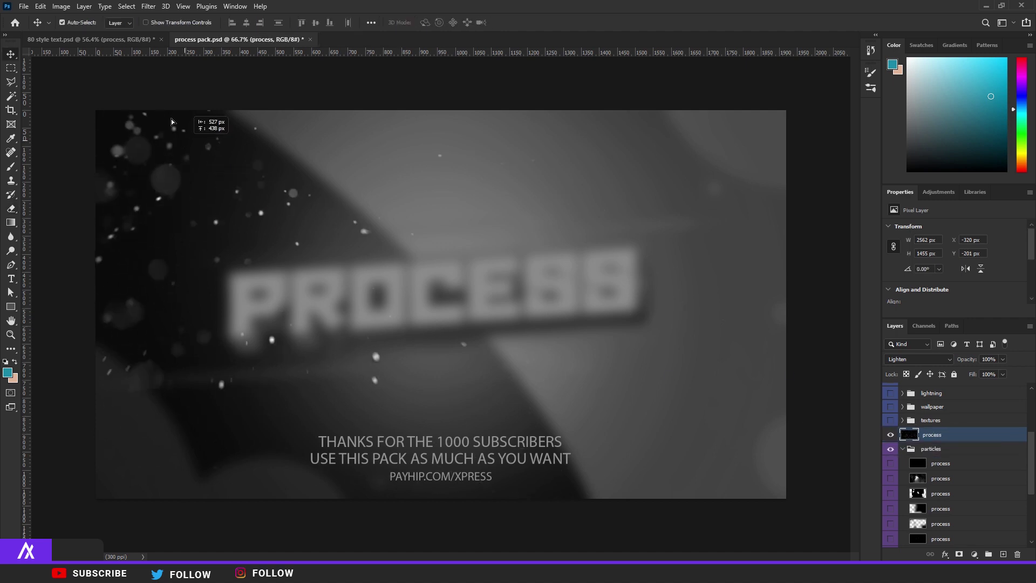
pyautogui.click(134, 40)
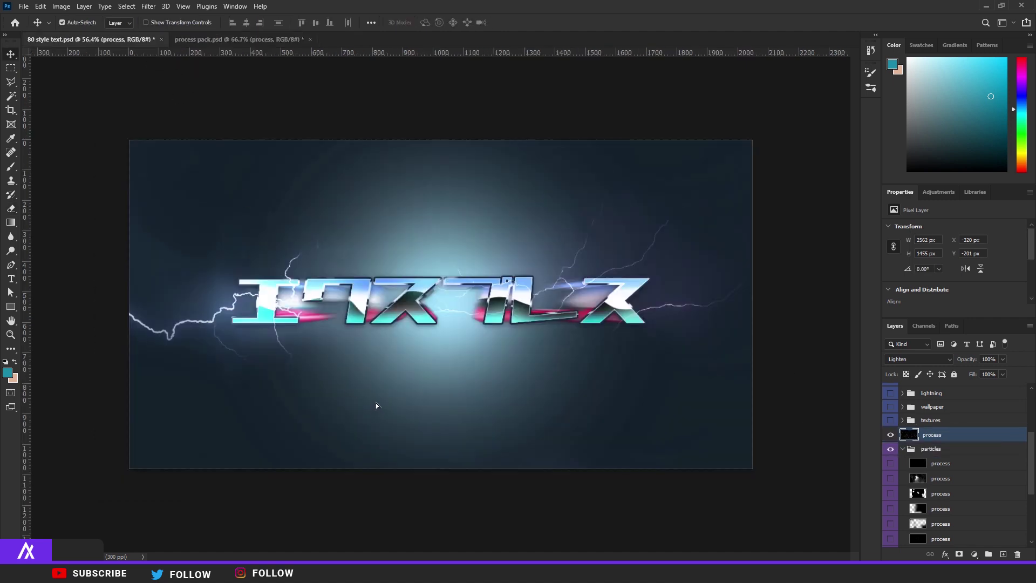
pyautogui.moveTo(376, 405); pyautogui.dragTo(376, 405)
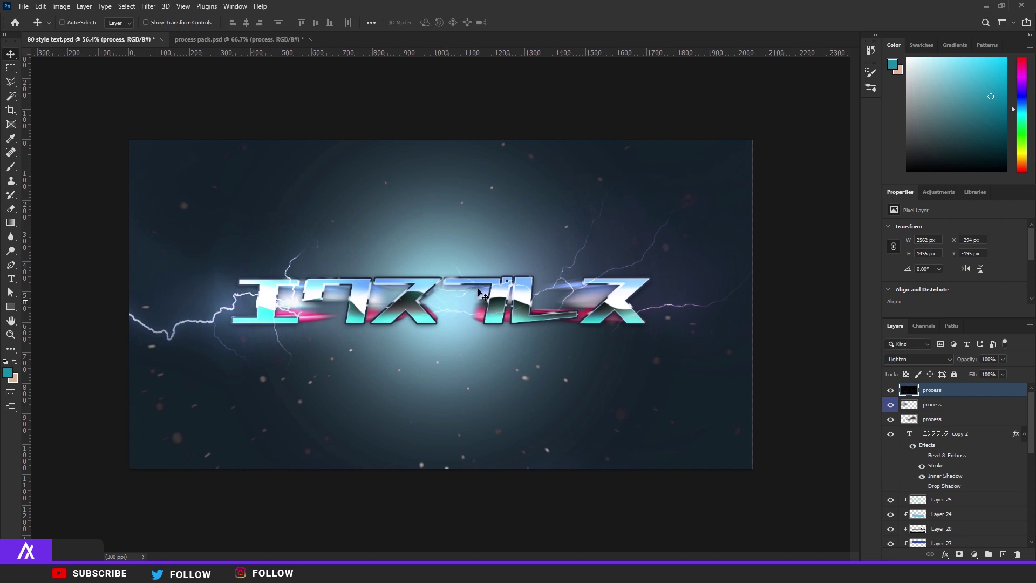
# Step: Recolour the particles layer with a Hue/Saturation adjustment
pyautogui.hotkey('ctrl', 'u')
pyautogui.moveTo(492, 183); pyautogui.dragTo(470, 212)
pyautogui.click(592, 249)
pyautogui.click(608, 134)
# Step: Preview further particle images in process pack.psd's particles group
pyautogui.press('v')
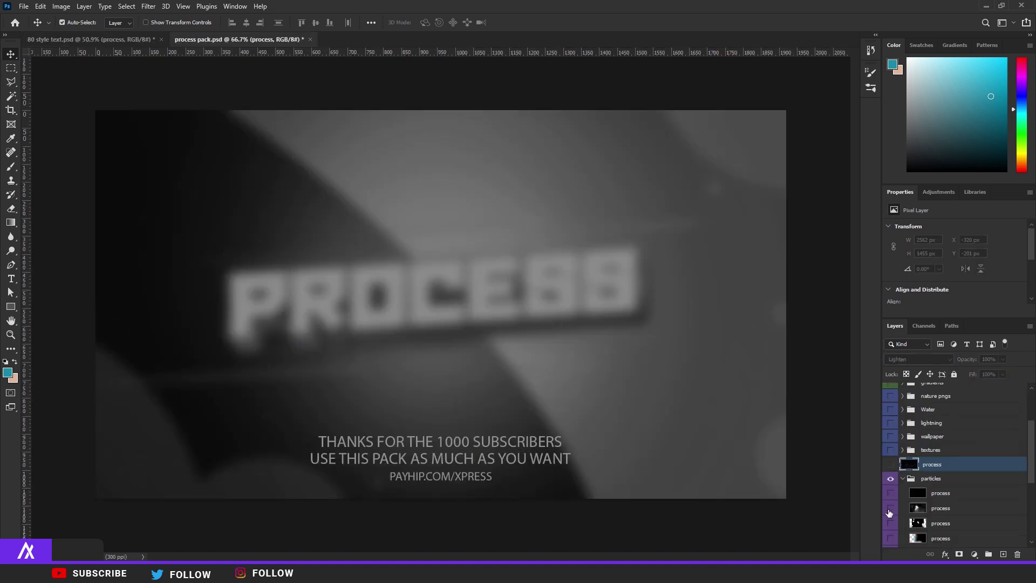
pyautogui.click(890, 508)
pyautogui.click(890, 510)
pyautogui.click(889, 523)
pyautogui.scroll(-1, 890, 519)
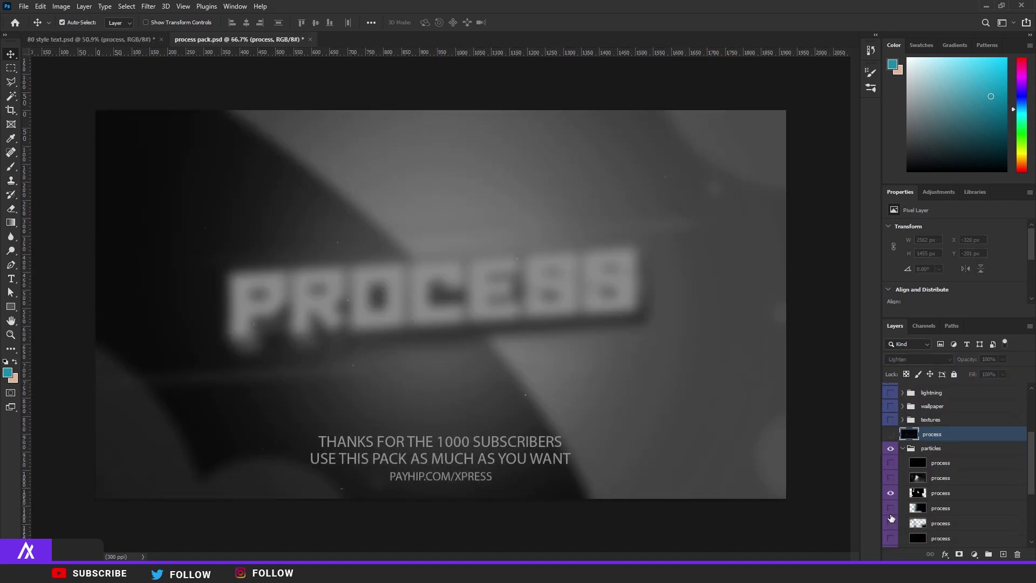
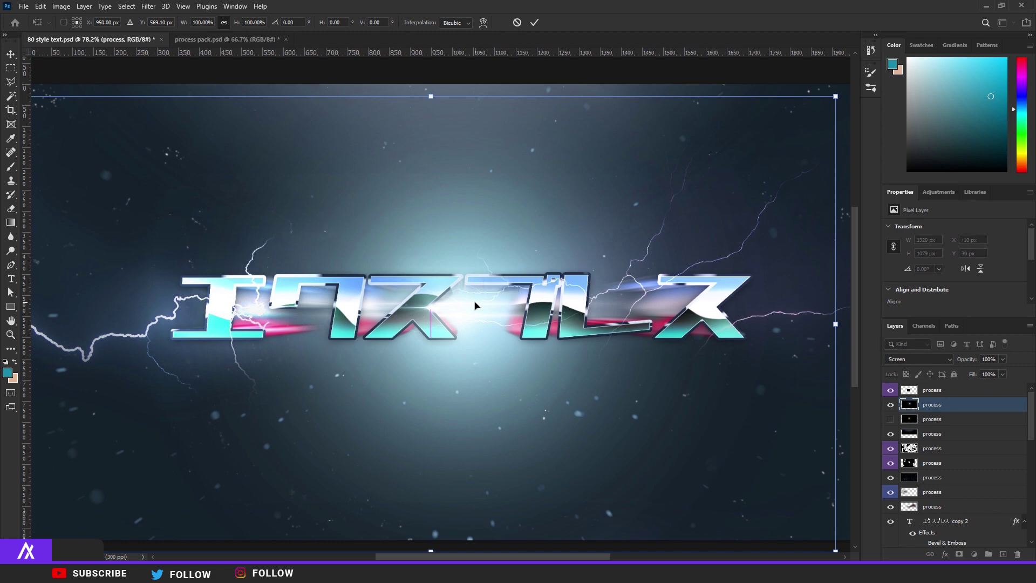
# Step: Apply the Screen-blended process layer's transform and move that layer between Layer 25 copy and Layer 29 in the stack
pyautogui.press('Return')
pyautogui.press('e')
pyautogui.scroll(-2, 929, 405)
pyautogui.moveTo(949, 565); pyautogui.dragTo(949, 474)
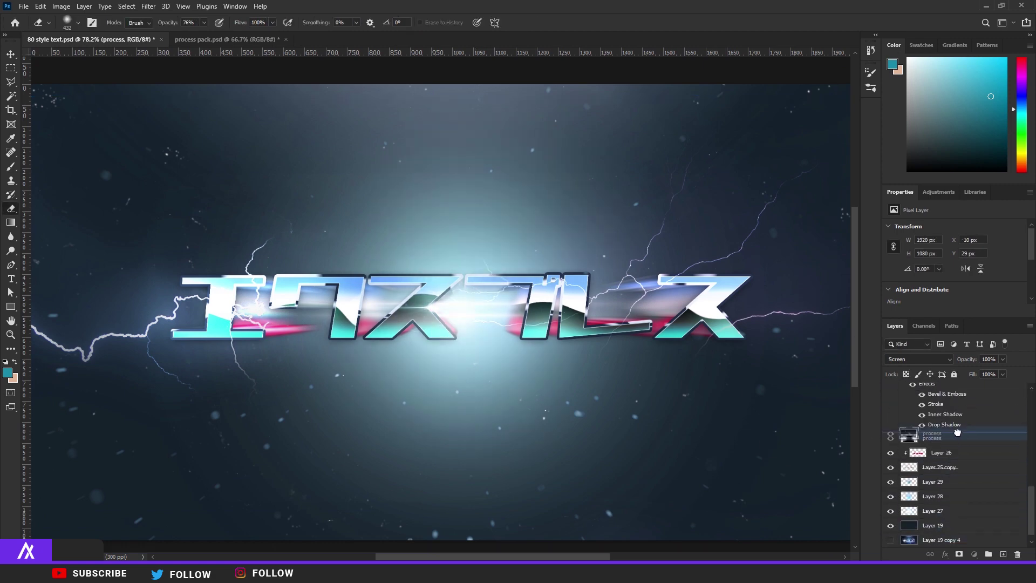
pyautogui.scroll(1, 160, 195)
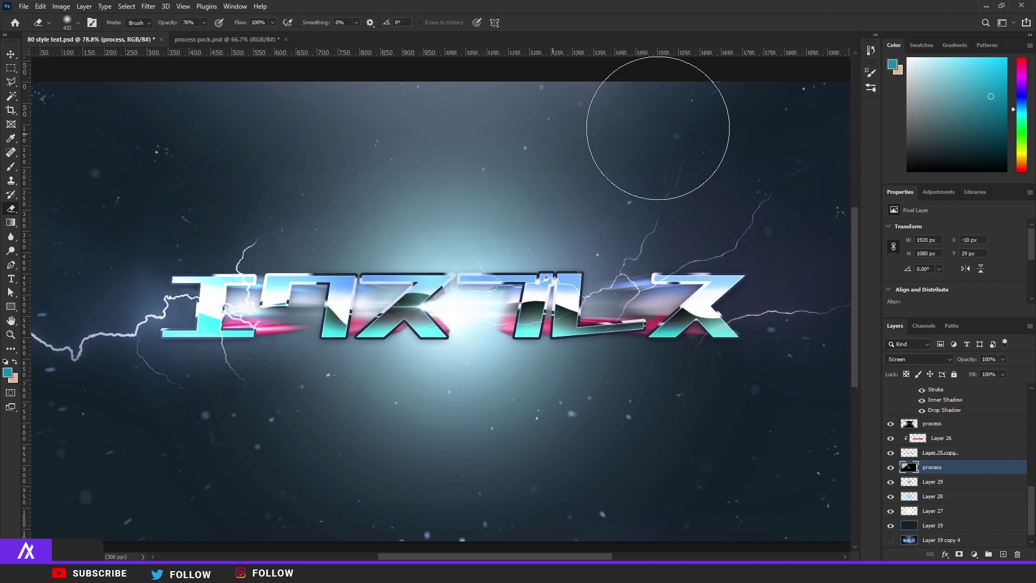
pyautogui.scroll(-5, 642, 338)
pyautogui.scroll(3, 301, 381)
pyautogui.scroll(5, 943, 444)
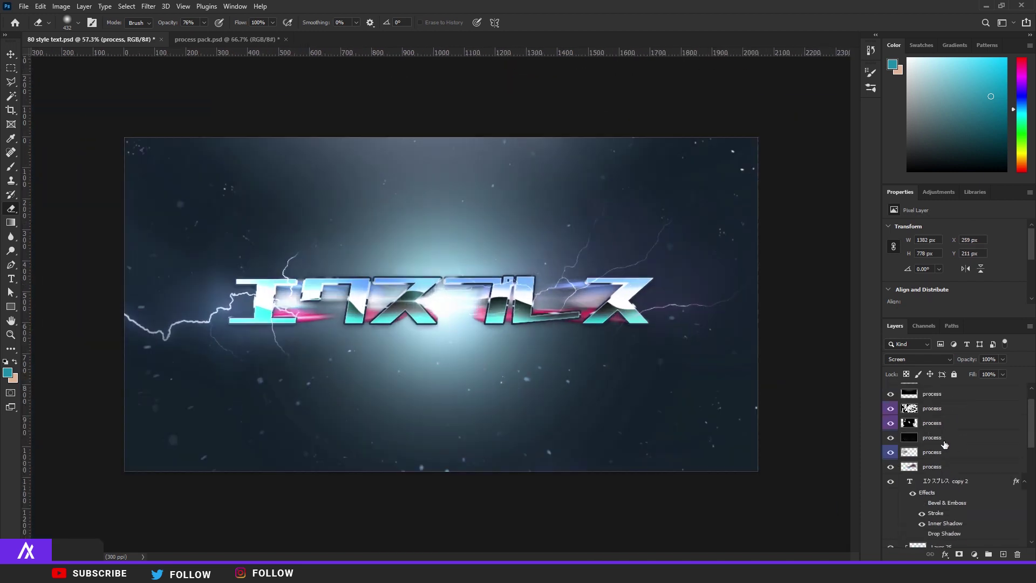
# Step: Show the hidden warm glow layer and move it so its glow sits in the canvas's lower-right corner
pyautogui.click(890, 404)
pyautogui.click(906, 405)
pyautogui.hotkey('ctrl', 't')
pyautogui.moveTo(450, 237)
pyautogui.mouseDown()
pyautogui.moveTo(452, 280)
pyautogui.moveTo(657, 281)
pyautogui.moveTo(655, 265)
pyautogui.moveTo(665, 315)
pyautogui.moveTo(765, 445)
pyautogui.moveTo(323, 252)
pyautogui.moveTo(239, 135)
pyautogui.mouseUp()
pyautogui.press('Return')
pyautogui.press('e')
# Step: Duplicate the glow layer, enlarge the copy to about 2660 × 1496 px and place its glow at the canvas's upper-left edge
pyautogui.hotkey('ctrl', 'j')
pyautogui.hotkey('ctrl', 't')
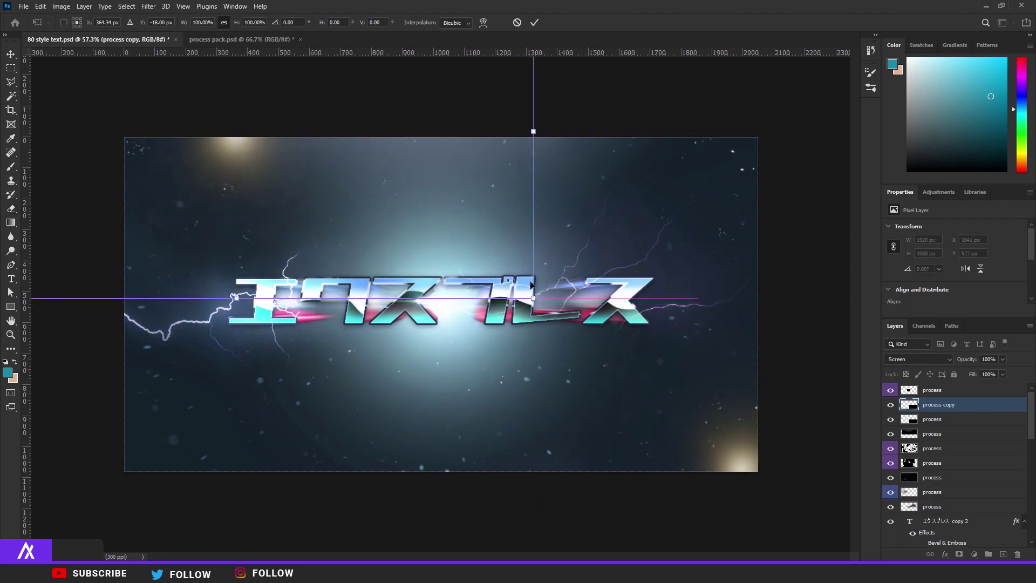
pyautogui.moveTo(534, 299); pyautogui.dragTo(650, 362)
pyautogui.moveTo(540, 288); pyautogui.dragTo(541, 243)
pyautogui.press('Return')
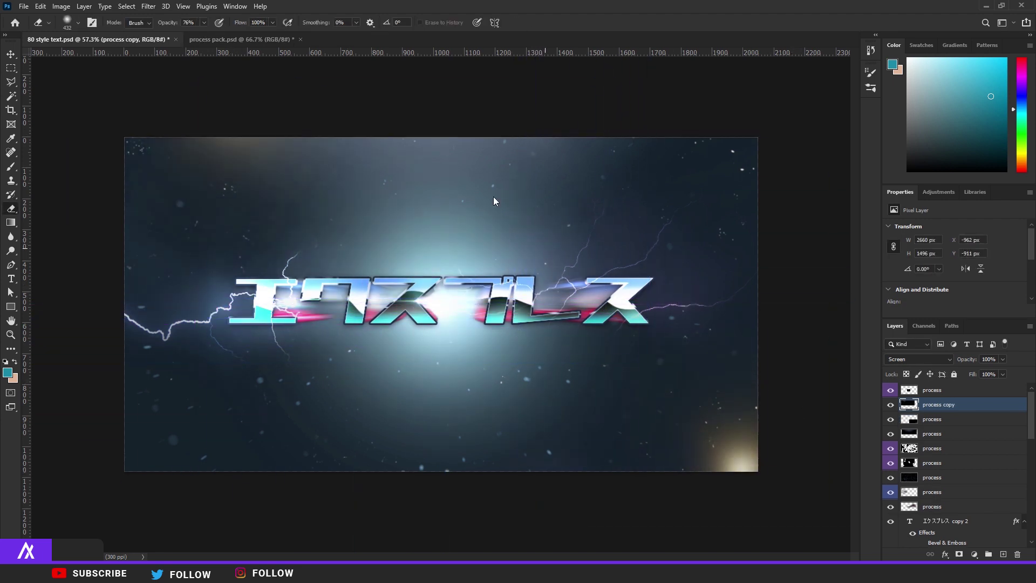
# Step: Colorize the upper-left glow purple with a more saturated Hue/Saturation adjustment
pyautogui.hotkey('ctrl', 'u')
pyautogui.click(754, 248)
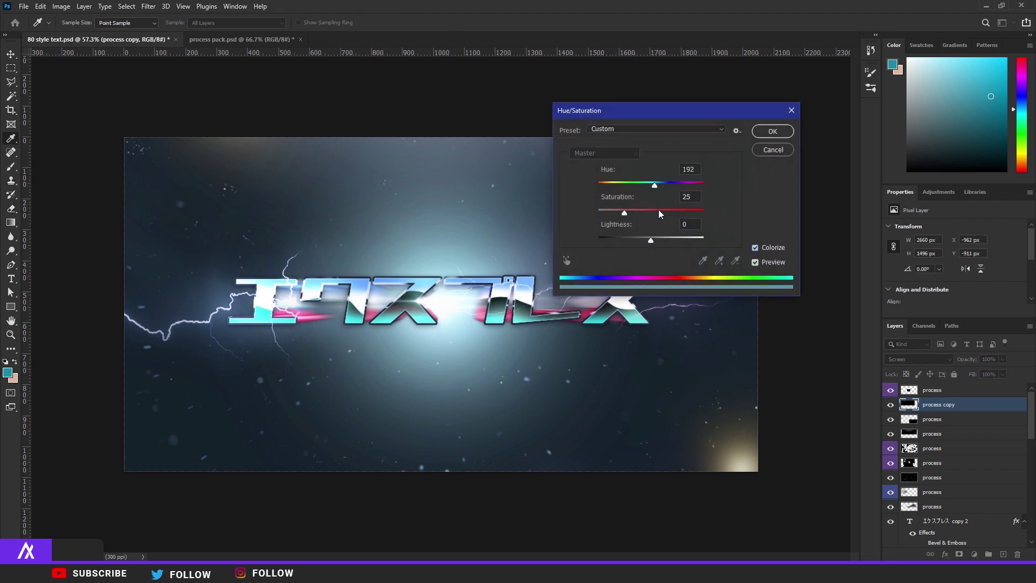
pyautogui.moveTo(660, 186)
pyautogui.mouseDown()
pyautogui.moveTo(697, 183)
pyautogui.moveTo(668, 185)
pyautogui.mouseUp()
pyautogui.moveTo(624, 213); pyautogui.dragTo(686, 184)
pyautogui.click(771, 131)
# Step: Colorize the lower-right glow purple with Hue/Saturation, using hue 264
pyautogui.click(936, 419)
pyautogui.hotkey('ctrl', 'u')
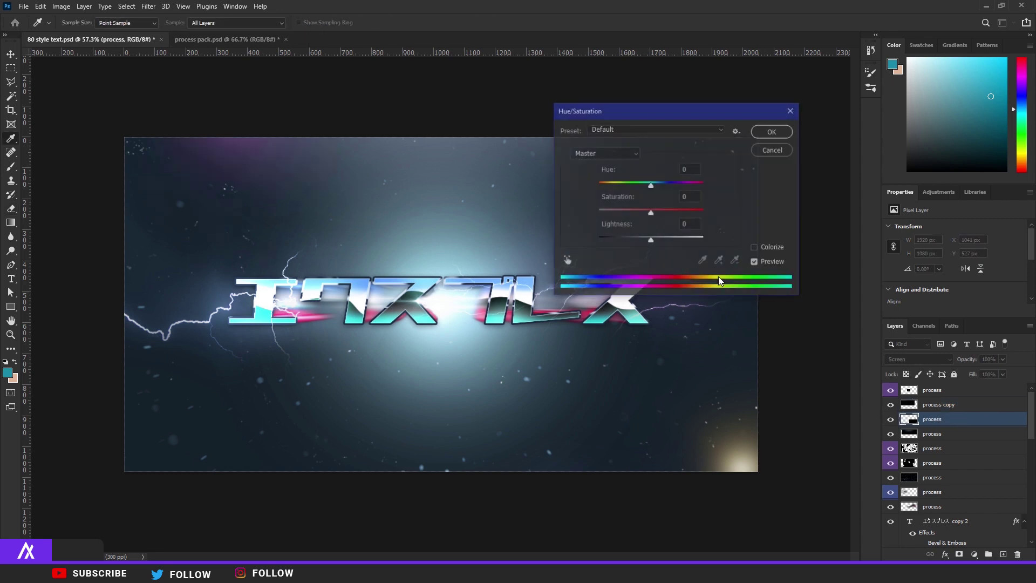
pyautogui.click(755, 247)
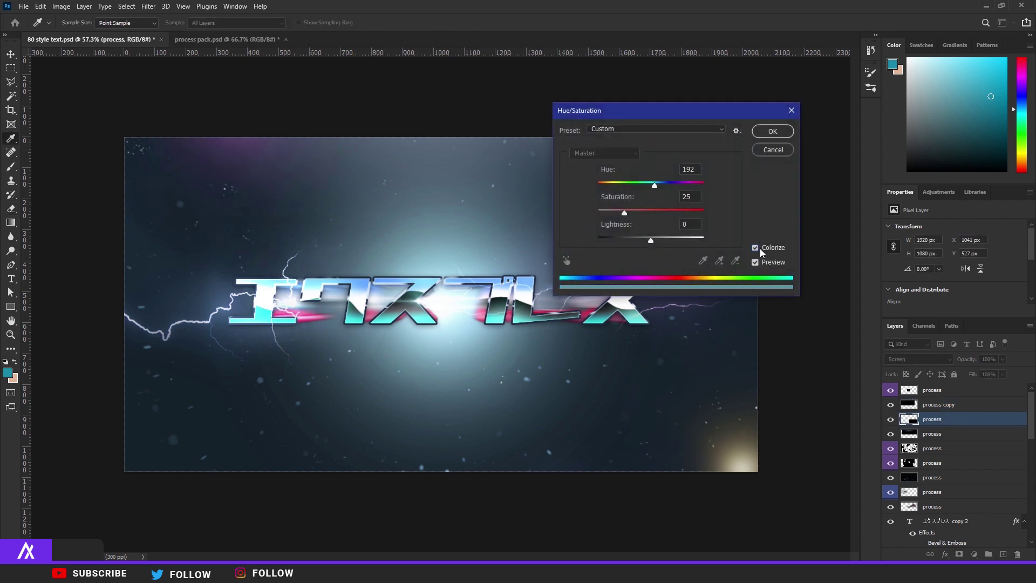
pyautogui.click(677, 185)
pyautogui.click(659, 213)
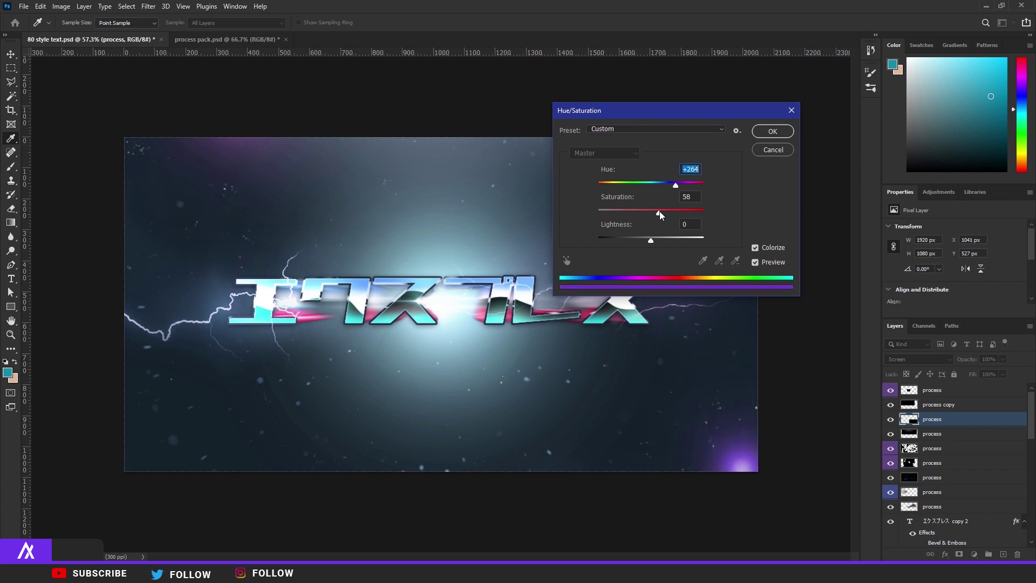
pyautogui.click(649, 212)
pyautogui.click(772, 132)
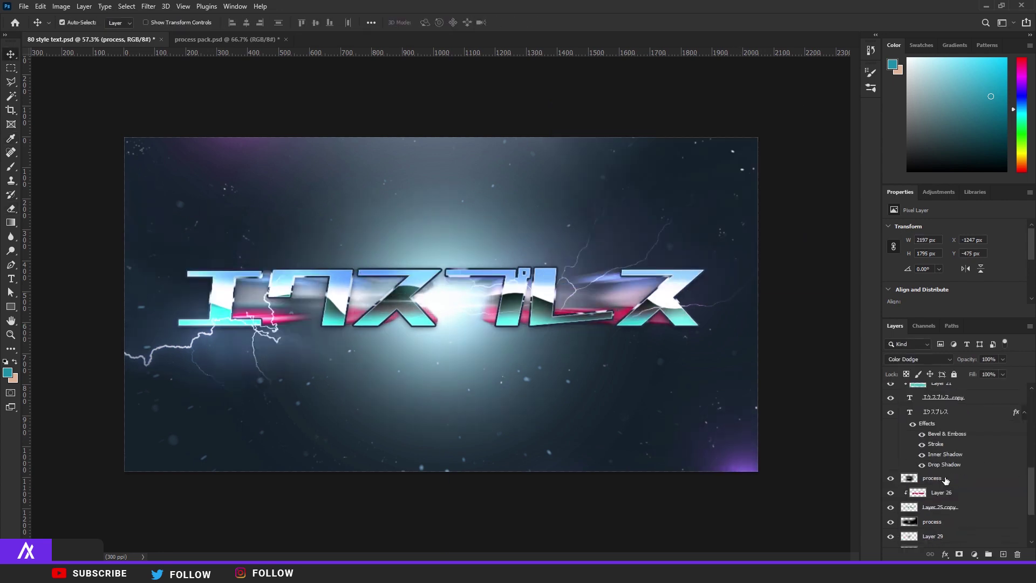
# Step: Select all artwork layers from the topmost process layer down to Layer 19
pyautogui.scroll(5, 945, 480)
pyautogui.click(937, 399)
pyautogui.scroll(-5, 947, 431)
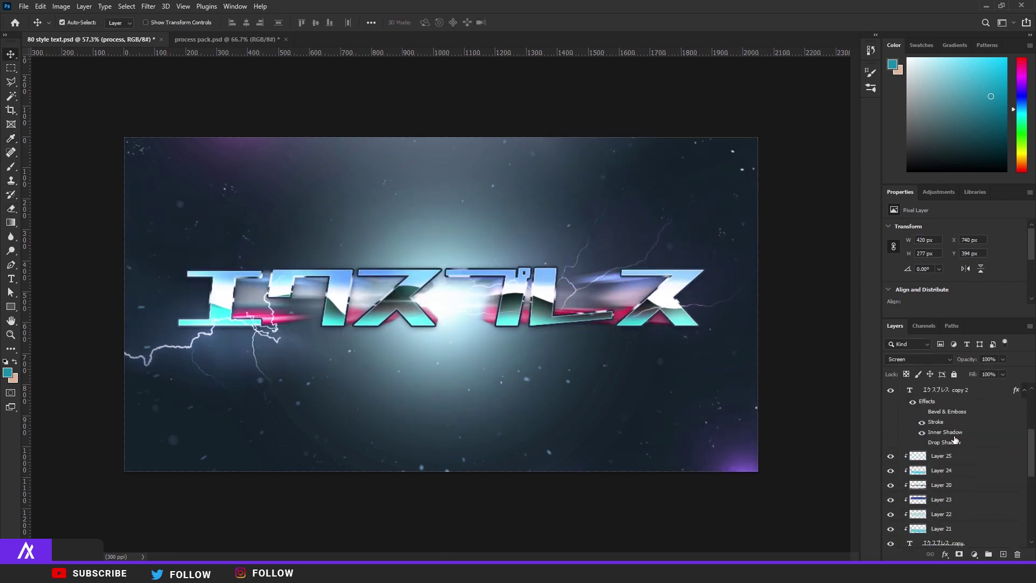
pyautogui.scroll(-1, 954, 464)
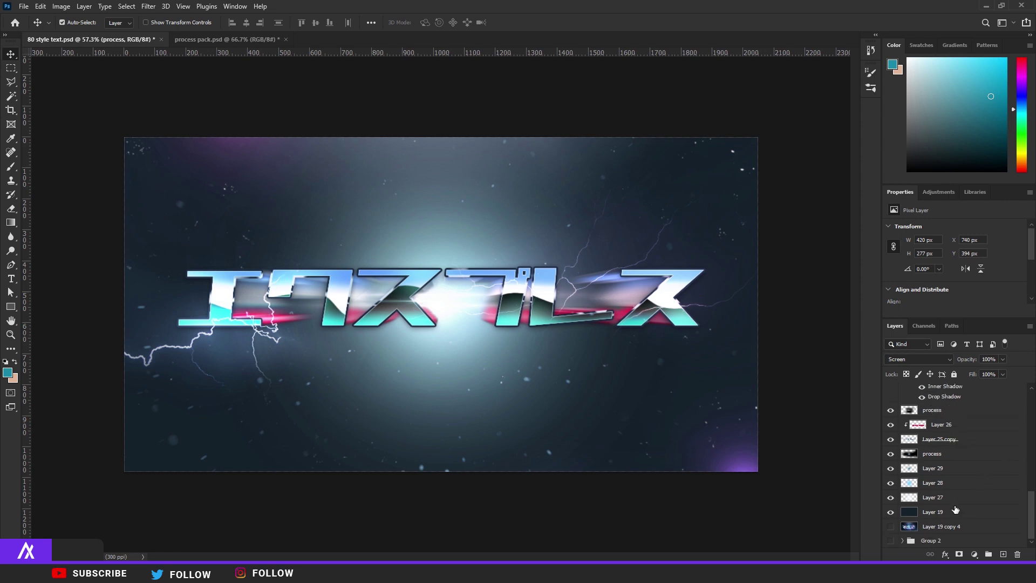
pyautogui.keyDown('shift'); pyautogui.click(951, 514); pyautogui.keyUp('shift')
pyautogui.scroll(5, 952, 486)
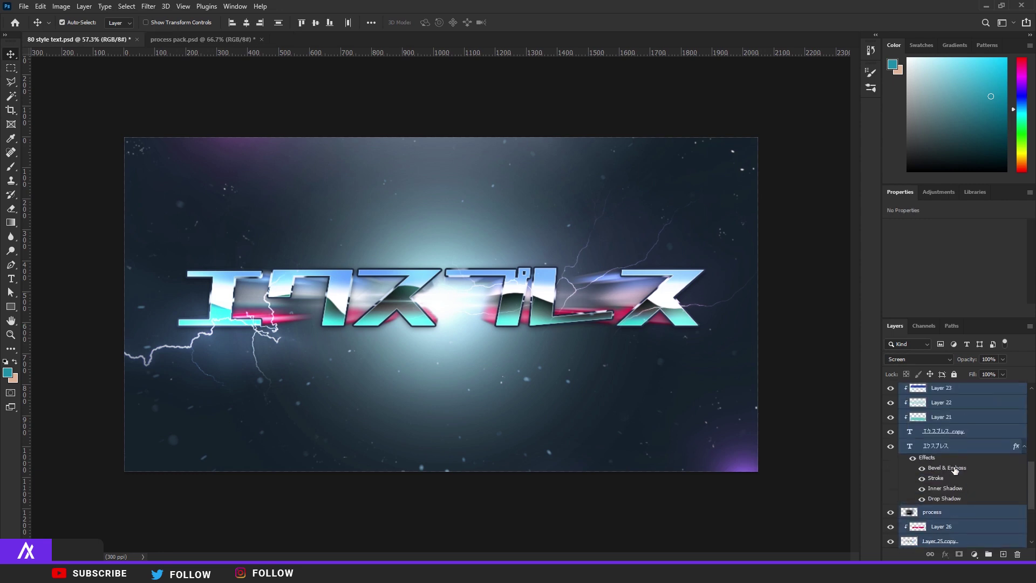
pyautogui.scroll(5, 952, 421)
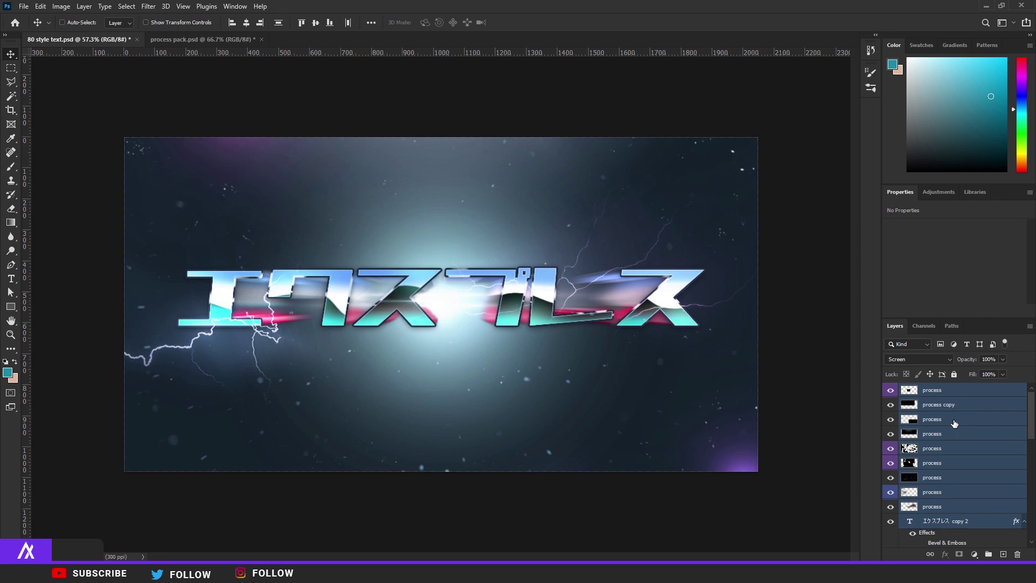
# Step: Merge duplicates of the selected layers, cut the canvas area onto a new layer and delete the leftover merged layer
pyautogui.moveTo(124, 137); pyautogui.dragTo(866, 547)
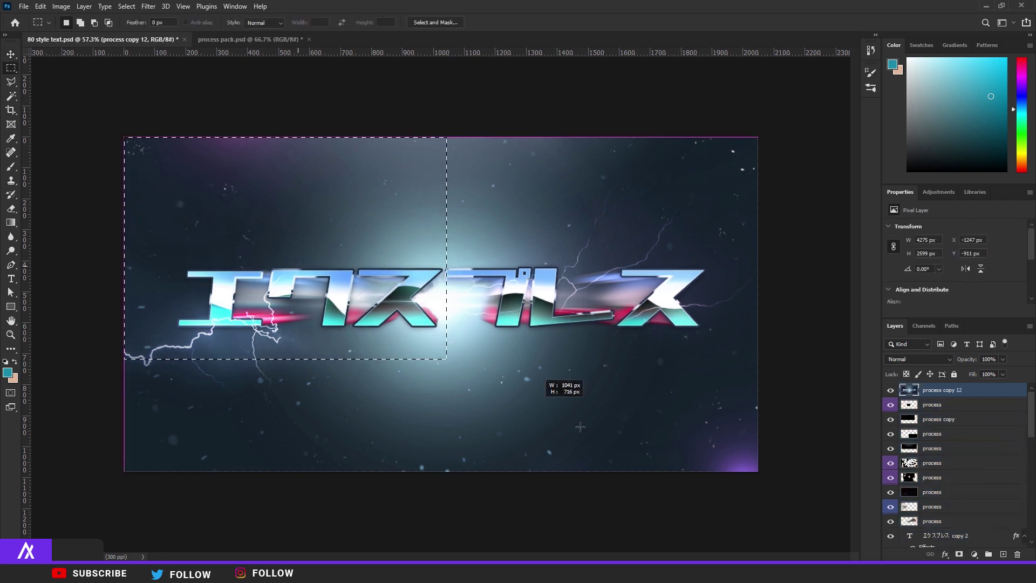
pyautogui.rightClick(234, 224)
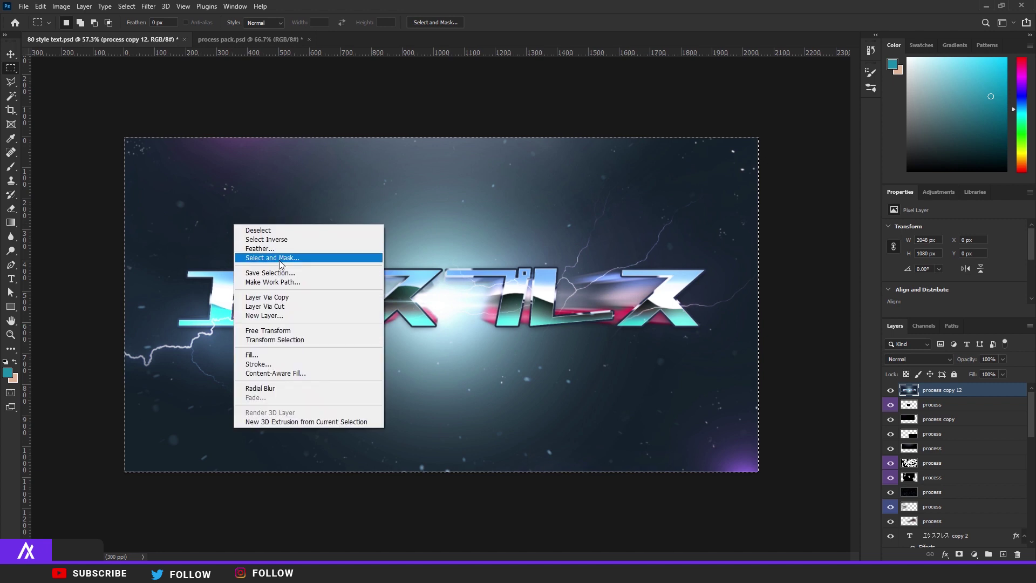
pyautogui.click(288, 301)
pyautogui.click(943, 407)
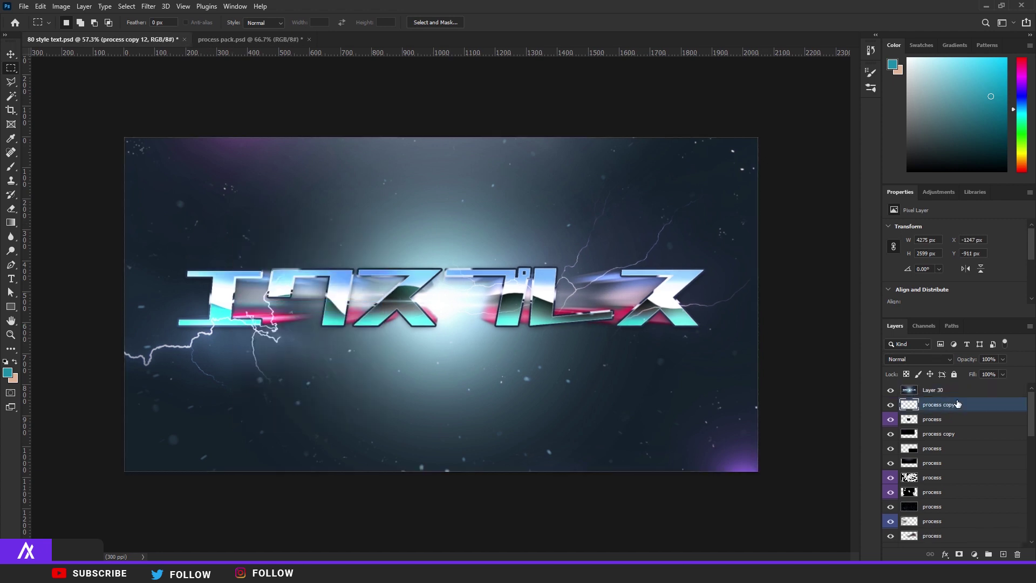
pyautogui.press('Delete')
# Step: Duplicate Layer 30 and, in Camera Raw, set temperature -7, tint +13, exposure -0.15, contrast +21 and highlights +5
pyautogui.hotkey('ctrl', 'j')
pyautogui.click(149, 6)
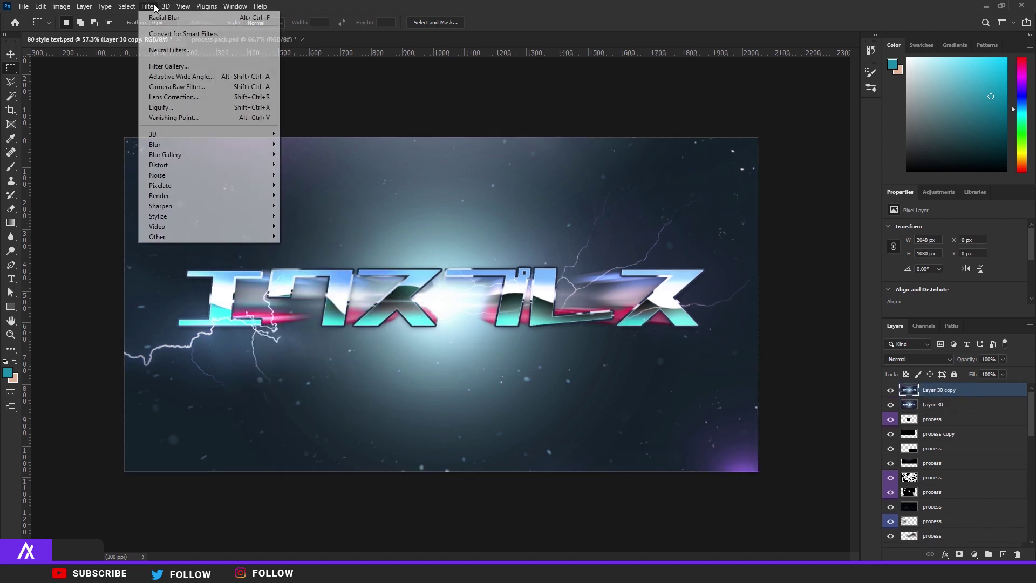
pyautogui.click(186, 90)
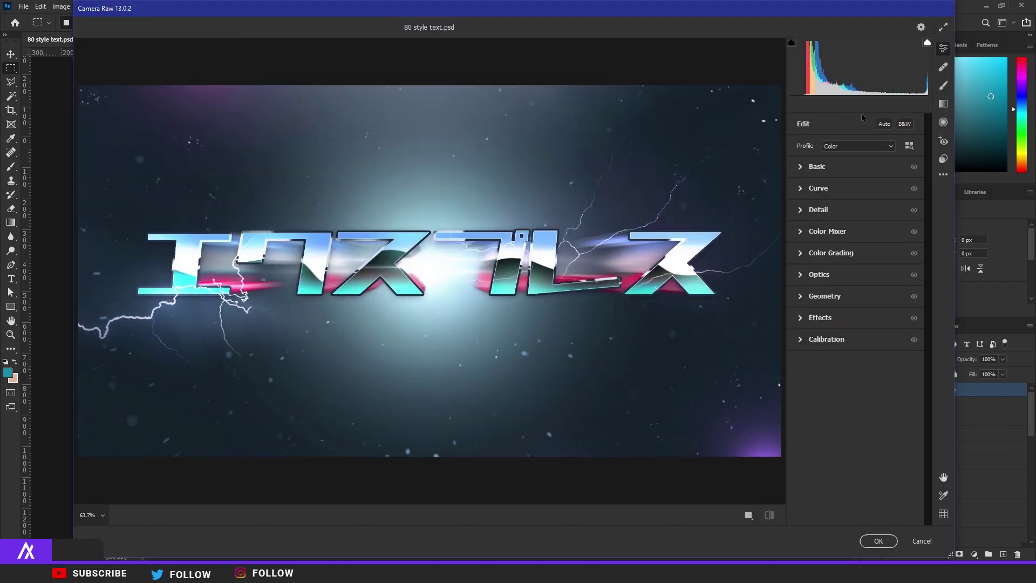
pyautogui.click(801, 167)
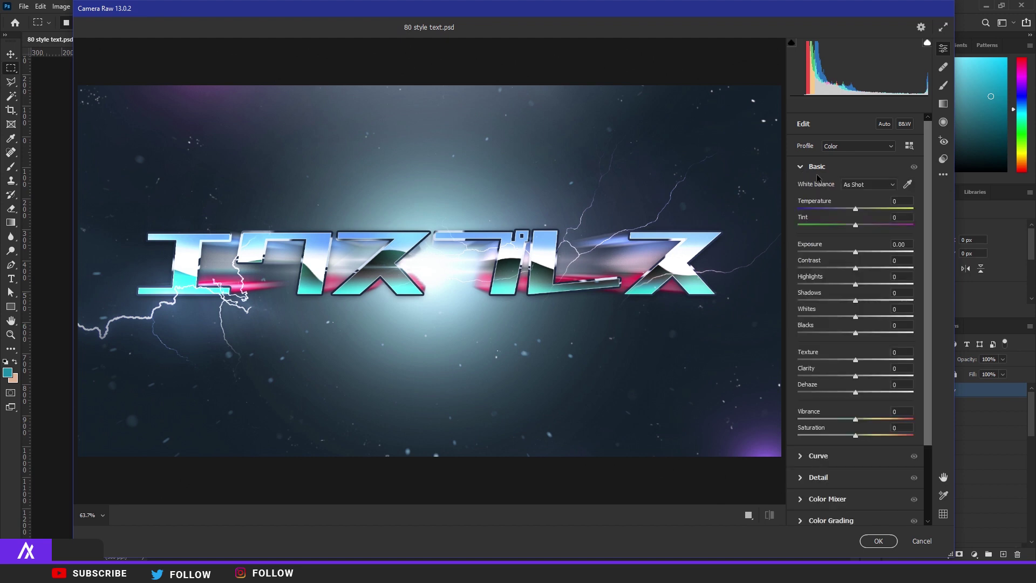
pyautogui.moveTo(855, 209); pyautogui.dragTo(860, 287)
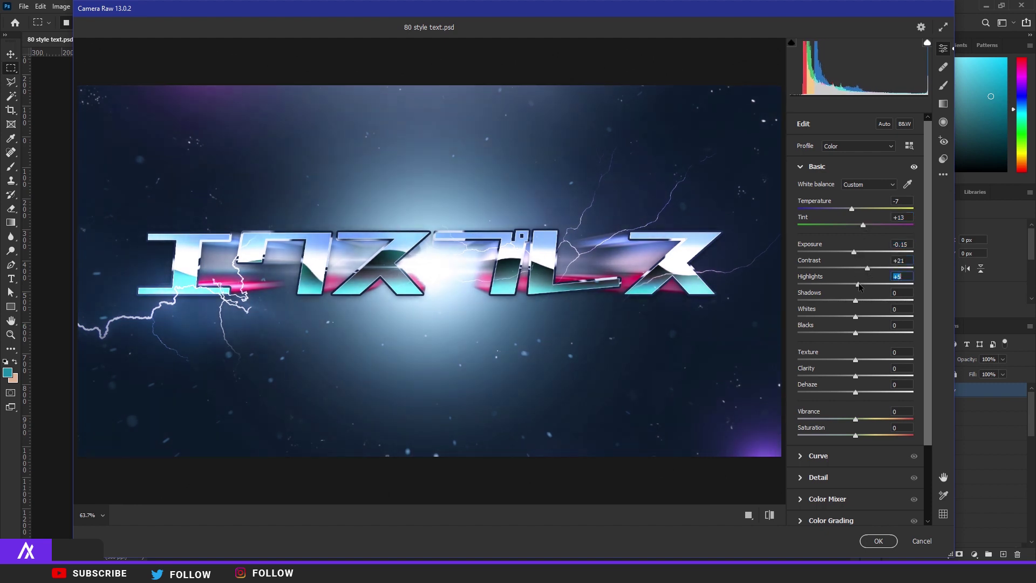
# Step: Set Camera Raw shadows to -11, whites to +7, blacks to -3, texture to +21 and clarity to +10
pyautogui.scroll(-2, 860, 256)
pyautogui.moveTo(855, 248); pyautogui.dragTo(872, 272)
pyautogui.scroll(-1, 853, 280)
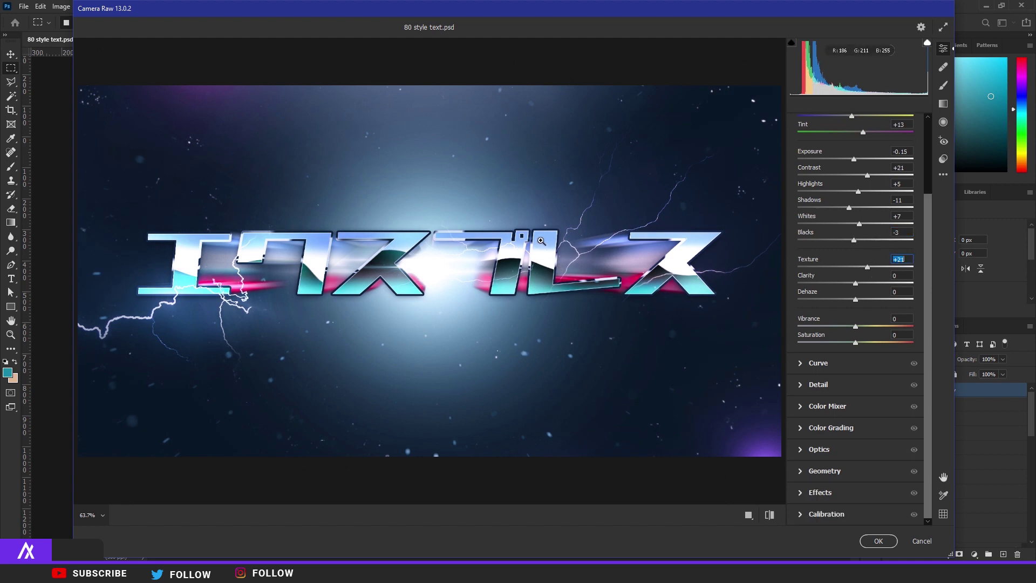
pyautogui.moveTo(855, 283)
pyautogui.mouseDown()
pyautogui.moveTo(875, 294)
pyautogui.moveTo(863, 294)
pyautogui.mouseUp()
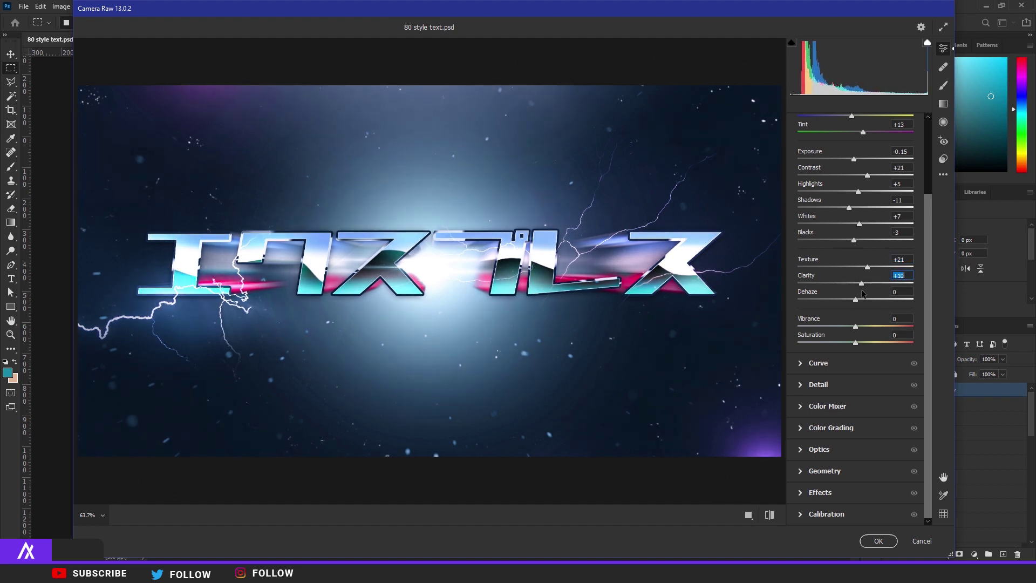
# Step: Adjust the Camera Raw parametric curve to highlights +9, lights -6, darks -11 and shadows -5
pyautogui.click(802, 363)
pyautogui.moveTo(855, 369); pyautogui.dragTo(853, 393)
pyautogui.scroll(-1, 852, 387)
pyautogui.scroll(-1, 853, 393)
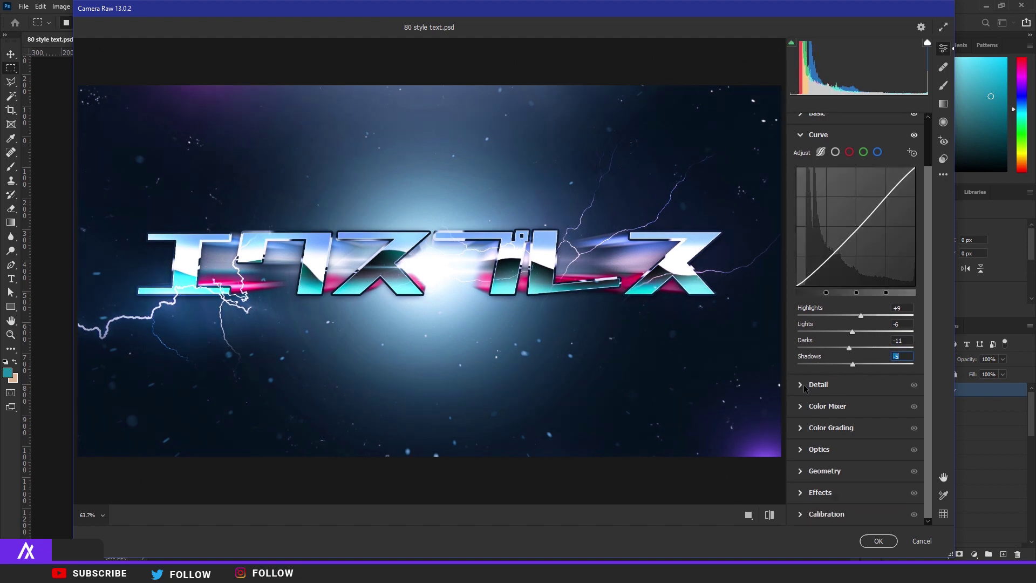
# Step: Calibrate shadow tint to +24, red primary hue to -1 and green primary hue to +6, lower the blue primary hue, and apply the filter
pyautogui.click(804, 408)
pyautogui.click(803, 340)
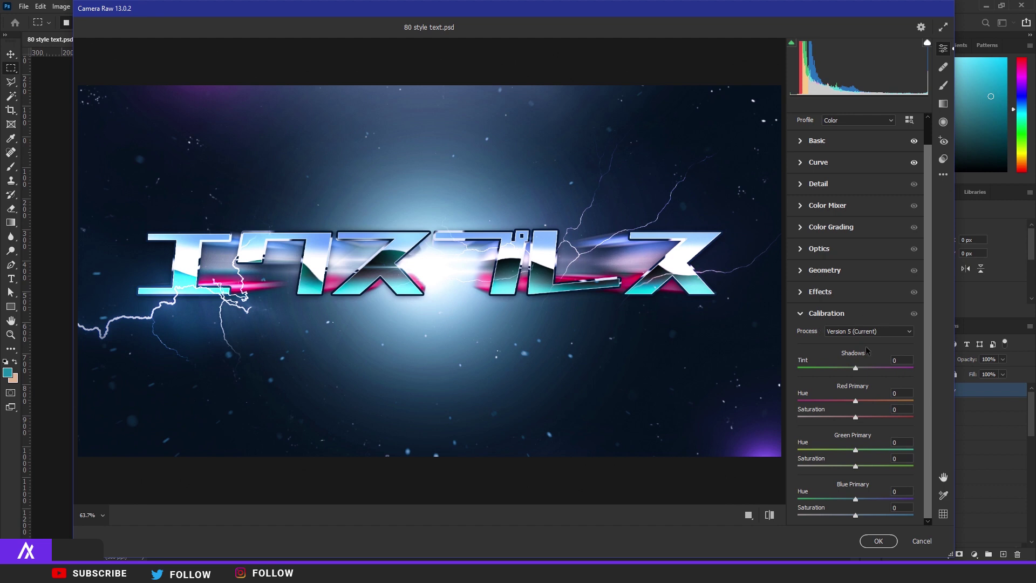
pyautogui.moveTo(856, 369); pyautogui.dragTo(863, 411)
pyautogui.moveTo(856, 455); pyautogui.dragTo(859, 456)
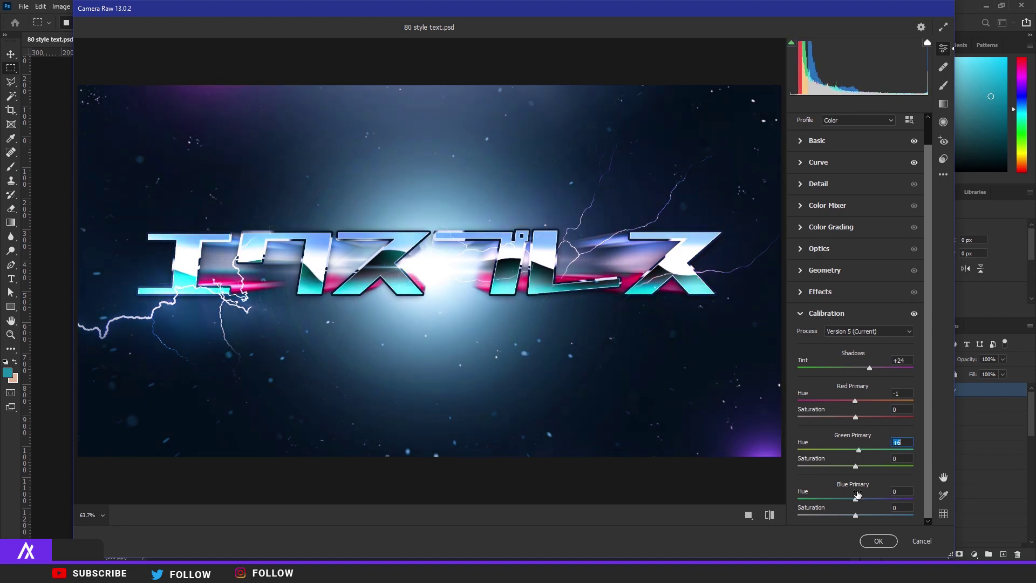
pyautogui.moveTo(854, 499); pyautogui.dragTo(845, 501)
pyautogui.click(878, 540)
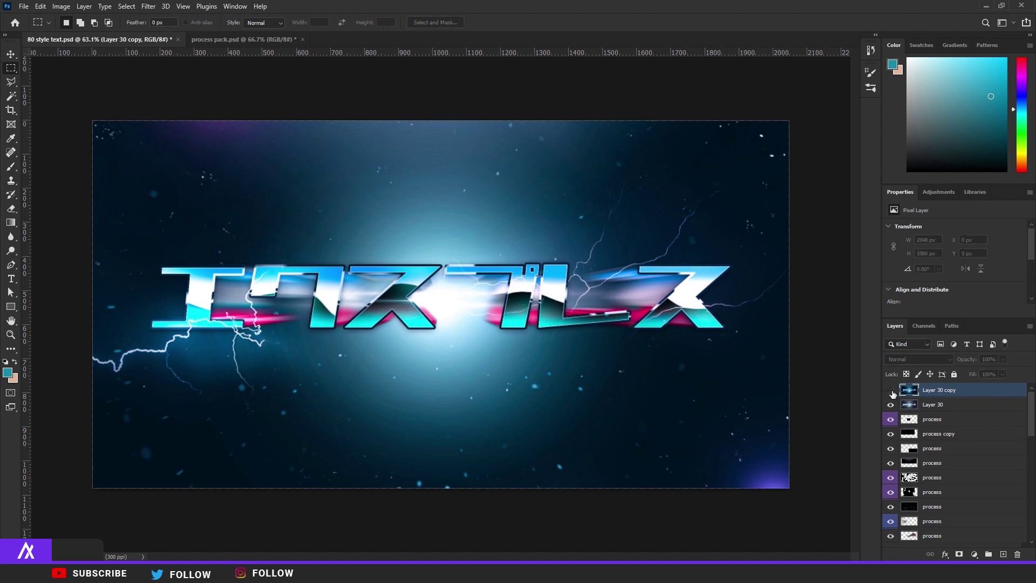
# Step: Compare the graded Layer 30 copy with the ungraded version and merge it with Layer 30
pyautogui.click(890, 392)
pyautogui.click(891, 392)
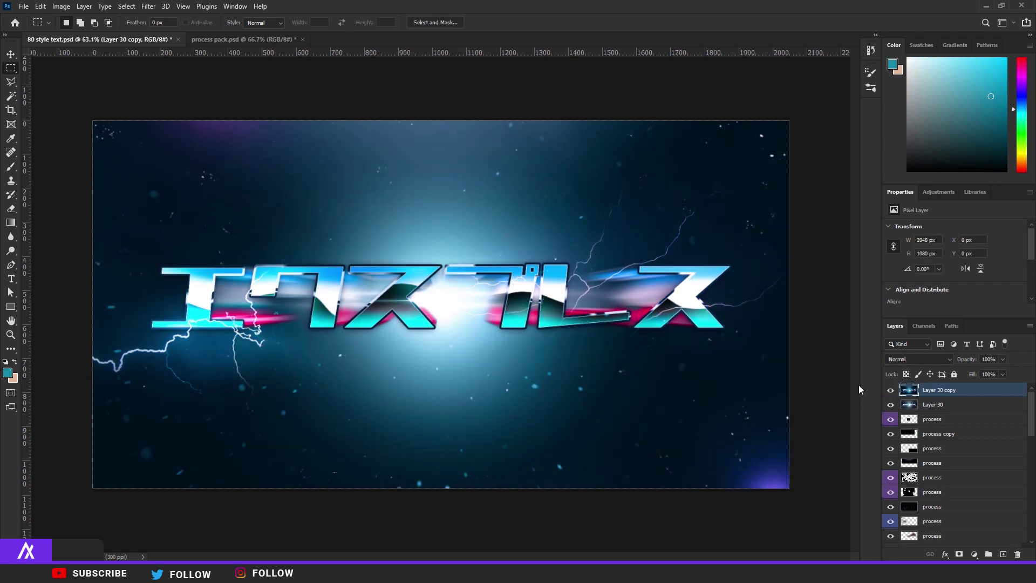
pyautogui.scroll(5, 435, 301)
pyautogui.scroll(-7, 436, 302)
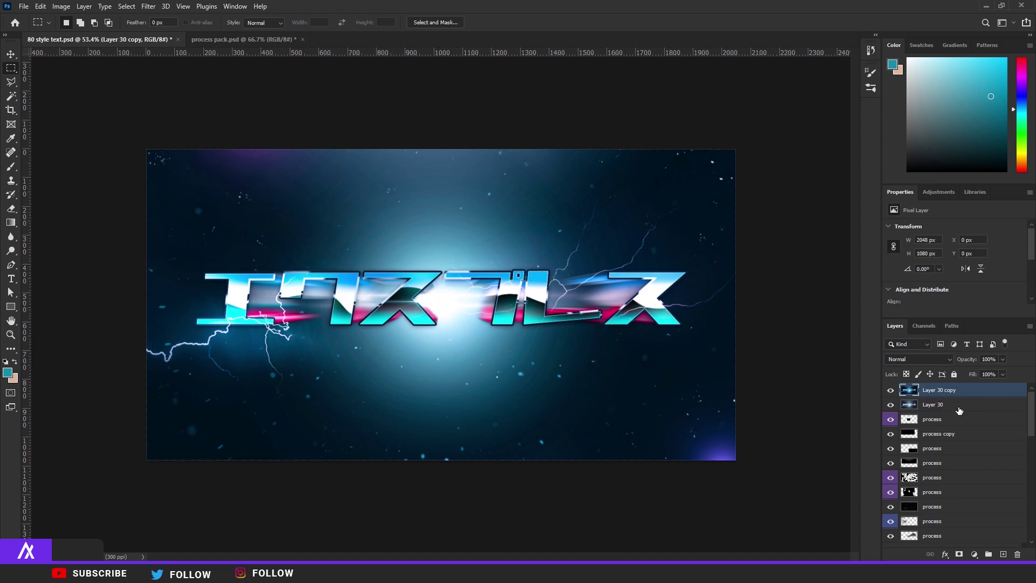
pyautogui.keyDown('shift'); pyautogui.click(959, 409); pyautogui.keyUp('shift')
pyautogui.hotkey('ctrl', 'e')
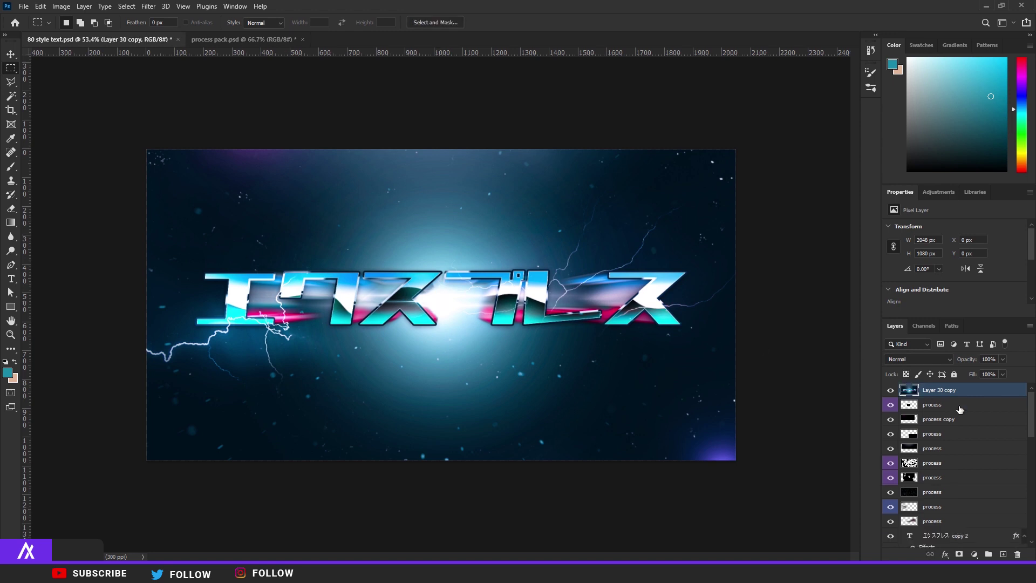
# Step: Duplicate the merged layer and apply a Gaussian Blur with a 3.6-pixel radius to the copy
pyautogui.hotkey('ctrl', 'j')
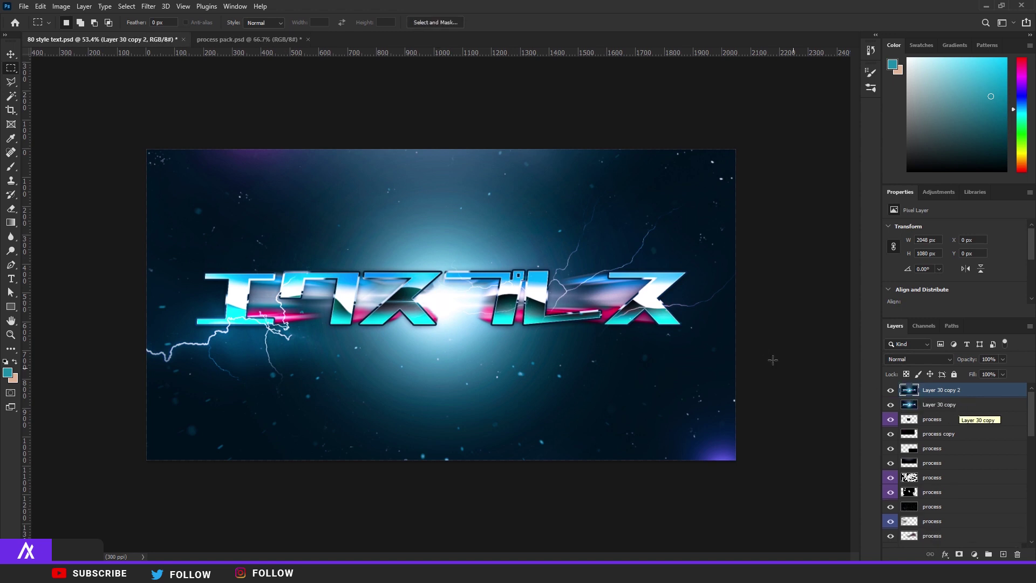
pyautogui.click(149, 7)
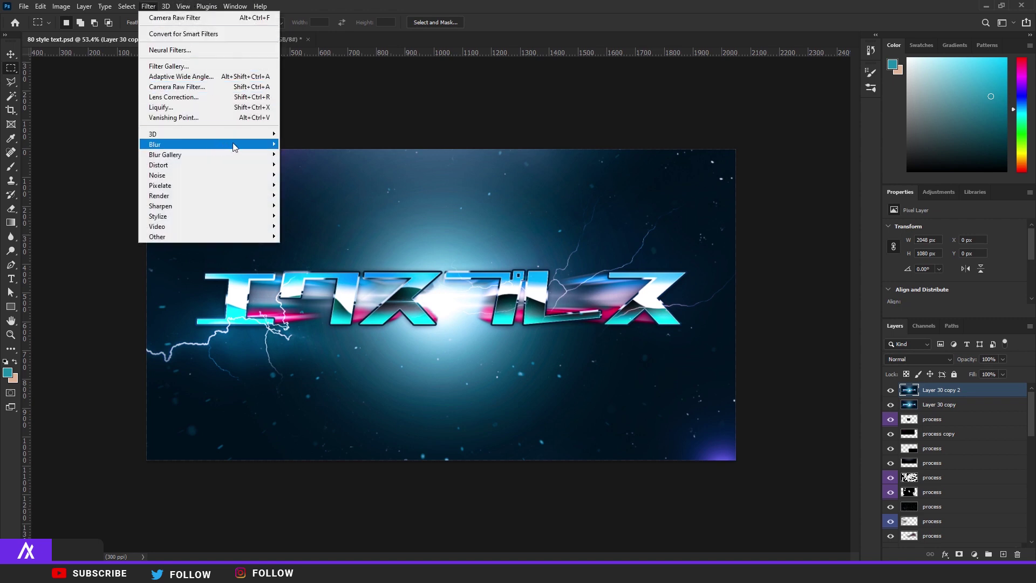
pyautogui.moveTo(227, 144)
pyautogui.click(305, 183)
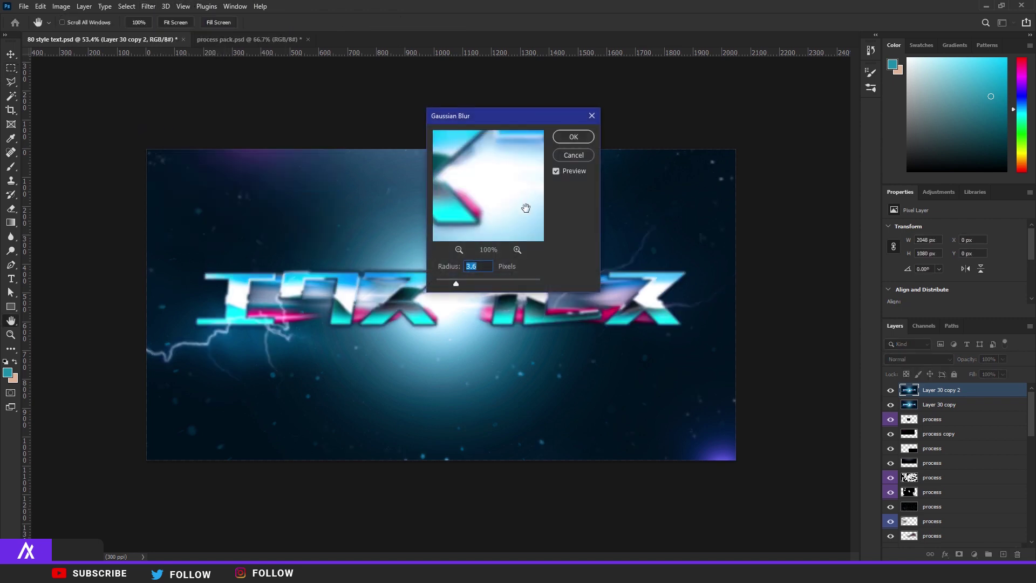
pyautogui.click(573, 136)
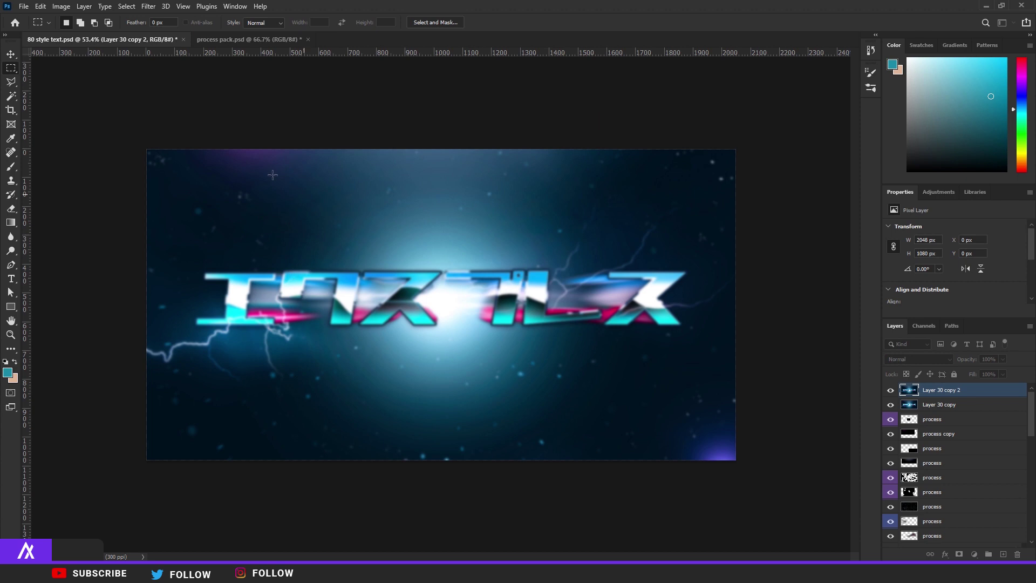
# Step: Erase the blurred copy over the エクスプレス text with a large soft eraser so the sharp layer shows through
pyautogui.click(10, 209)
pyautogui.click(77, 26)
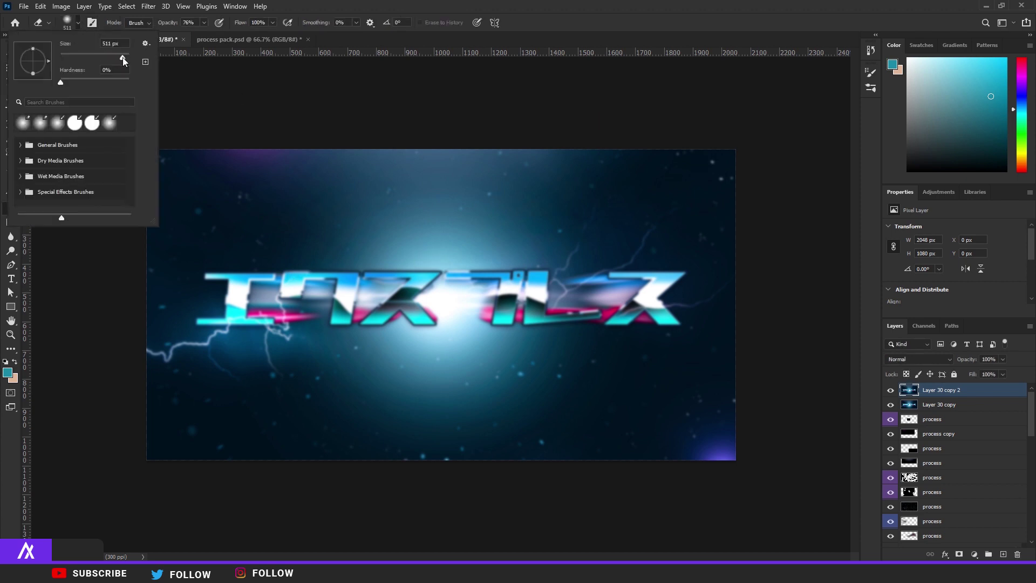
pyautogui.moveTo(123, 60); pyautogui.dragTo(123, 60)
pyautogui.moveTo(236, 241)
pyautogui.mouseDown()
pyautogui.moveTo(168, 231)
pyautogui.moveTo(283, 256)
pyautogui.moveTo(407, 251)
pyautogui.moveTo(471, 211)
pyautogui.mouseUp()
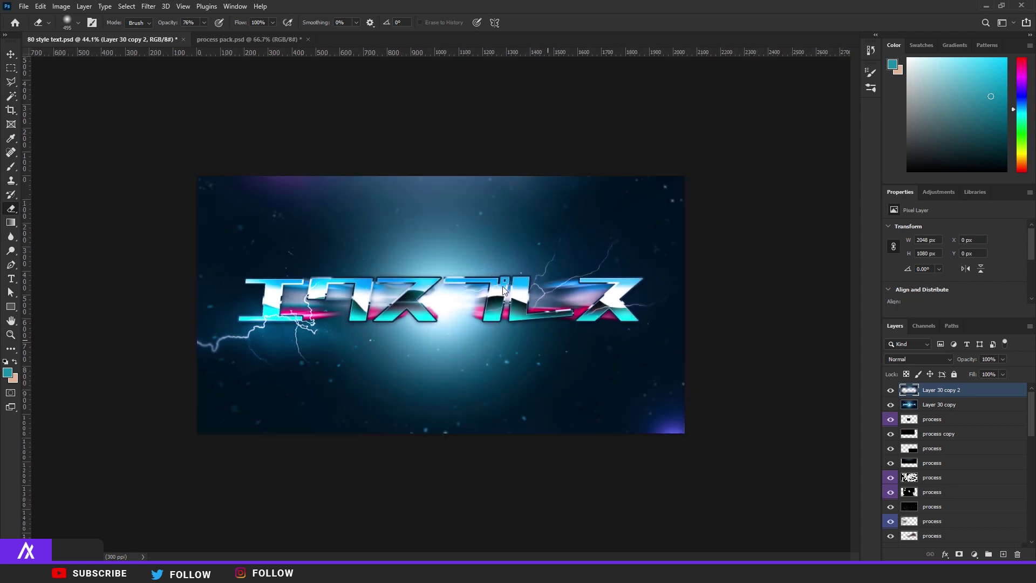
pyautogui.scroll(3, 503, 290)
pyautogui.scroll(-3, 539, 351)
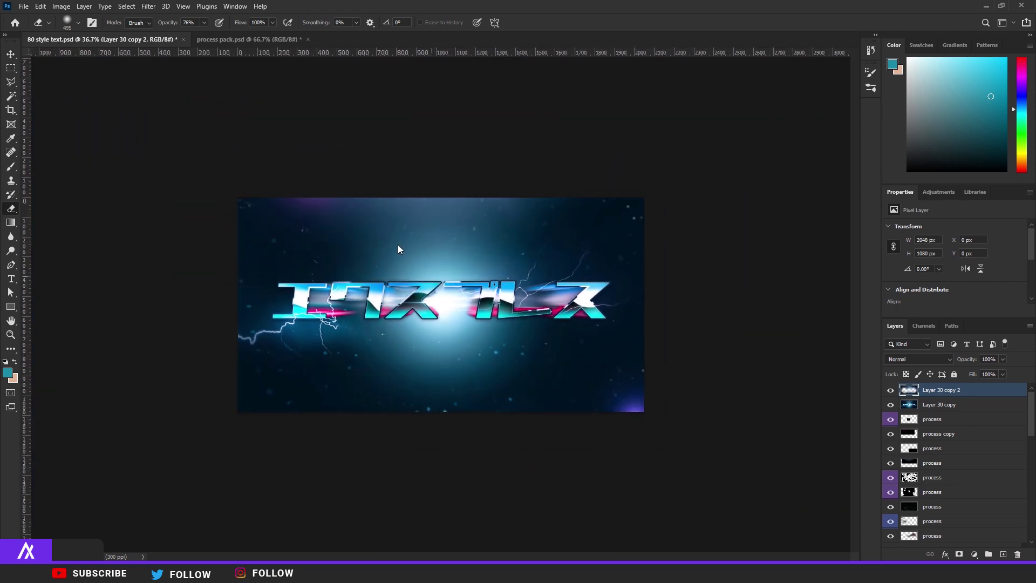
# Step: Merge the partly erased blurred layer, Layer 30 copy 2, with the sharp Layer 30 copy beneath it
pyautogui.scroll(3, 462, 307)
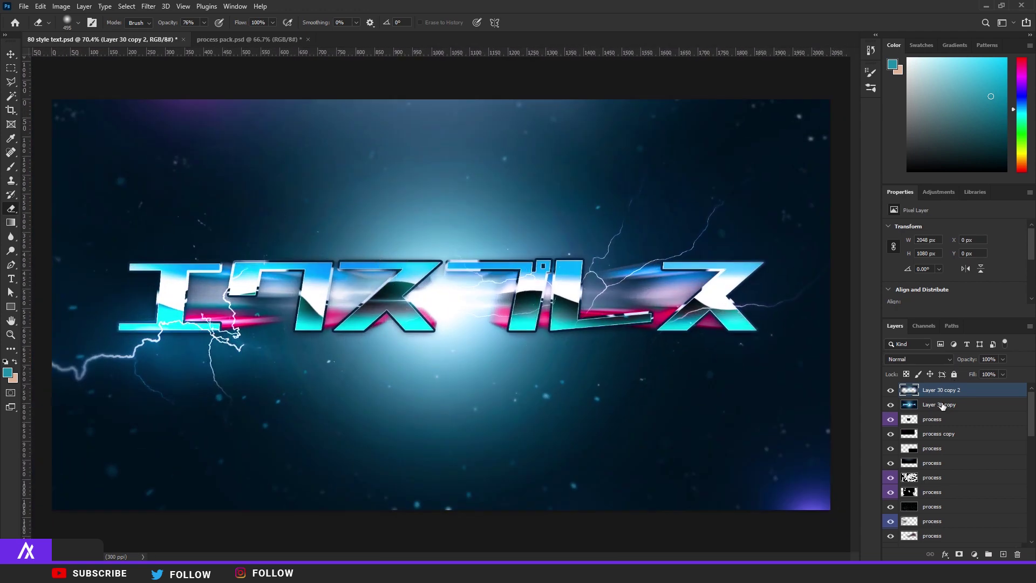
pyautogui.keyDown('shift'); pyautogui.click(940, 405); pyautogui.keyUp('shift')
pyautogui.hotkey('ctrl', 'e')
# Step: Duplicate the merged layer and apply the Add Noise filter to the copy with a 4% amount and uniform distribution
pyautogui.hotkey('ctrl', 'j')
pyautogui.click(146, 7)
pyautogui.moveTo(242, 174)
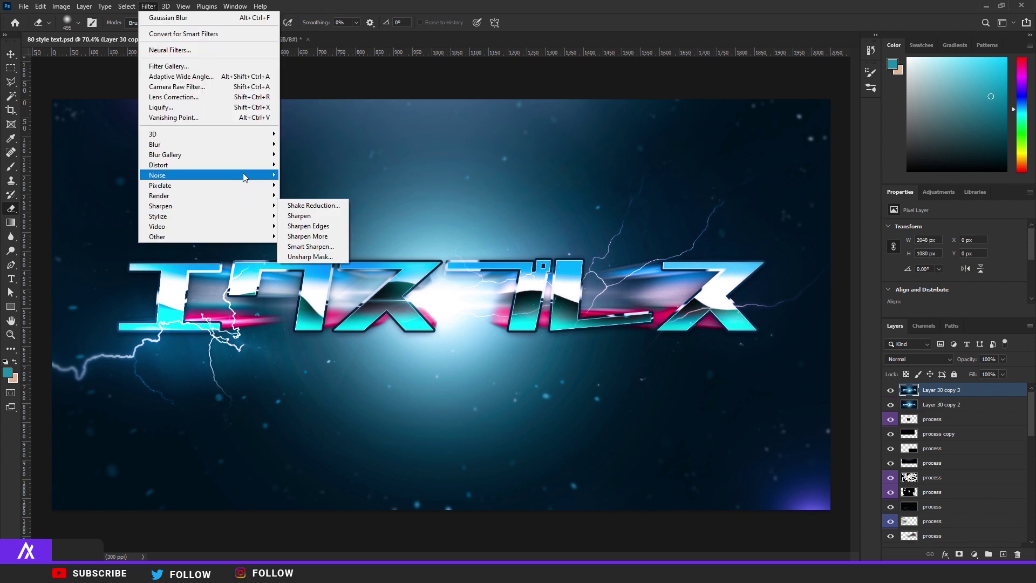
pyautogui.click(294, 175)
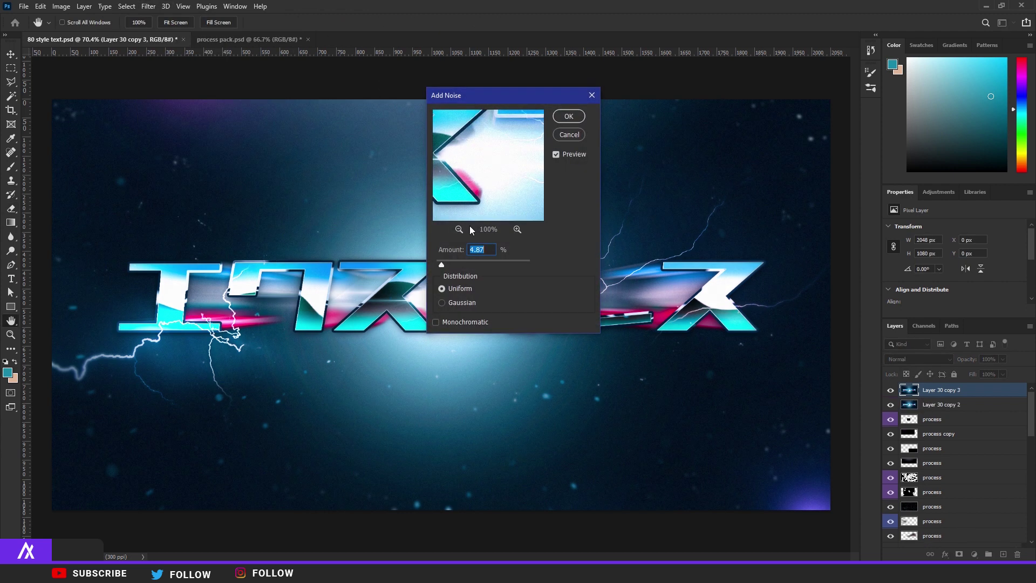
pyautogui.write('4')
pyautogui.click(568, 116)
pyautogui.press('e')
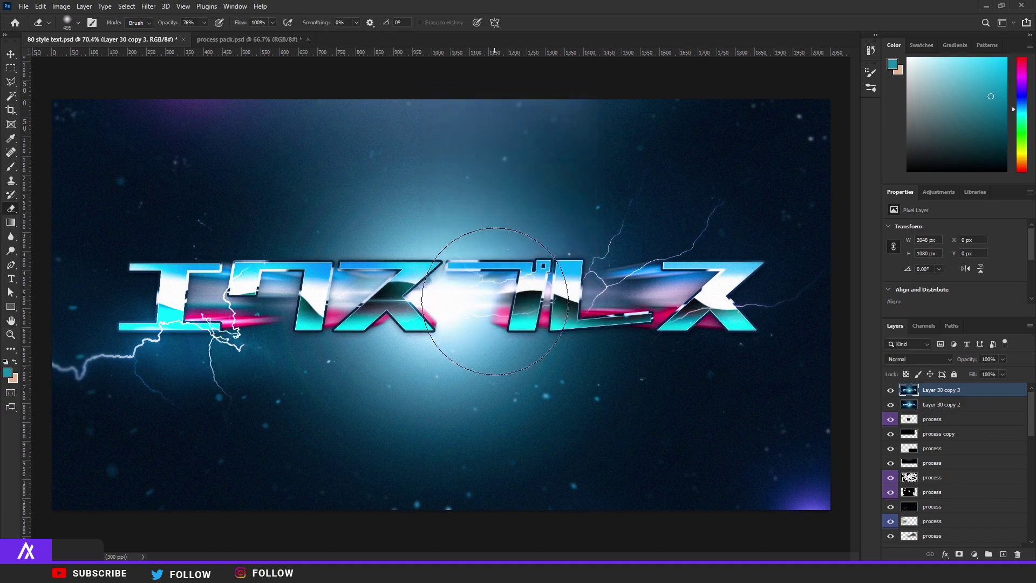
pyautogui.scroll(-3, 433, 265)
pyautogui.scroll(2, 433, 265)
pyautogui.scroll(-2, 367, 260)
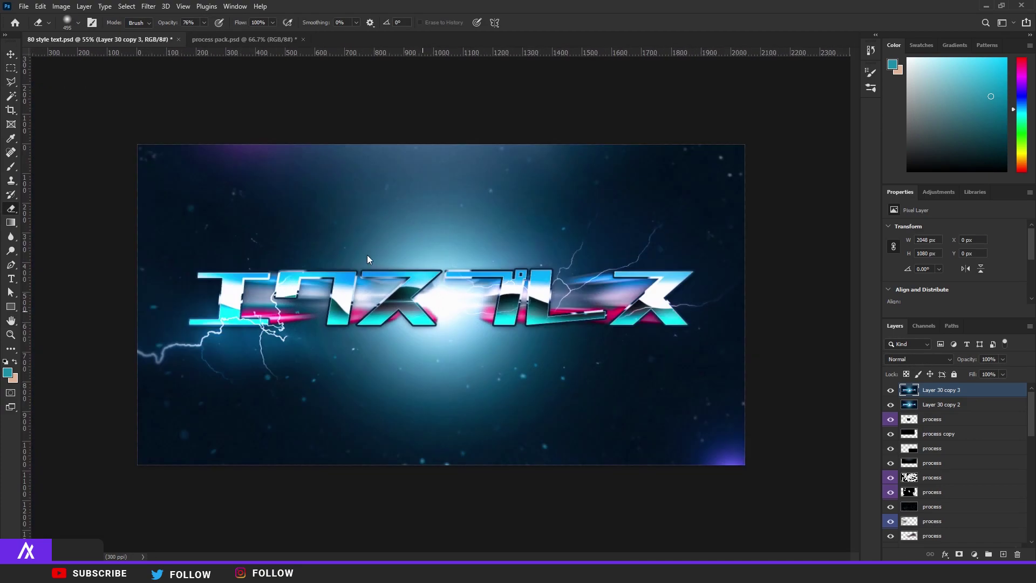
# Step: Duplicate the grainy layer and grade the copy in Camera Raw with the Cool Shadows & Warm Highlights creative preset
pyautogui.hotkey('ctrl', 'j')
pyautogui.click(147, 10)
pyautogui.click(219, 82)
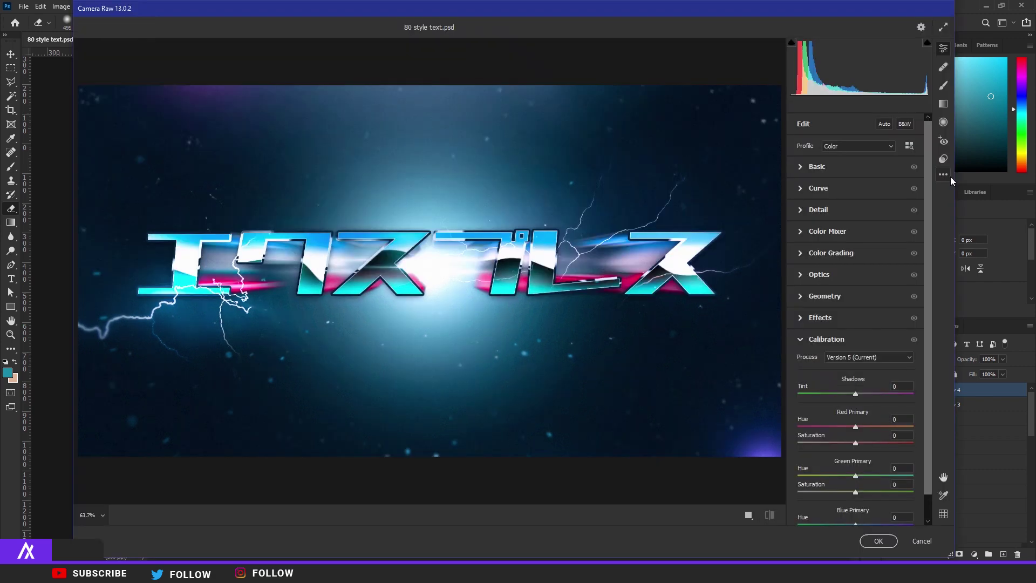
pyautogui.click(943, 175)
pyautogui.click(948, 175)
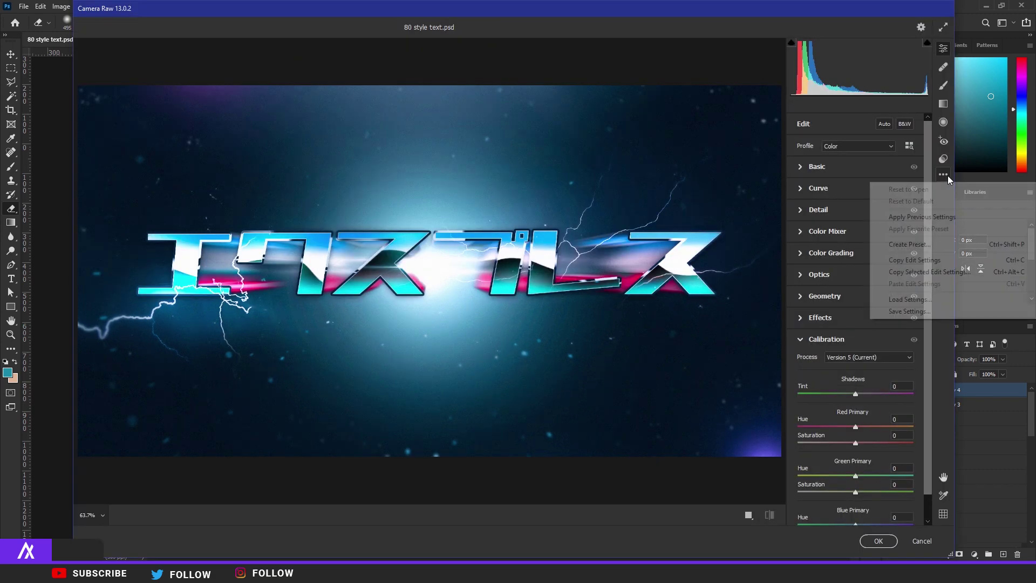
pyautogui.click(947, 176)
pyautogui.click(943, 159)
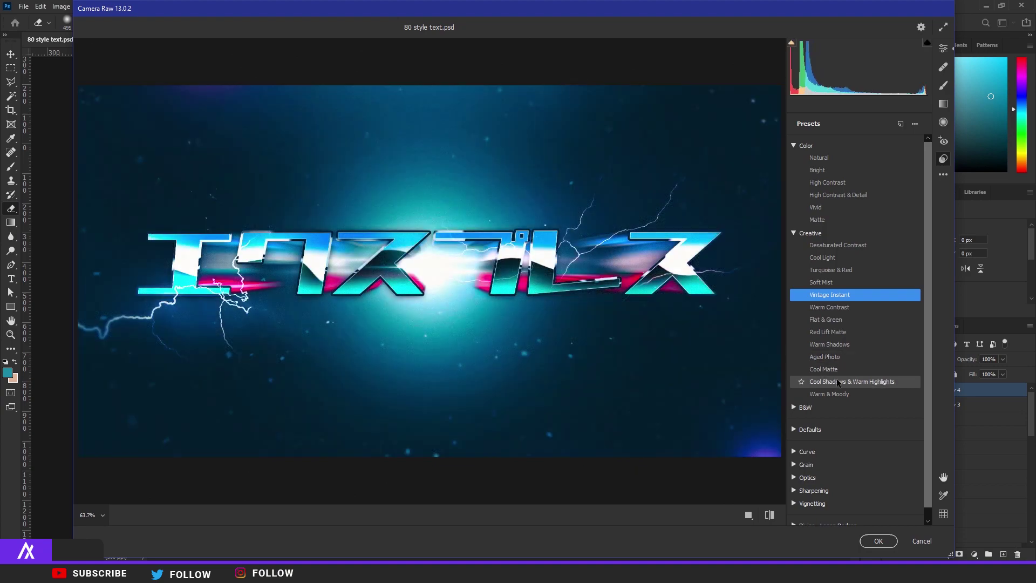
pyautogui.press('y')
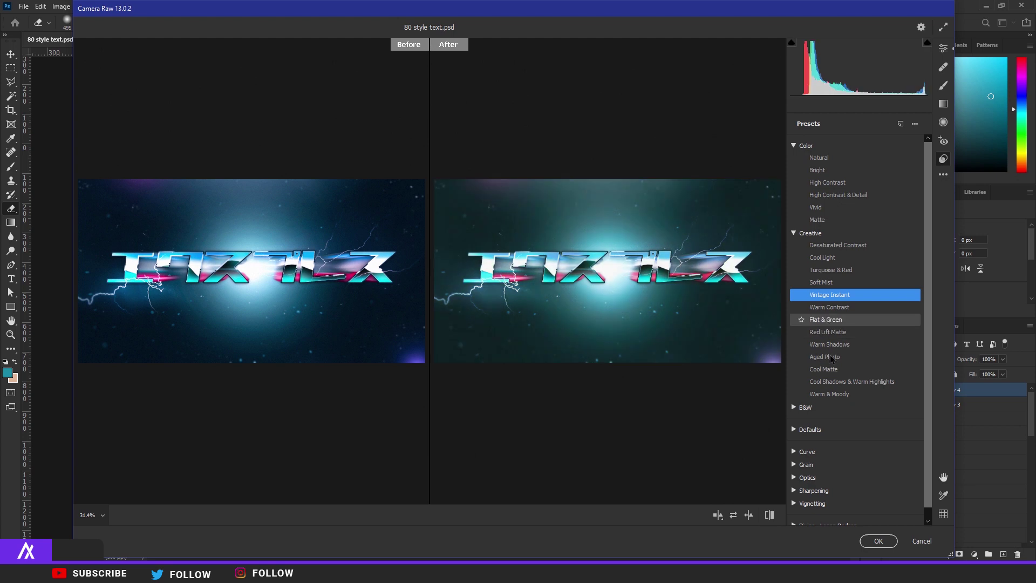
pyautogui.click(836, 383)
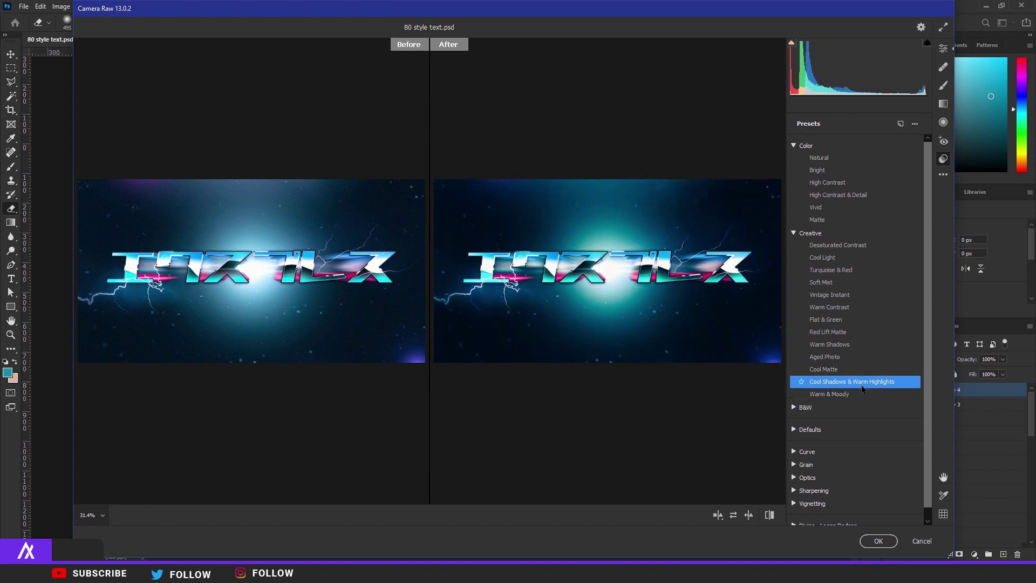
pyautogui.click(877, 536)
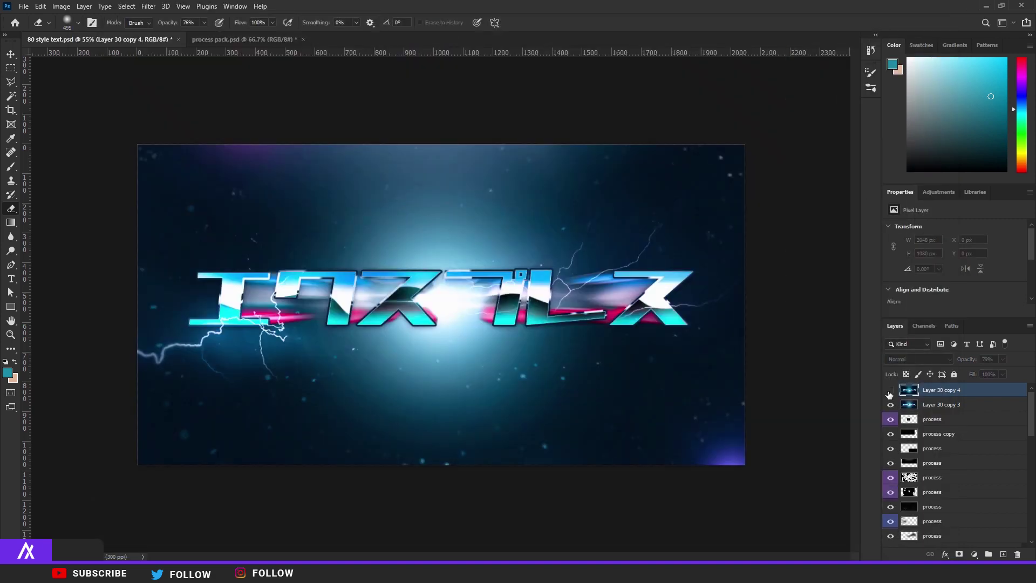
# Step: Set the graded Layer 30 copy 4 to 79% opacity and merge it with Layer 30 copy 3
pyautogui.click(890, 391)
pyautogui.keyDown('shift'); pyautogui.click(939, 406); pyautogui.keyUp('shift')
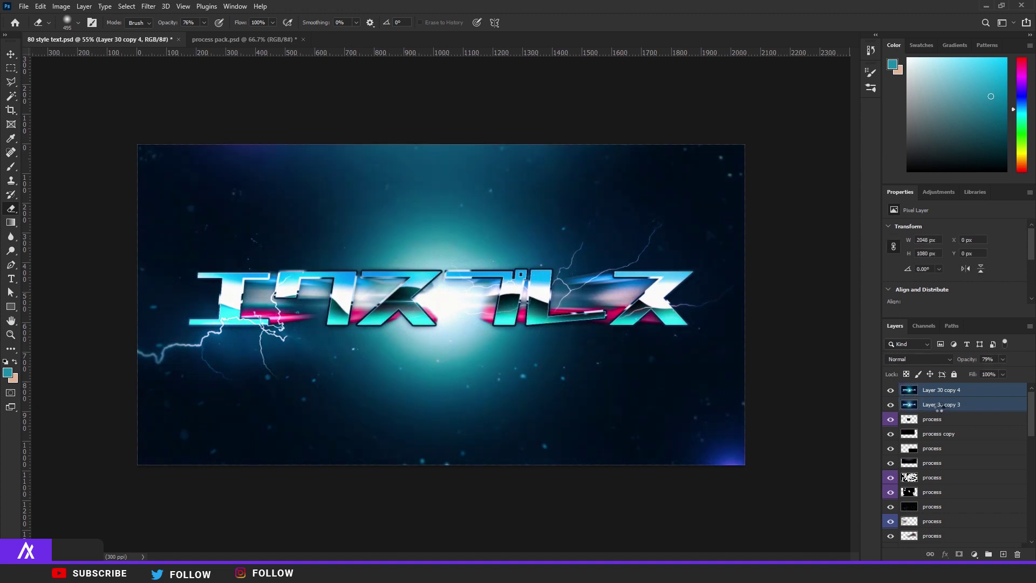
pyautogui.hotkey('ctrl', 'e')
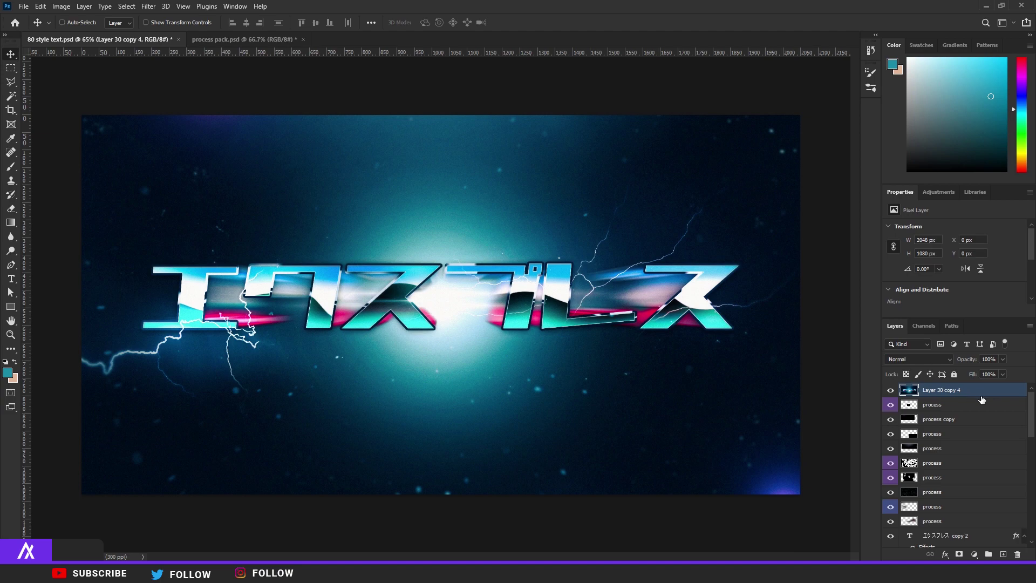
# Step: Duplicate the merged layer and restrict the copy's blending to the red channel by disabling green and blue
pyautogui.hotkey('ctrl', 'j')
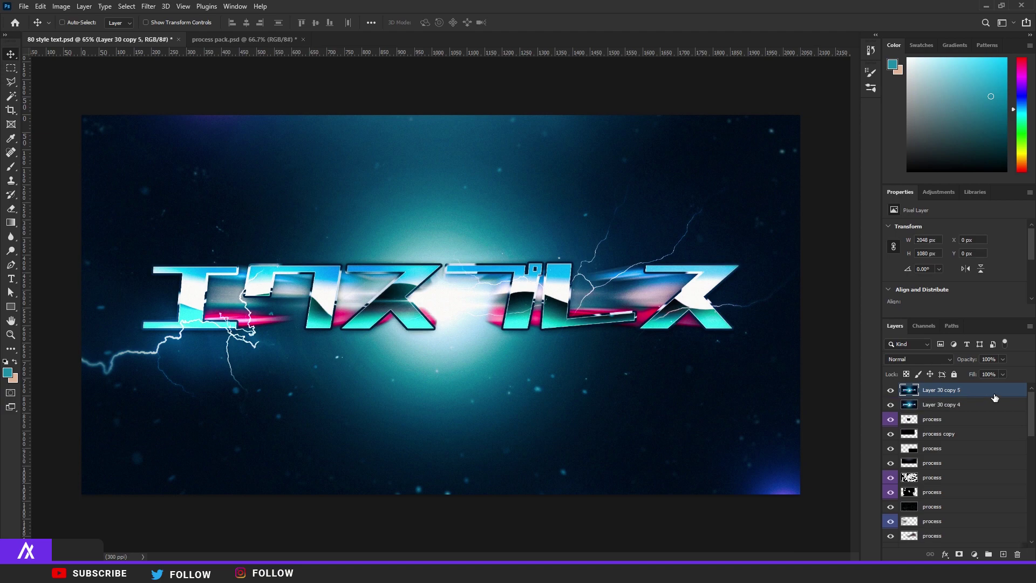
pyautogui.doubleClick(995, 397)
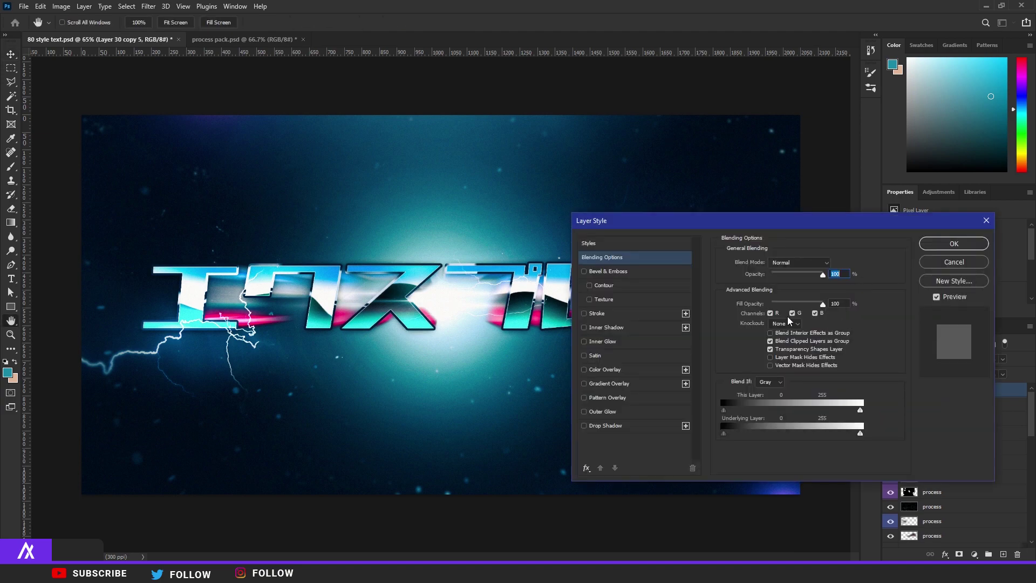
pyautogui.click(791, 313)
pyautogui.click(815, 313)
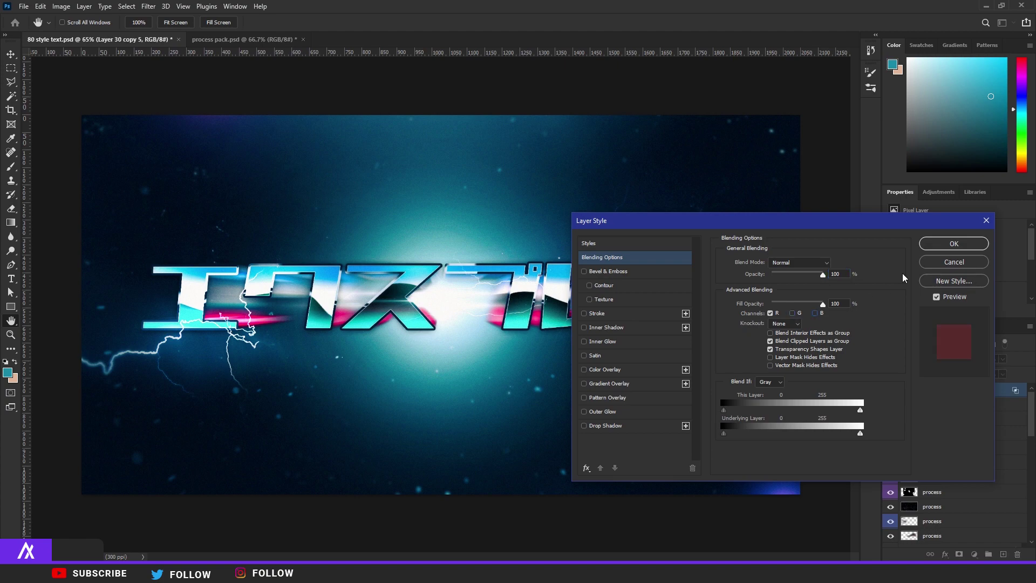
pyautogui.click(954, 244)
# Step: Shift the red-channel layer 2 px to the right for a chromatic offset and merge it with Layer 30 copy 4
pyautogui.press('v')
pyautogui.scroll(3, 305, 264)
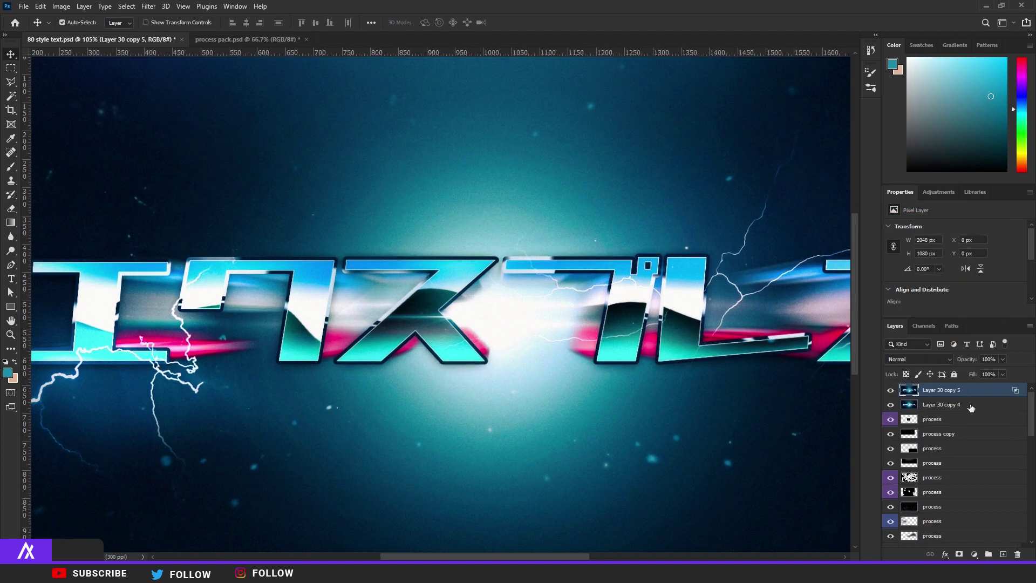
pyautogui.scroll(1, 610, 321)
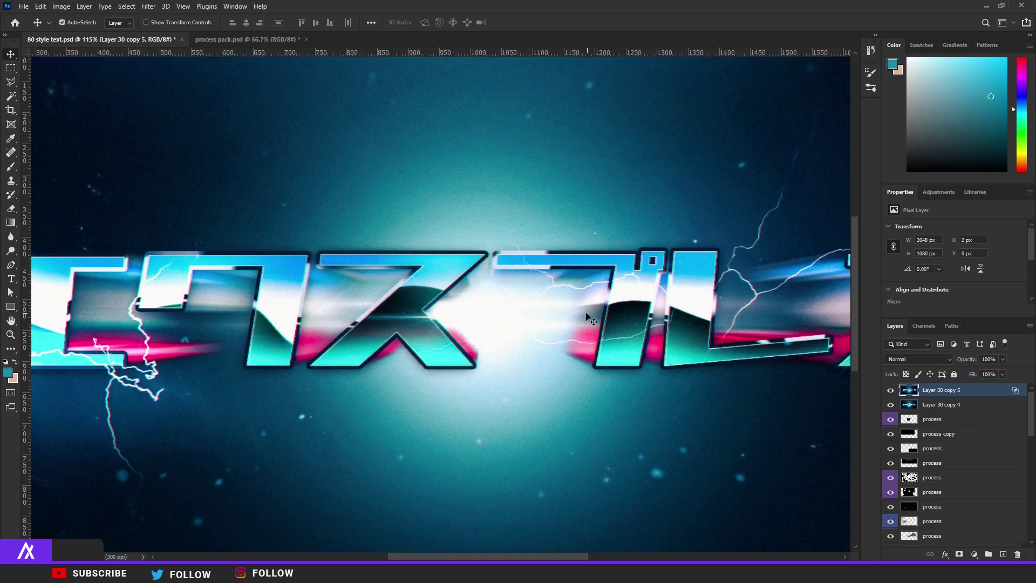
pyautogui.scroll(5, 302, 297)
pyautogui.scroll(-6, 302, 286)
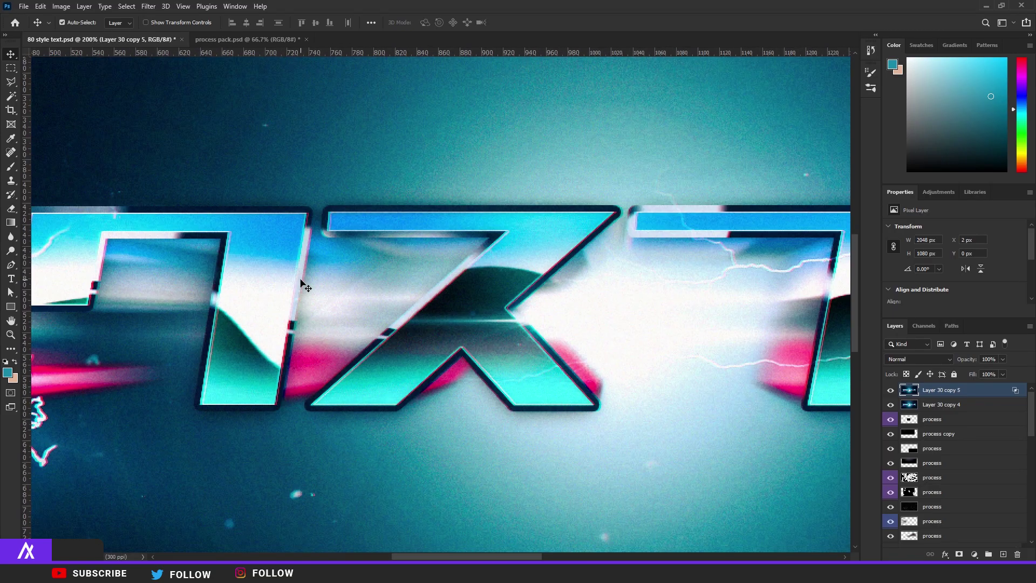
pyautogui.keyDown('shift'); pyautogui.click(951, 406); pyautogui.keyUp('shift')
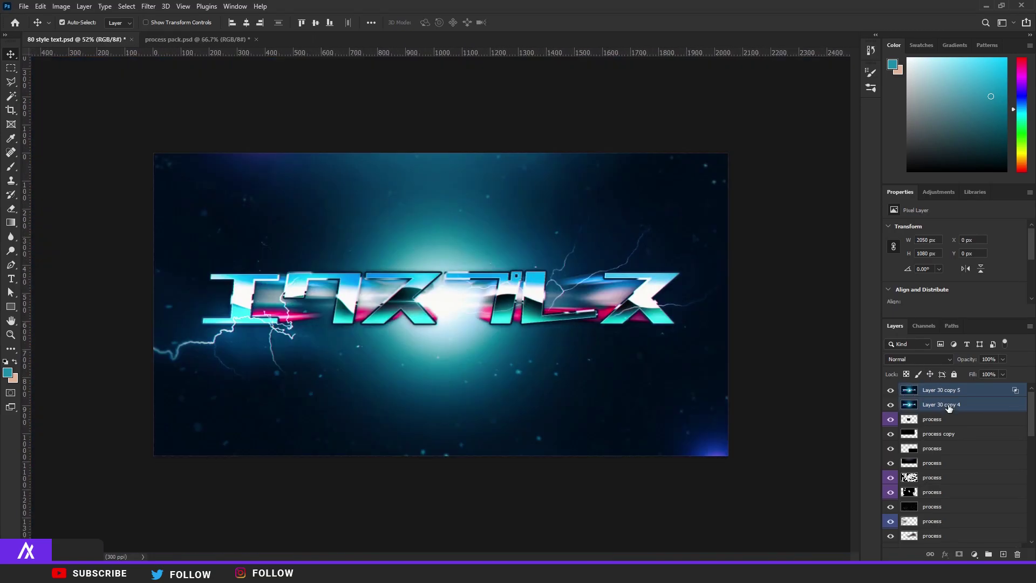
pyautogui.hotkey('ctrl', 'e')
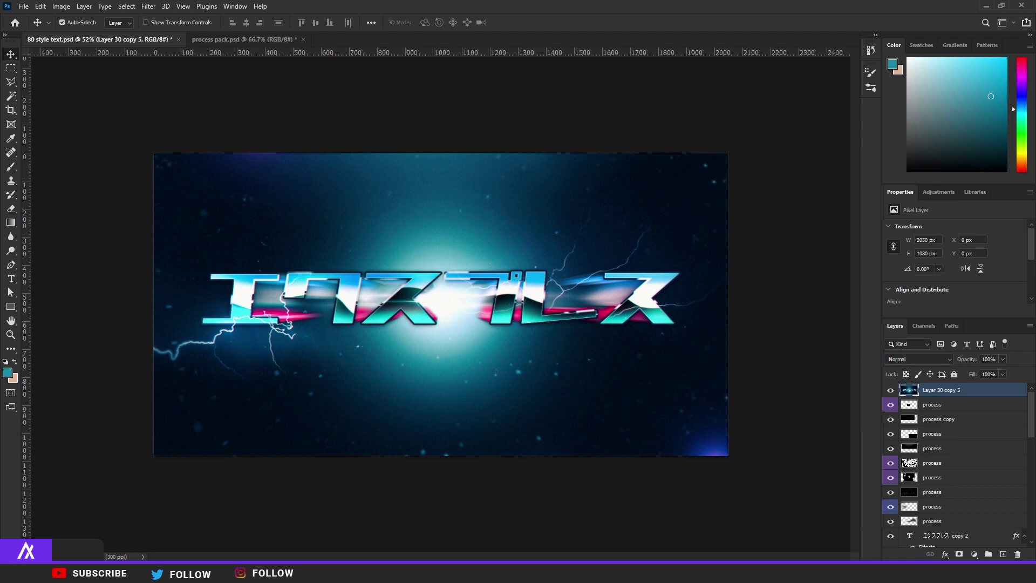
pyautogui.scroll(2, 411, 312)
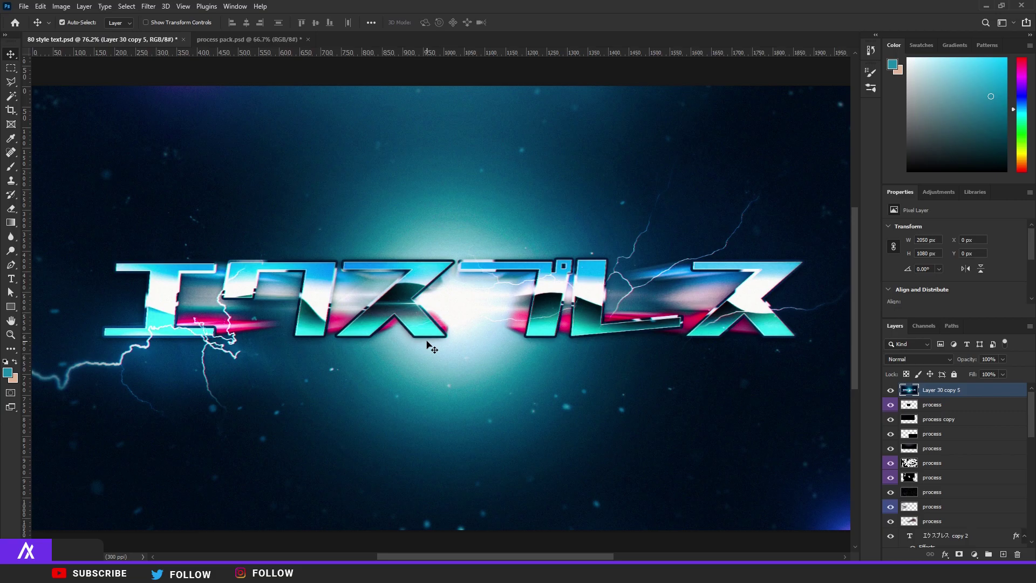
pyautogui.scroll(-2, 432, 345)
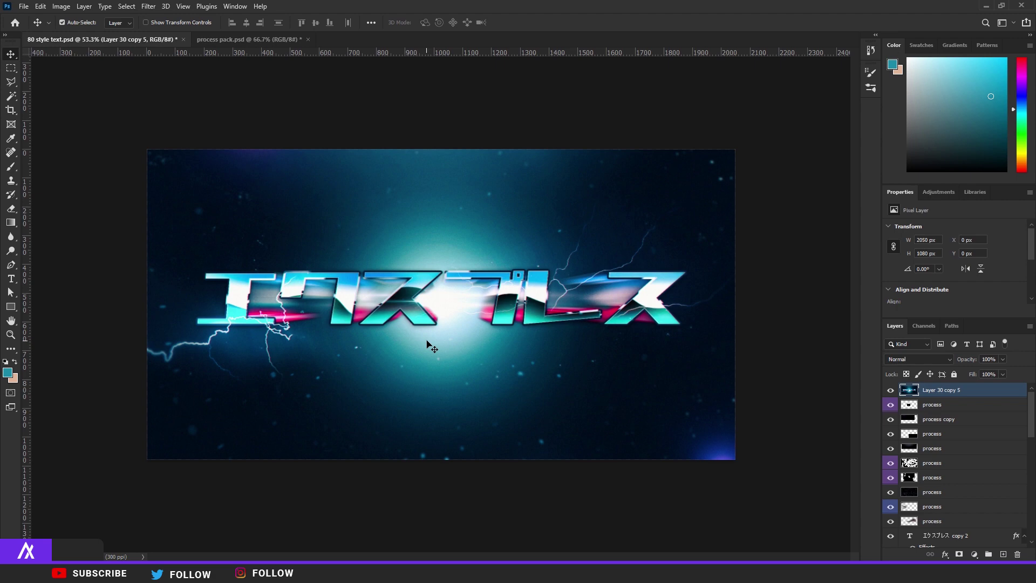
pyautogui.scroll(4, 427, 342)
pyautogui.scroll(-3, 426, 342)
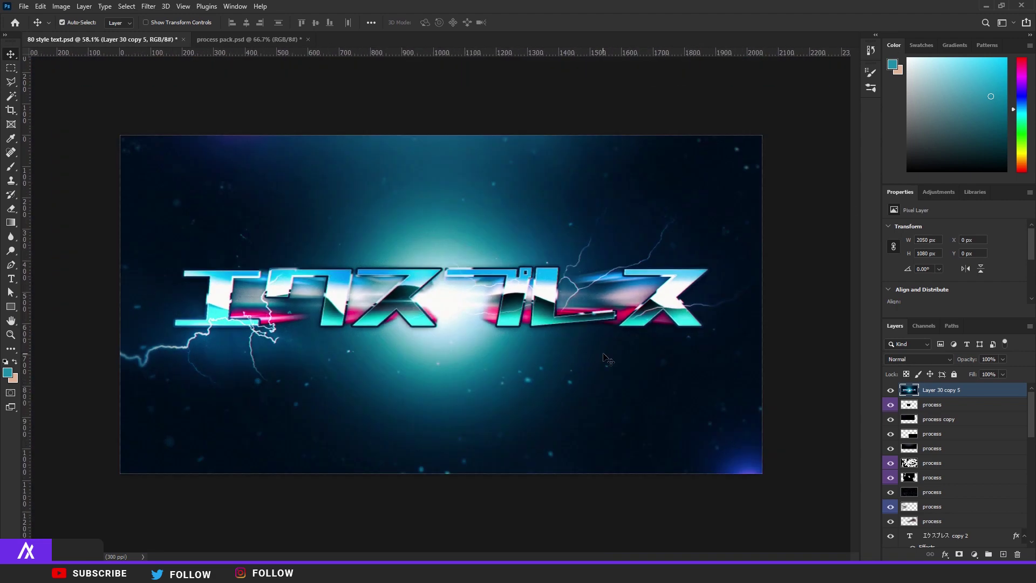
pyautogui.scroll(-1, 478, 320)
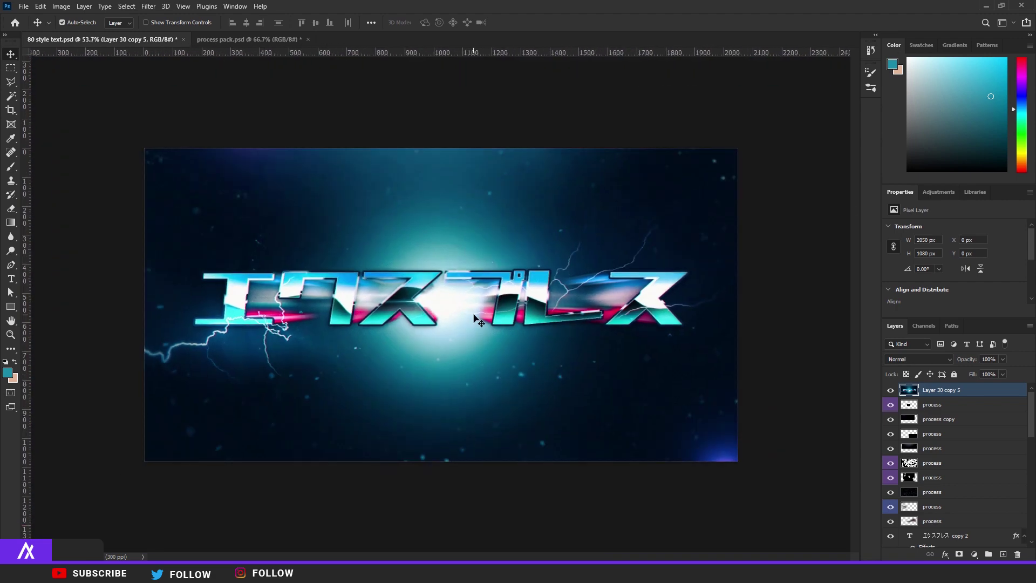